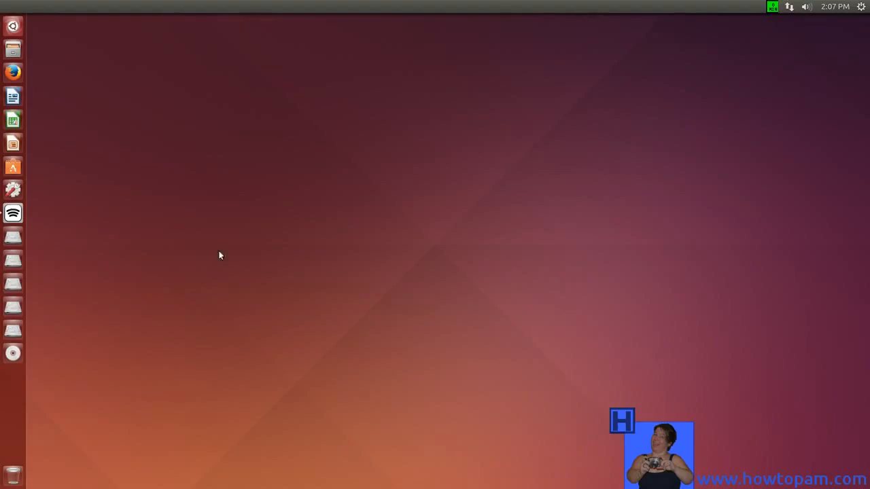
Step: Launch Firefox and search Google for 'b2evolution.net'
{"action": "left_click", "coordinate": [14, 75]}
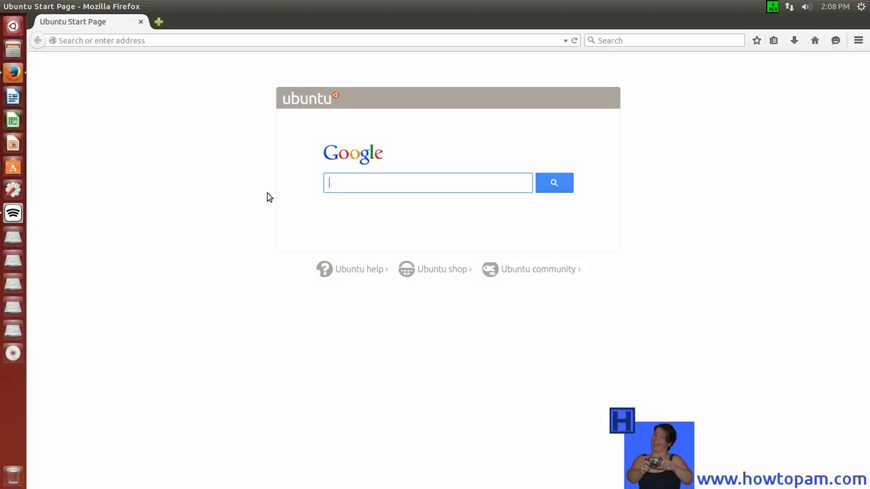
{"action": "type", "text": "b2"}
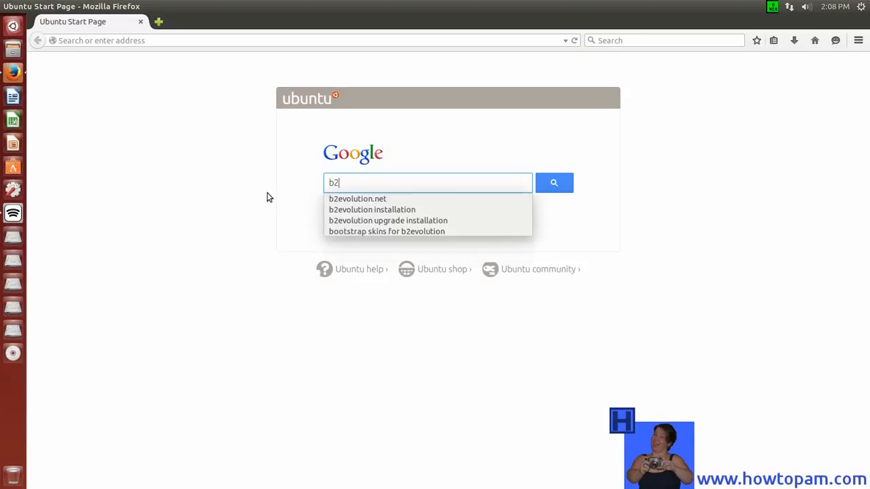
{"action": "type", "text": "evolution."}
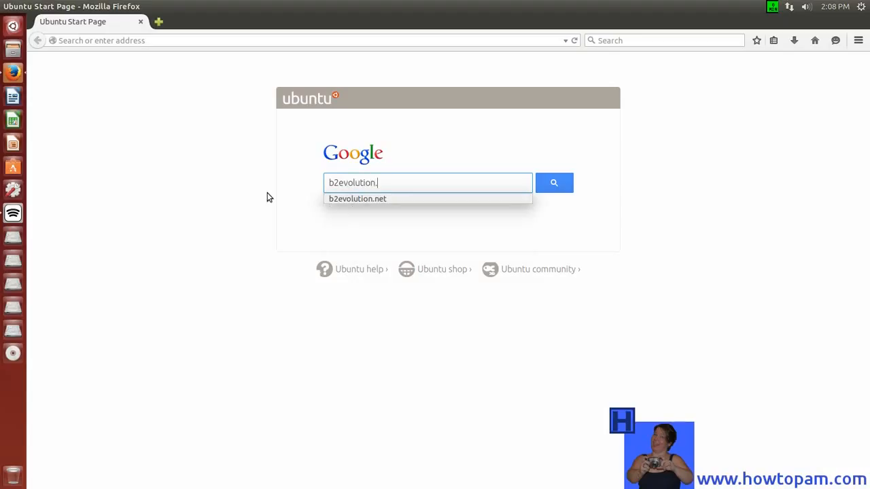
{"action": "type", "text": "net"}
{"action": "key", "text": "Return"}
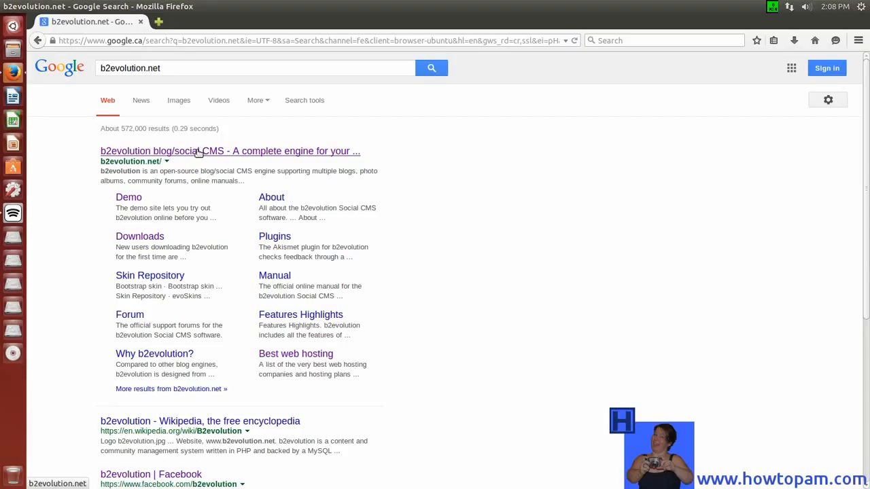
Step: Open the official b2evolution.net result and go to its Demo page
{"action": "left_click", "coordinate": [198, 153]}
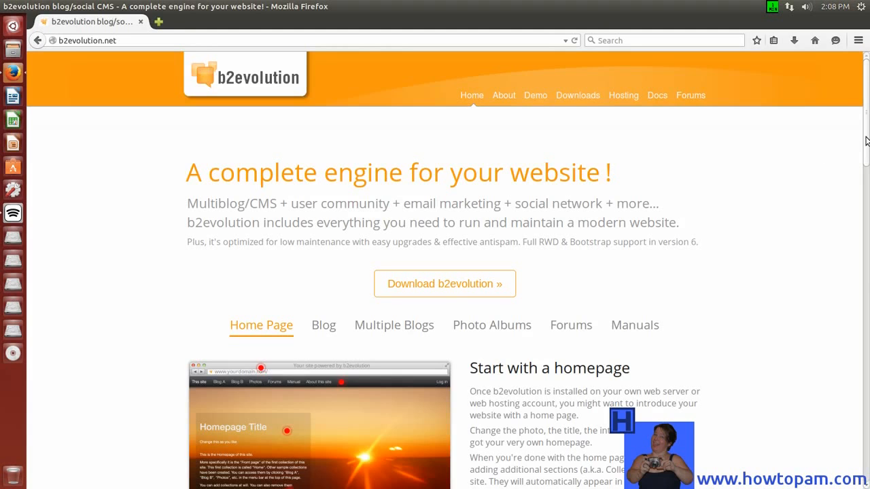
{"action": "mouse_move", "coordinate": [867, 141]}
{"action": "left_mouse_down"}
{"action": "mouse_move", "coordinate": [867, 199]}
{"action": "mouse_move", "coordinate": [868, 148]}
{"action": "left_mouse_up"}
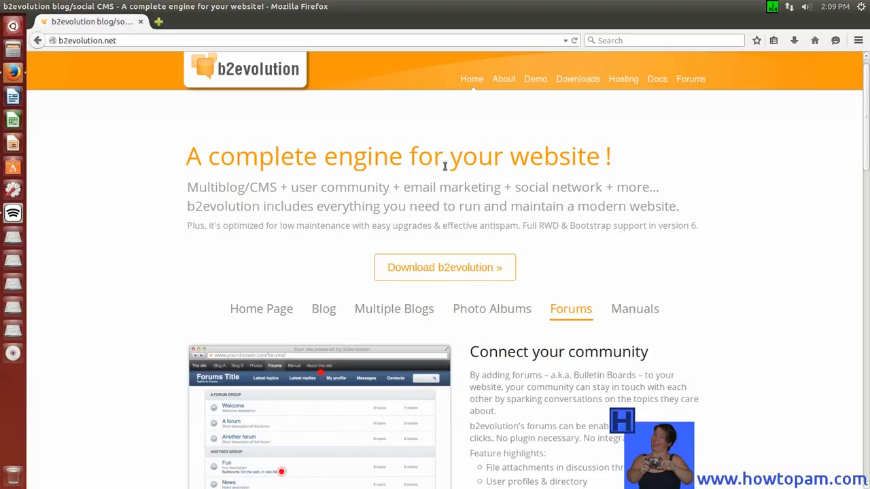
{"action": "left_click", "coordinate": [534, 80]}
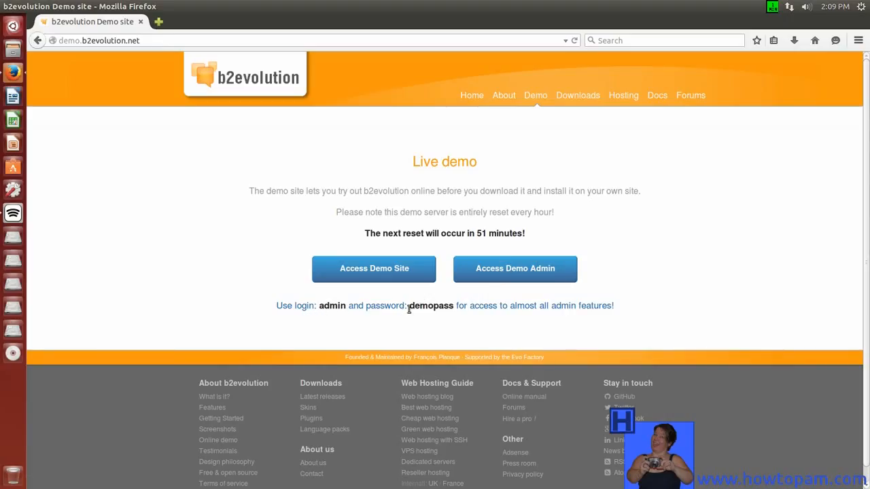
Step: Open the demo3.b2evolution.net 'Homepage Title' front page in a new tab via Access Demo Admin
{"action": "left_click", "coordinate": [510, 276]}
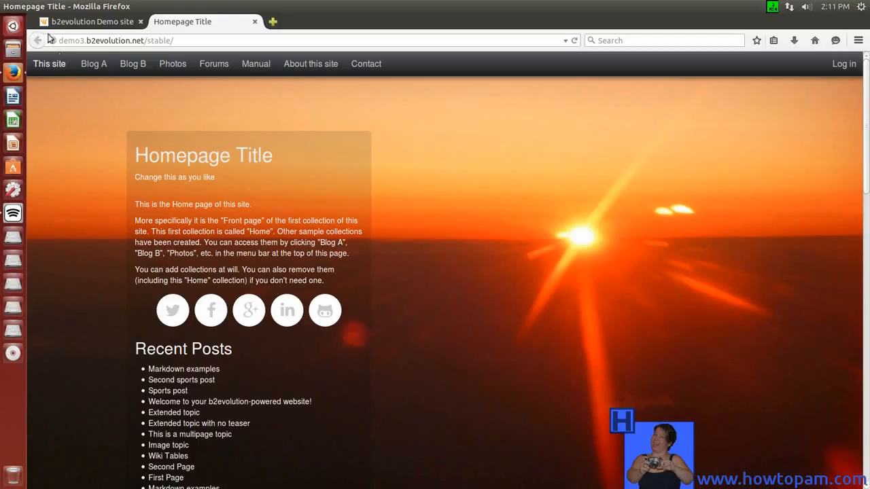
{"action": "mouse_move", "coordinate": [17, 5]}
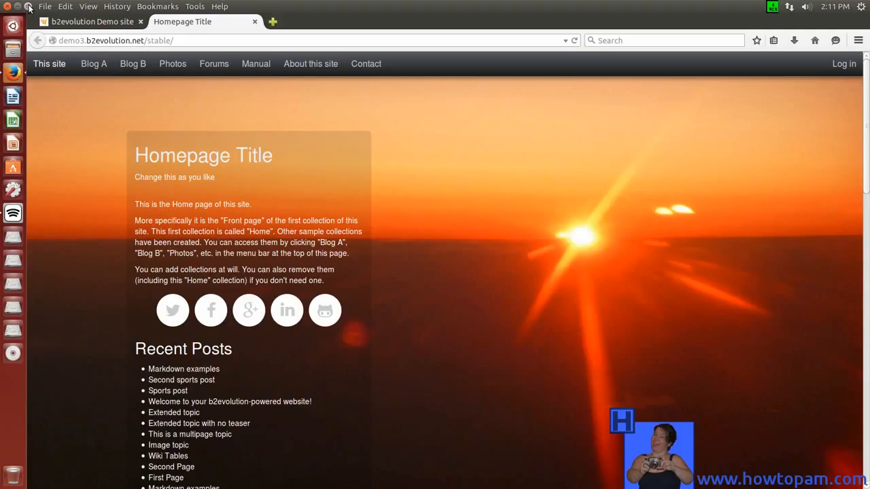
{"action": "left_click", "coordinate": [28, 7]}
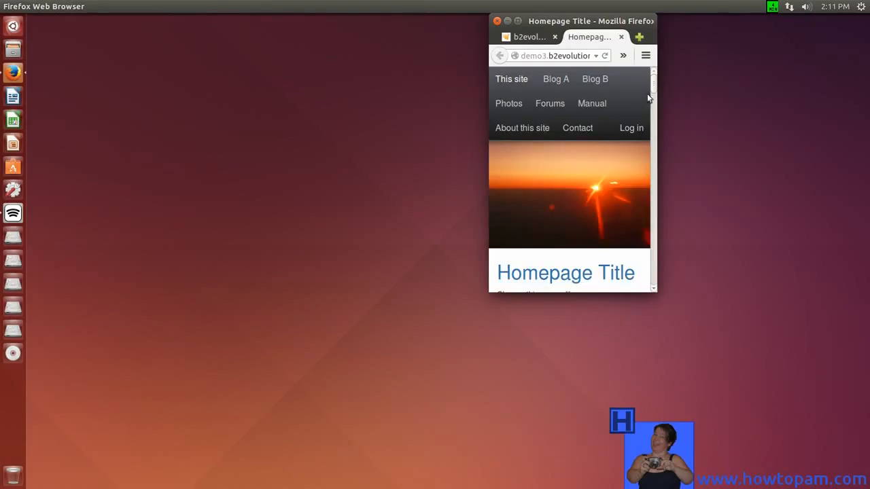
{"action": "mouse_move", "coordinate": [655, 83]}
{"action": "left_mouse_down"}
{"action": "mouse_move", "coordinate": [648, 206]}
{"action": "mouse_move", "coordinate": [655, 81]}
{"action": "left_mouse_up"}
{"action": "left_click", "coordinate": [517, 21]}
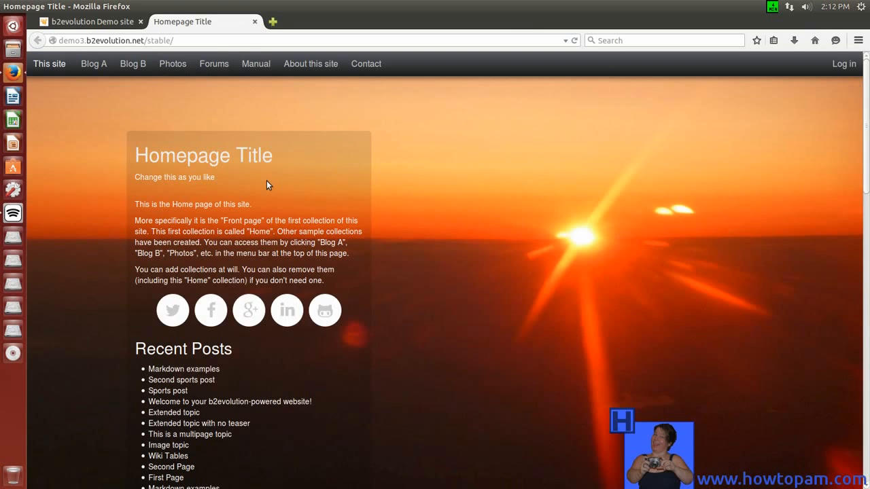
Step: Open the Photos blog's 'Bus Stop Ahead' album and scroll through its photos
{"action": "left_click", "coordinate": [174, 63]}
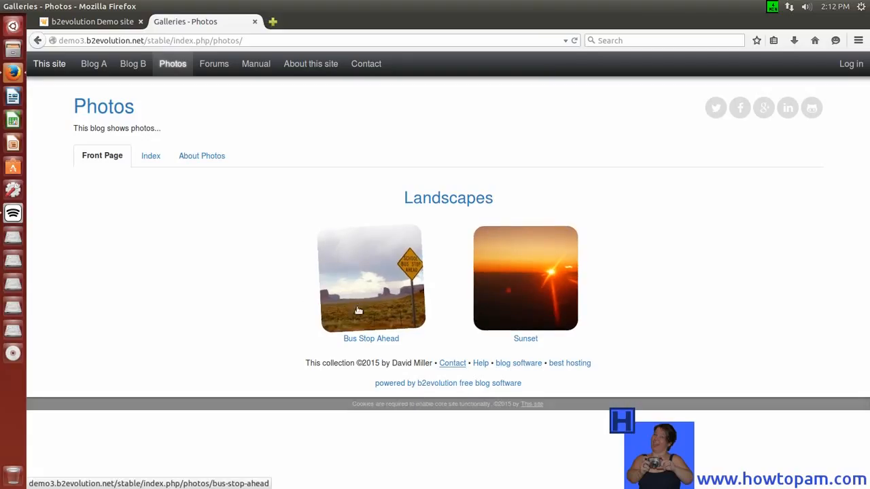
{"action": "left_click", "coordinate": [366, 282]}
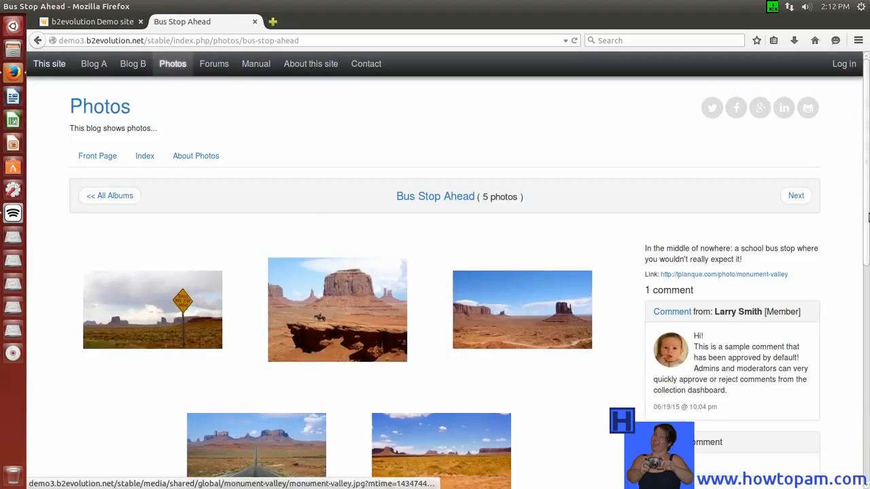
{"action": "left_click_drag", "start_coordinate": [868, 216], "coordinate": [867, 178]}
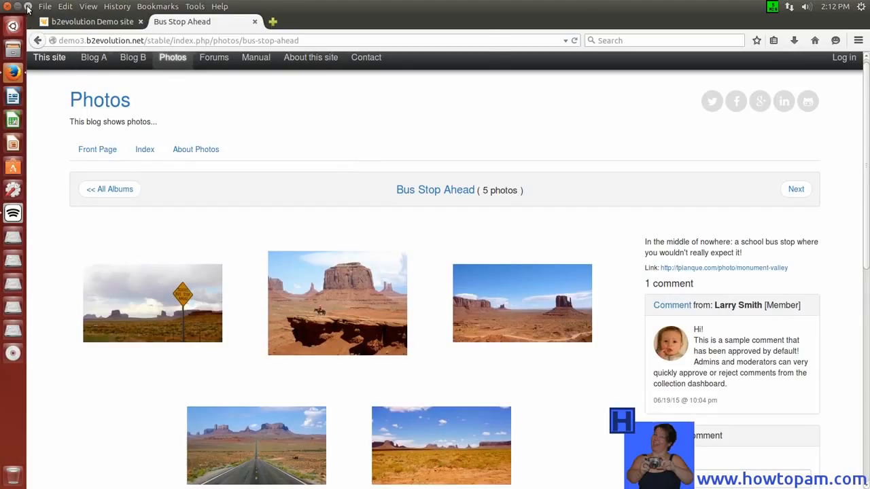
{"action": "left_click", "coordinate": [27, 7]}
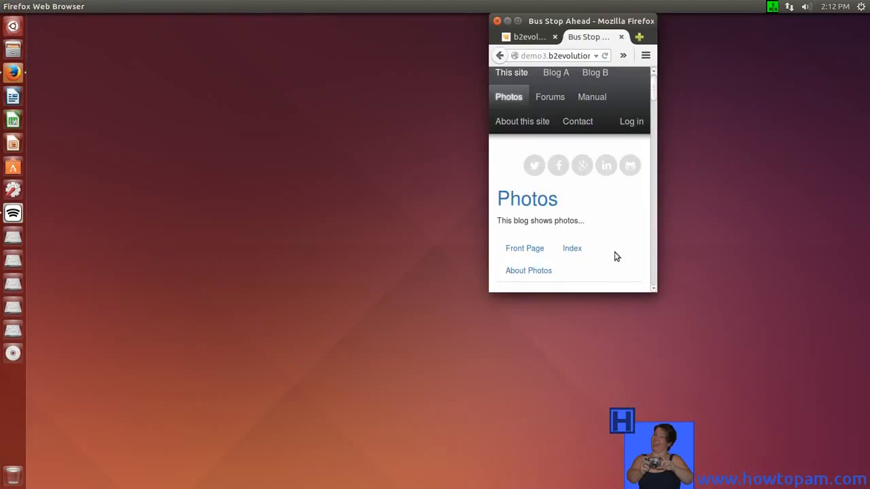
{"action": "left_click_drag", "start_coordinate": [653, 90], "coordinate": [660, 106]}
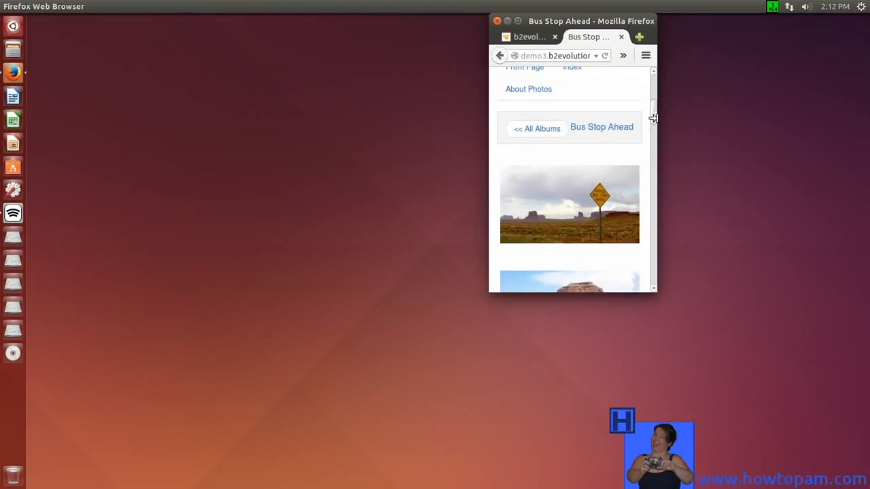
{"action": "left_click_drag", "start_coordinate": [656, 108], "coordinate": [655, 83]}
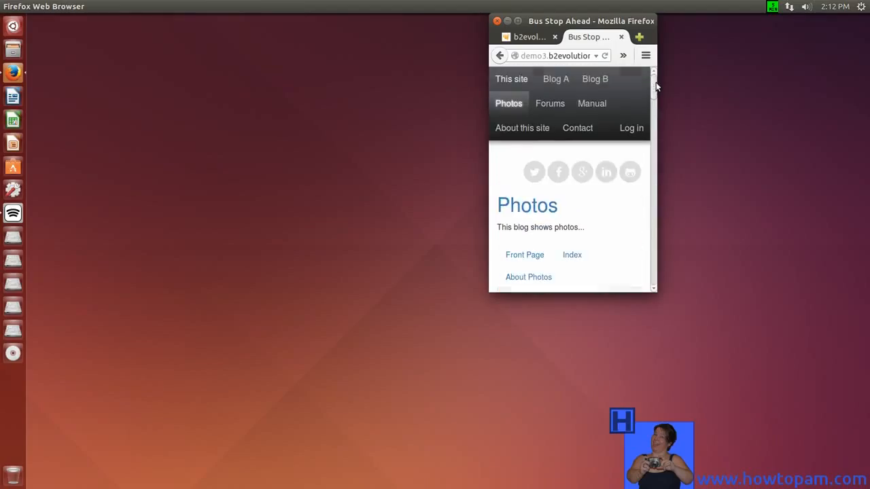
{"action": "left_click", "coordinate": [518, 21]}
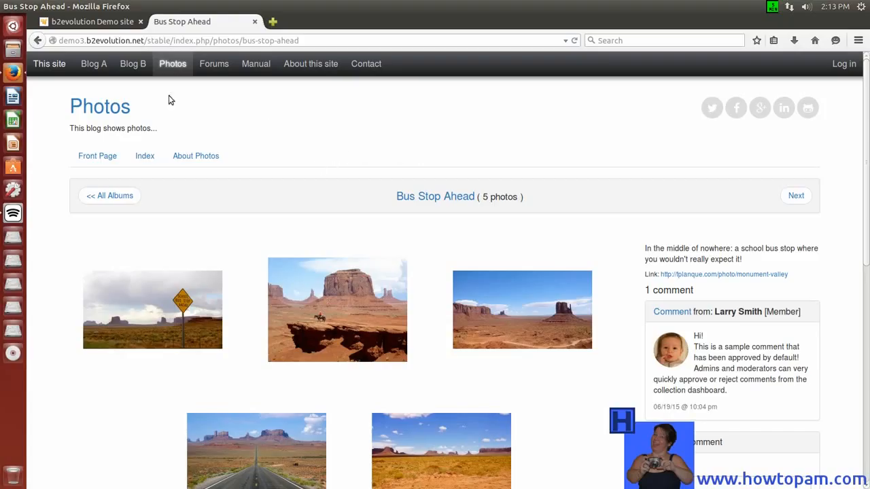
Step: Visit Blog A, then go back to the 'Homepage Title' front page via This site
{"action": "left_click", "coordinate": [95, 67]}
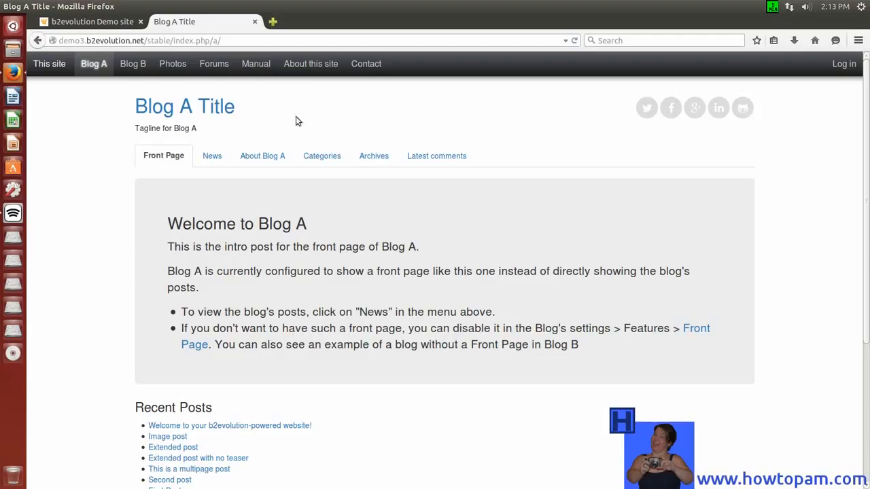
{"action": "left_click", "coordinate": [49, 65]}
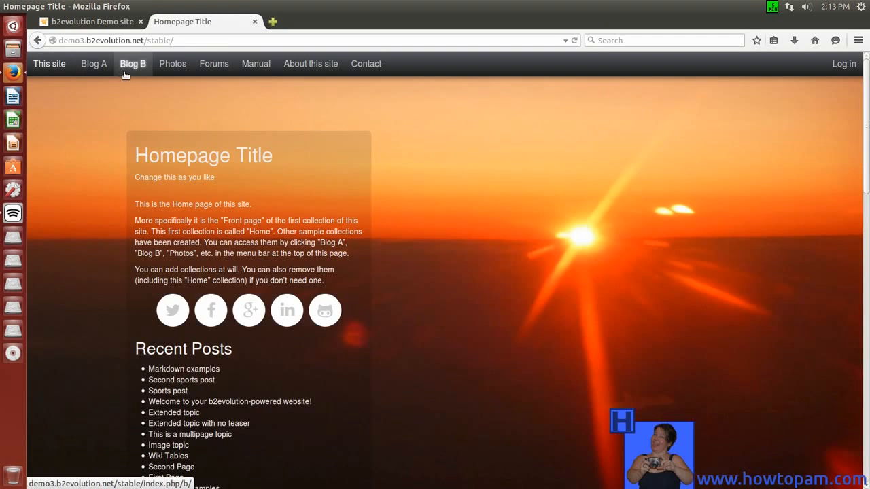
Step: Close the demo tab, open the Downloads page and scroll up to the 6.4.4-beta release
{"action": "left_click", "coordinate": [255, 23]}
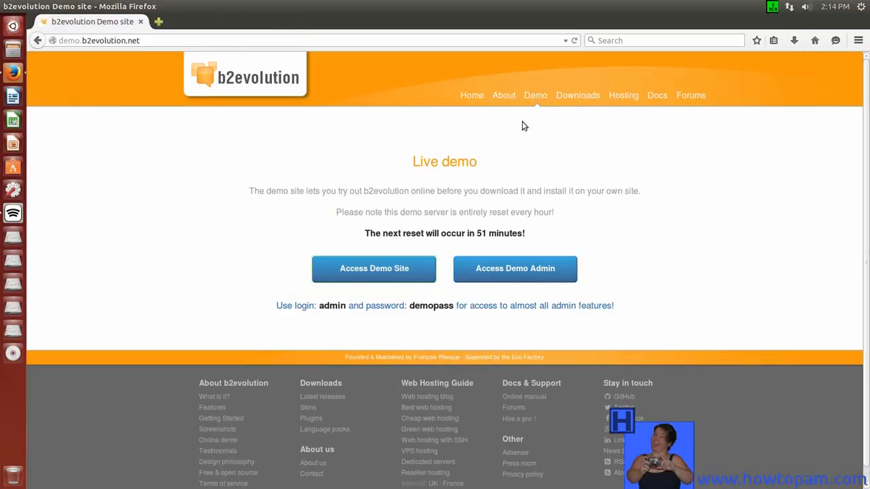
{"action": "left_click", "coordinate": [582, 100]}
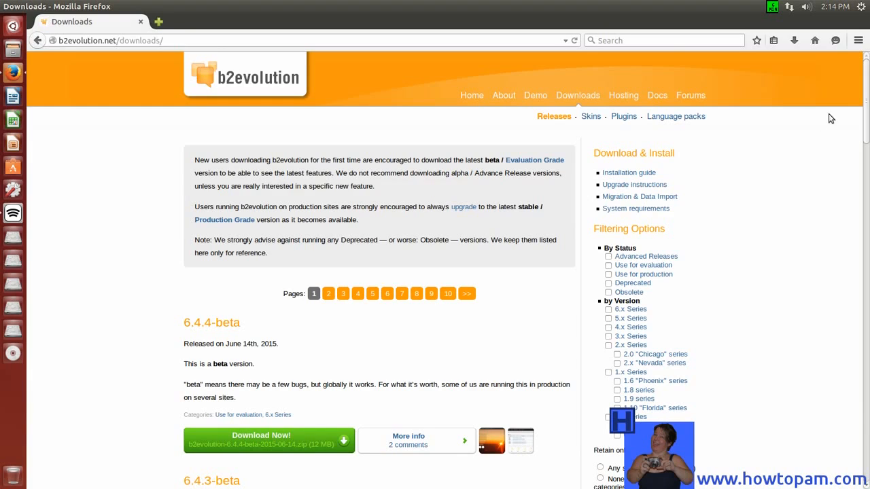
{"action": "left_click_drag", "start_coordinate": [867, 115], "coordinate": [869, 237]}
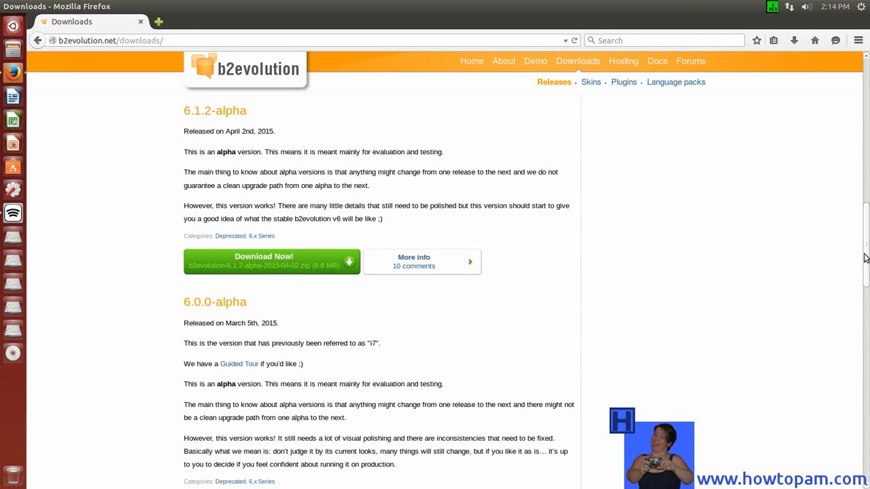
{"action": "left_click_drag", "start_coordinate": [865, 257], "coordinate": [864, 177]}
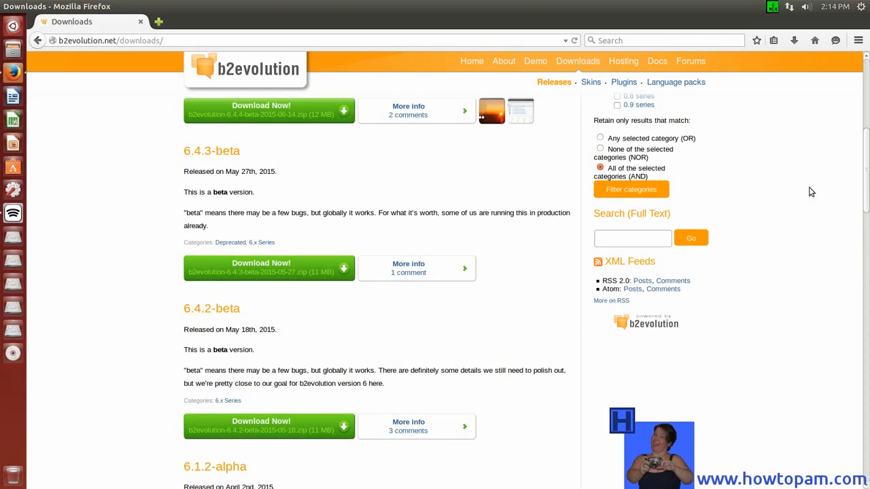
{"action": "left_click_drag", "start_coordinate": [867, 192], "coordinate": [868, 157]}
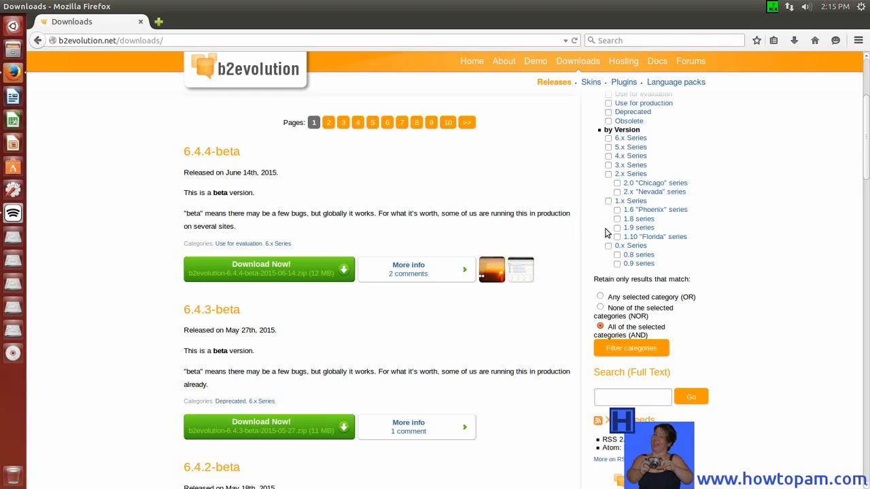
{"action": "scroll", "coordinate": [867, 144], "scroll_direction": "up", "scroll_amount": 3}
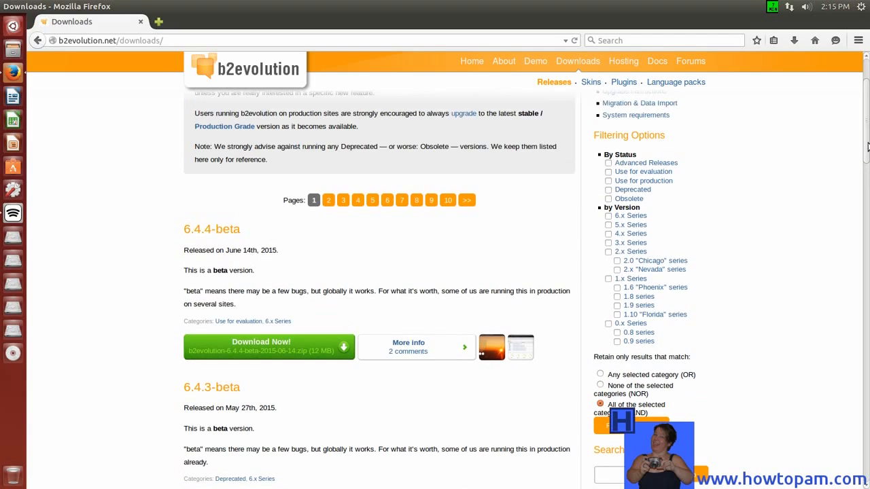
{"action": "scroll", "coordinate": [866, 141], "scroll_direction": "up", "scroll_amount": 1}
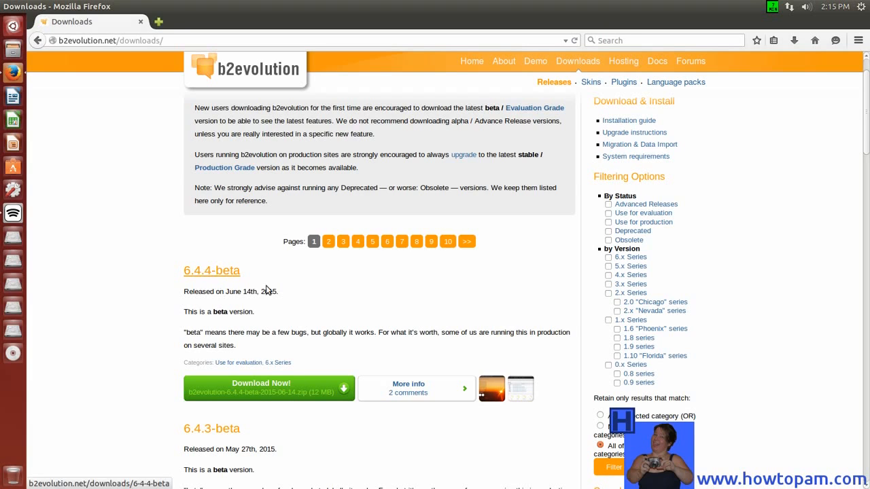
Step: Download b2evolution-6.4.4-beta-2015-06-14.zip, choosing Save File instead of opening it
{"action": "left_click", "coordinate": [279, 388]}
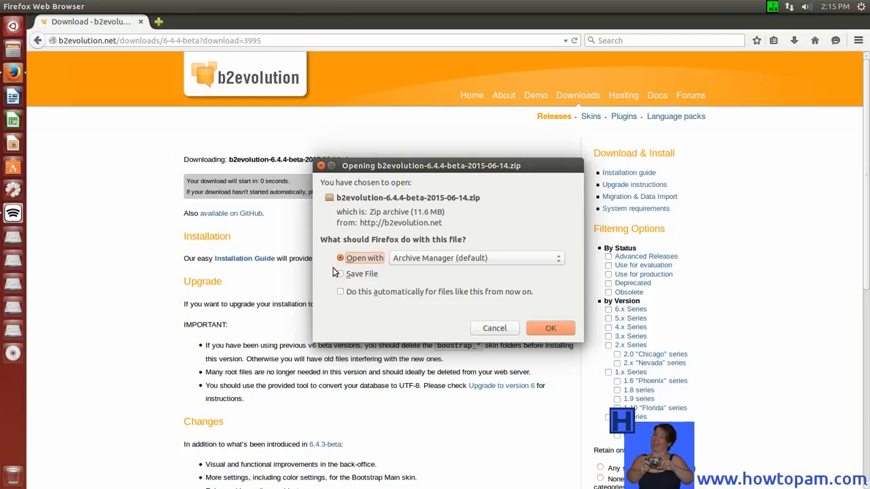
{"action": "left_click", "coordinate": [341, 276]}
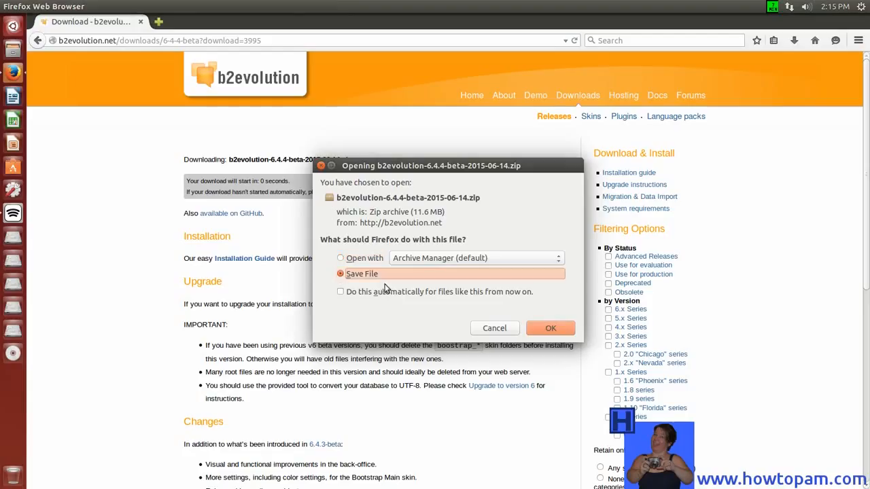
{"action": "left_click", "coordinate": [548, 328]}
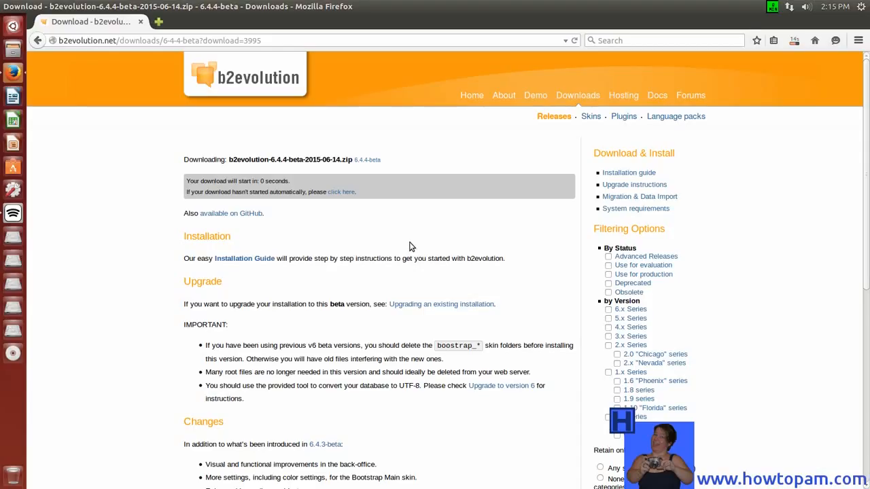
{"action": "left_click", "coordinate": [773, 7]}
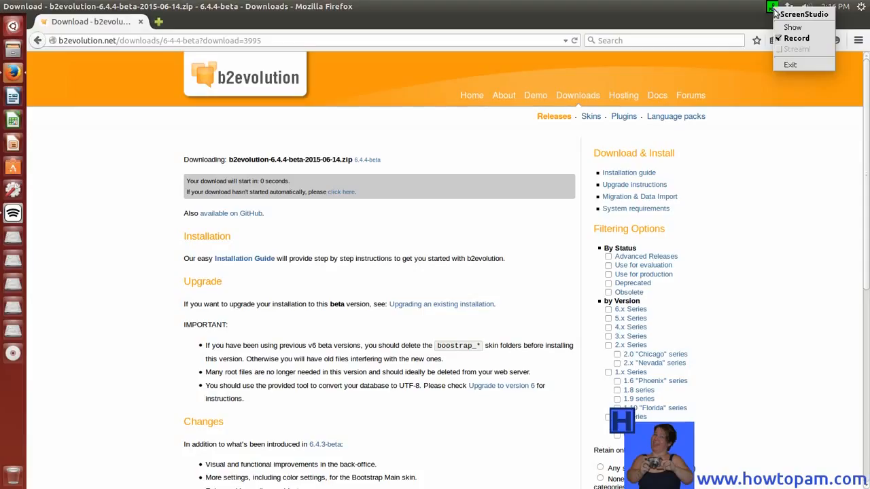
{"action": "left_click", "coordinate": [768, 6]}
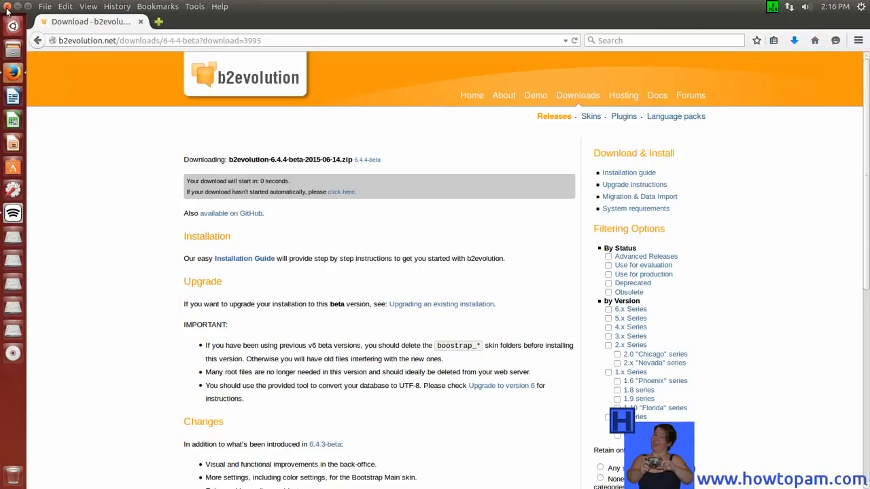
Step: Close Firefox, open the Downloads folder in Files and move its window higher
{"action": "left_click", "coordinate": [6, 7]}
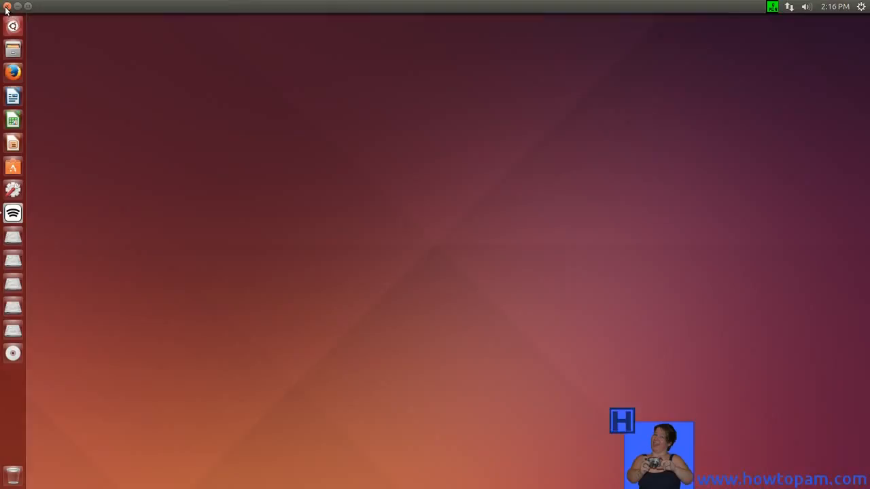
{"action": "left_click", "coordinate": [14, 51]}
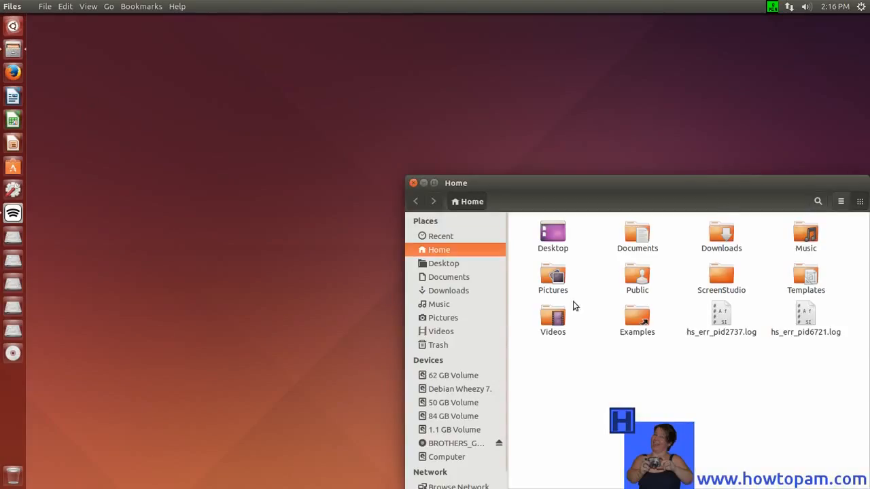
{"action": "double_click", "coordinate": [724, 241]}
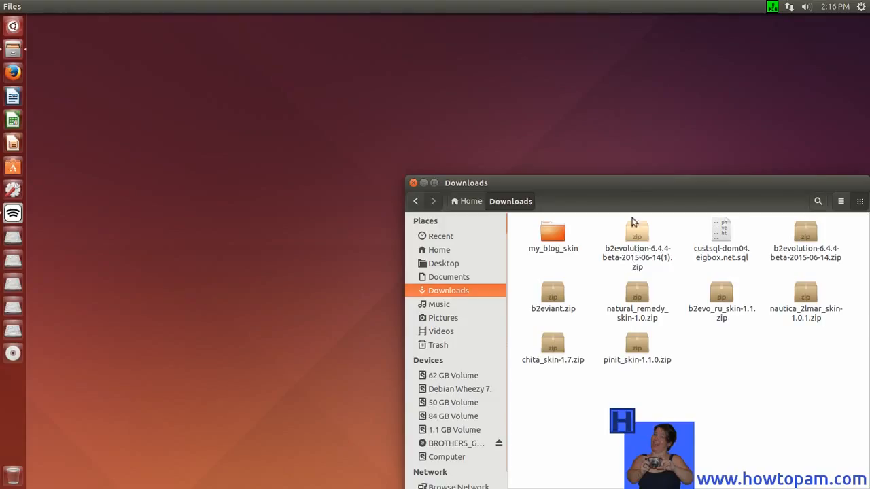
{"action": "left_click_drag", "start_coordinate": [628, 185], "coordinate": [603, 127]}
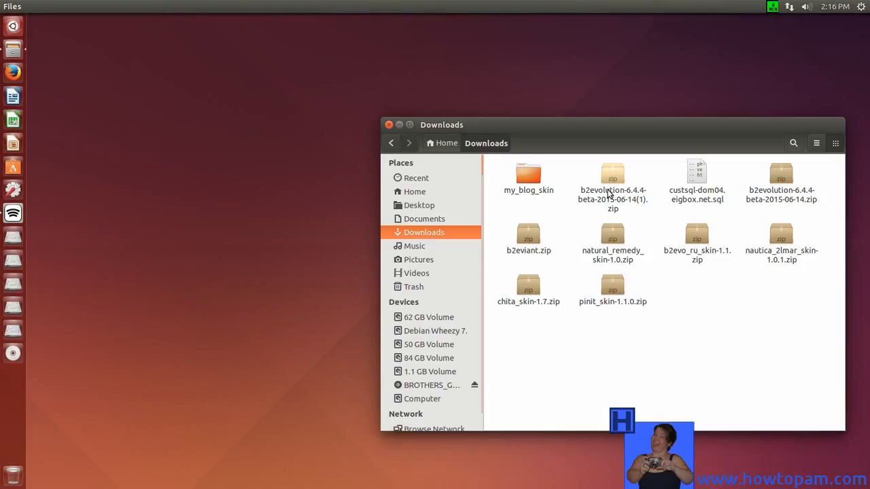
Step: Open b2evolution-6.4.4-beta-2015-06-14(1).zip with Archive Manager
{"action": "right_click", "coordinate": [610, 194]}
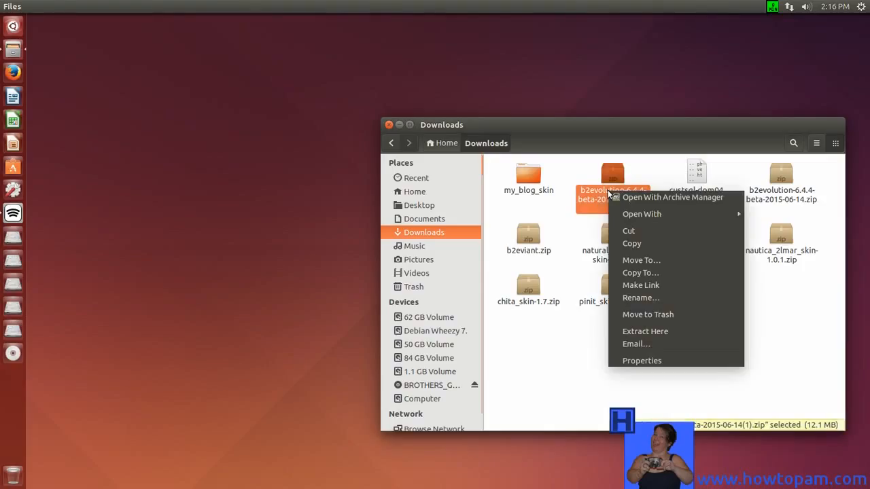
{"action": "left_click", "coordinate": [665, 198]}
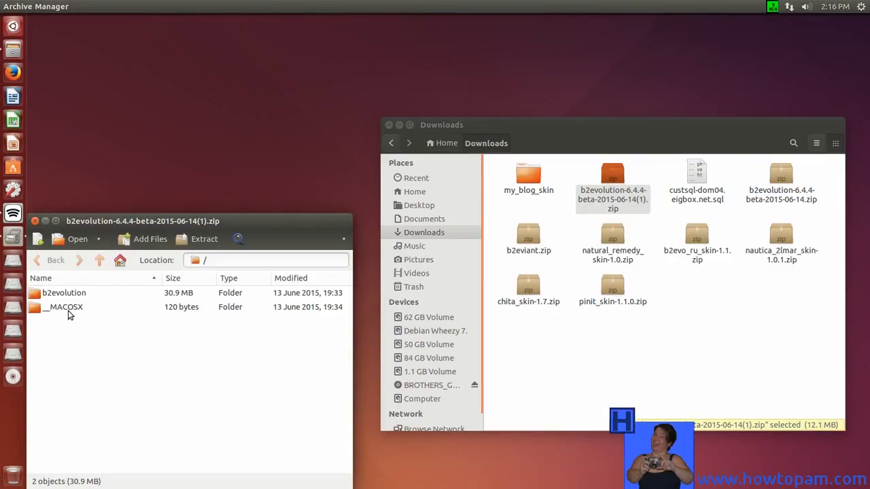
Step: Extract all archive contents into a newly created 'b2' folder under Documents
{"action": "left_click", "coordinate": [196, 240]}
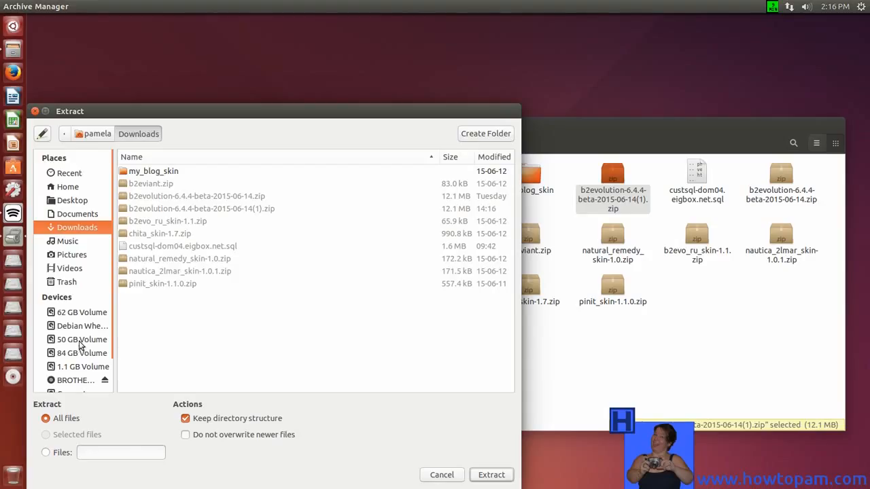
{"action": "left_click", "coordinate": [77, 215]}
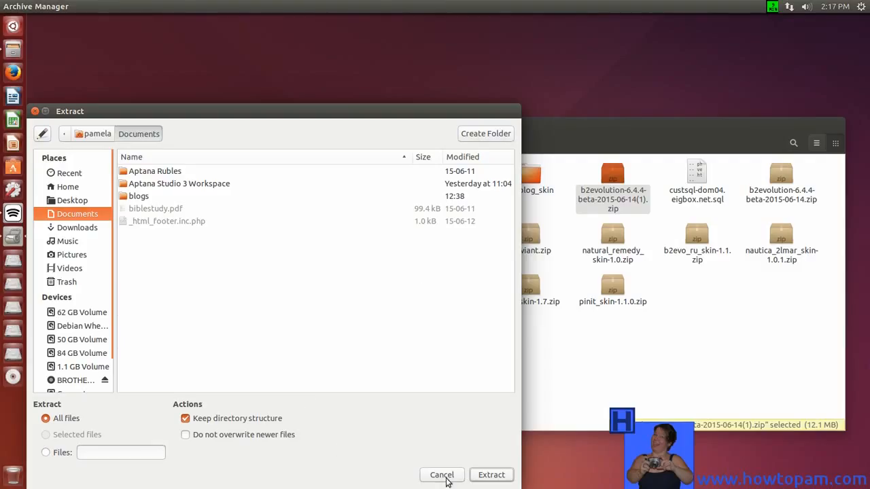
{"action": "left_click", "coordinate": [477, 140]}
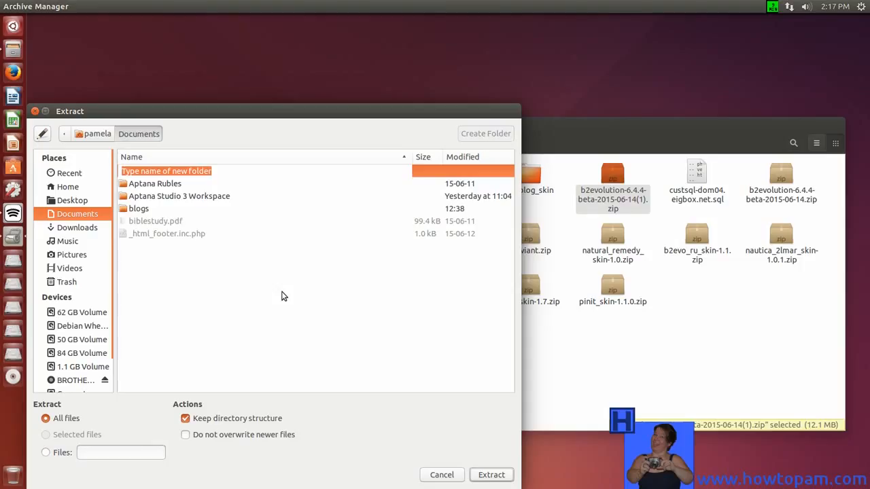
{"action": "type", "text": "b"}
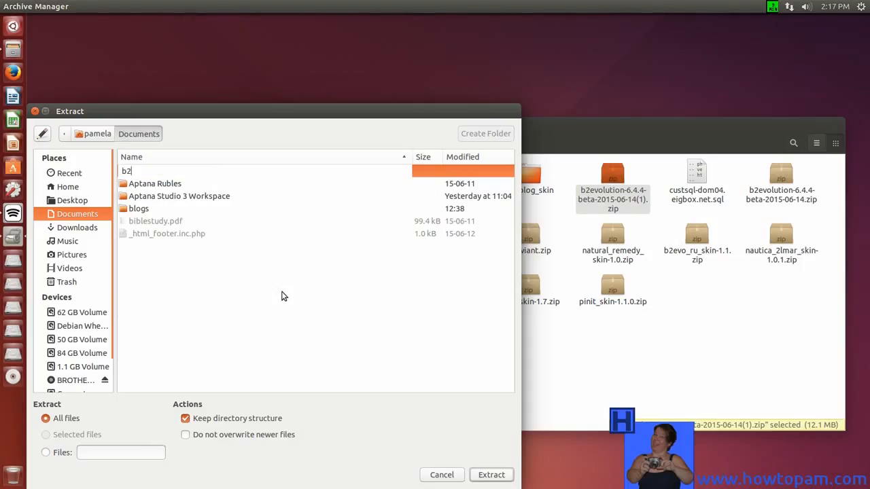
{"action": "type", "text": "2"}
{"action": "key", "text": "Return"}
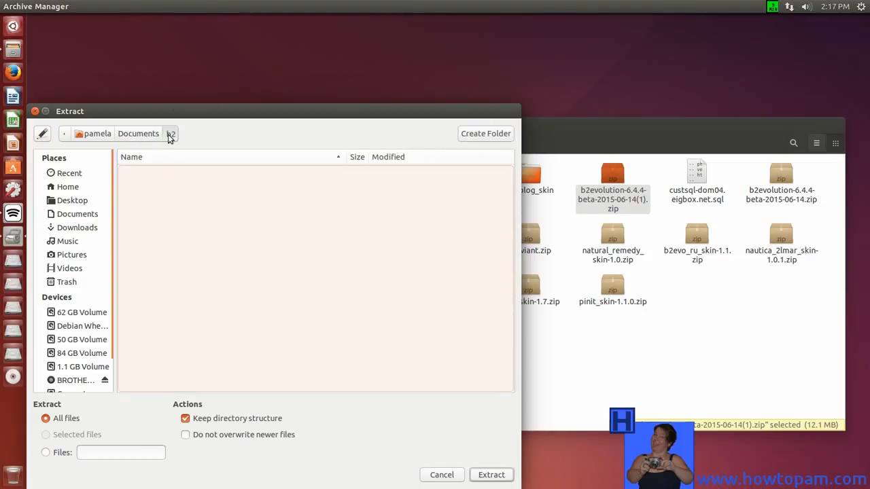
{"action": "left_click", "coordinate": [489, 475]}
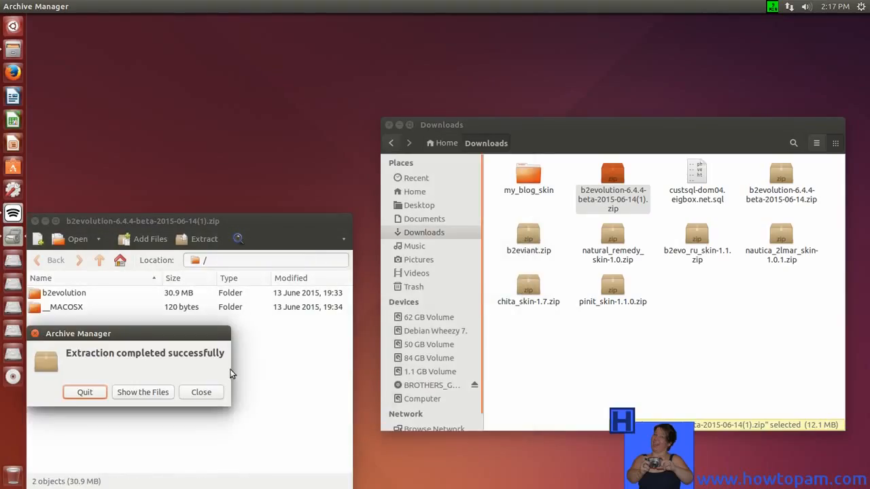
Step: Dismiss the extraction message, close Archive Manager, browse to Documents/b2, then close the Files window
{"action": "left_click", "coordinate": [199, 392]}
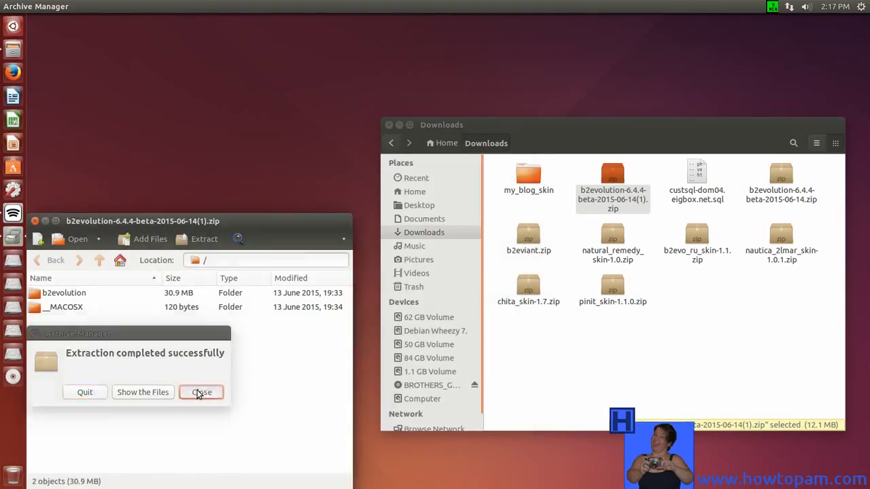
{"action": "left_click", "coordinate": [35, 221]}
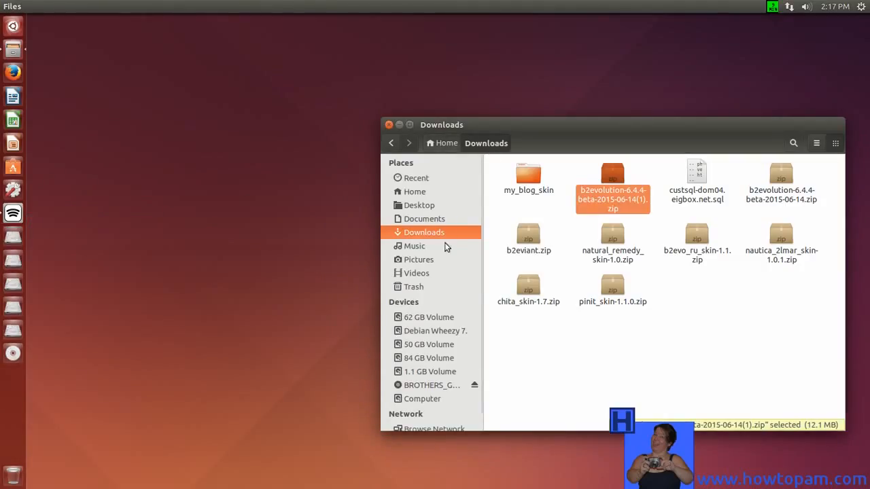
{"action": "left_click", "coordinate": [425, 219]}
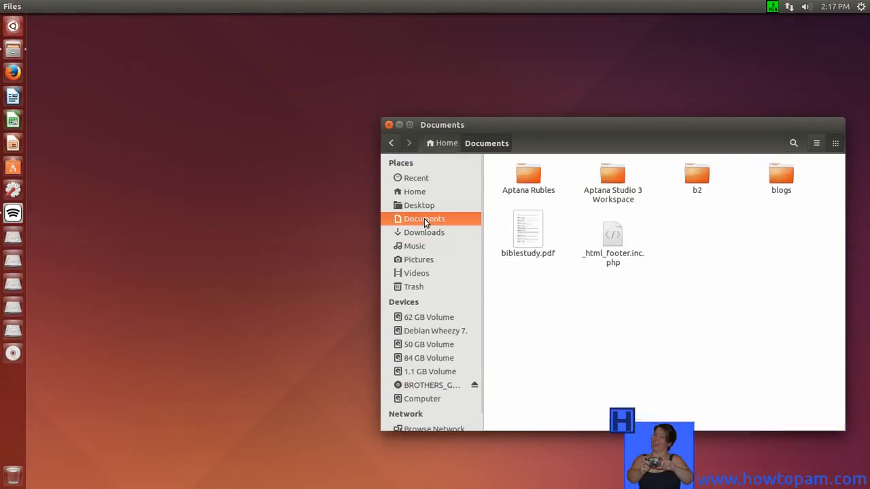
{"action": "double_click", "coordinate": [699, 177]}
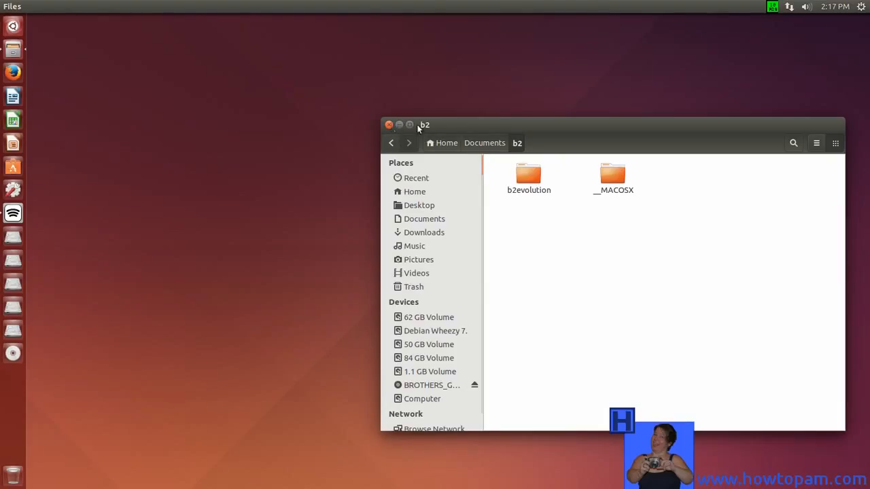
{"action": "left_click", "coordinate": [773, 6]}
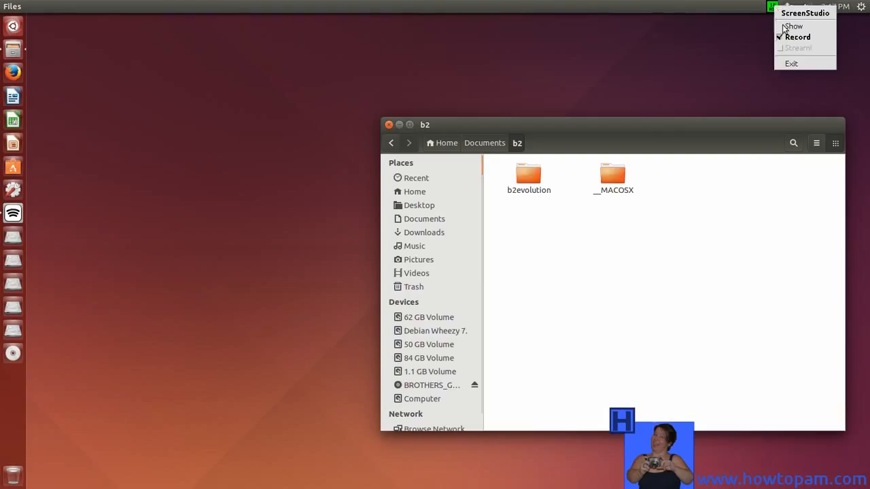
{"action": "left_click", "coordinate": [781, 36]}
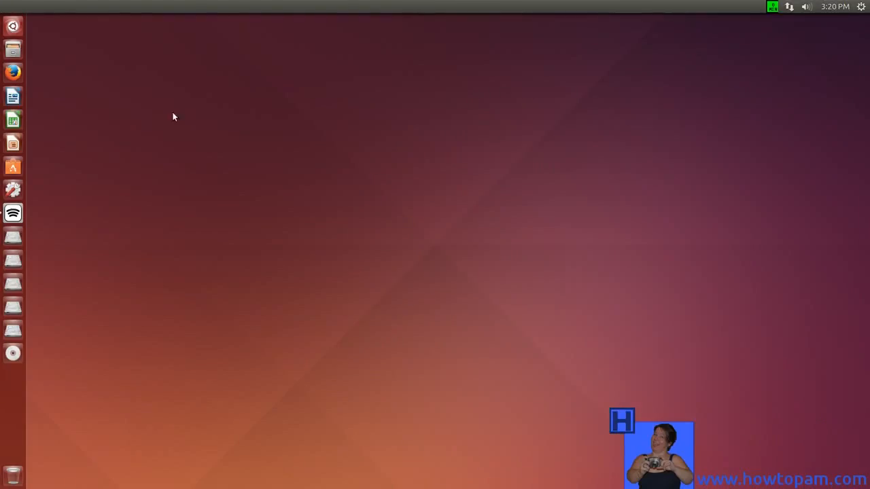
Step: Reopen Files and go through Documents/b2 into the extracted b2evolution folder
{"action": "left_click", "coordinate": [14, 49]}
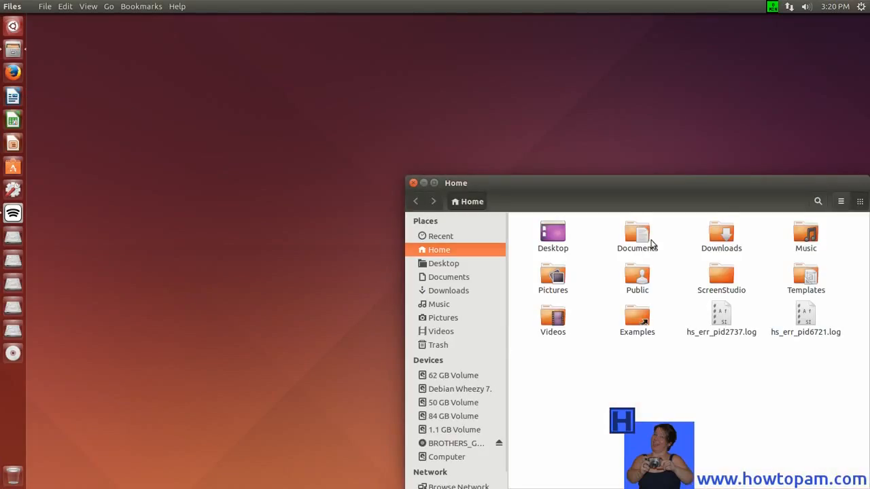
{"action": "double_click", "coordinate": [639, 243]}
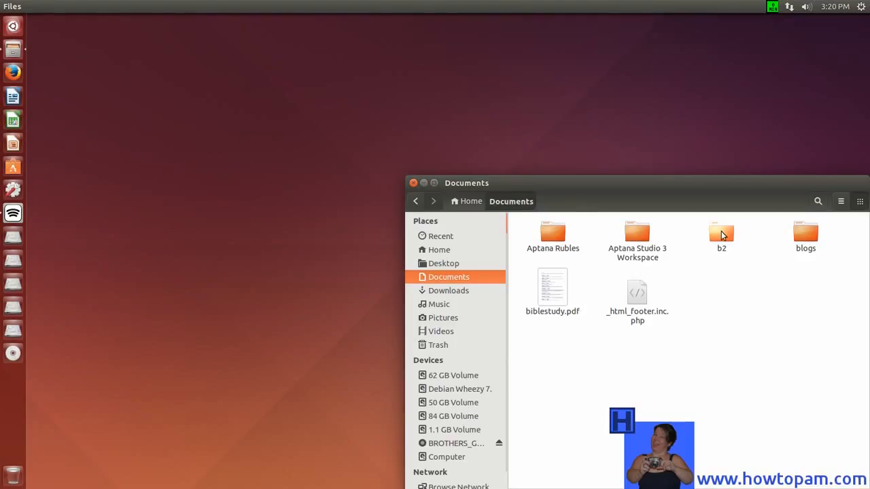
{"action": "double_click", "coordinate": [722, 235]}
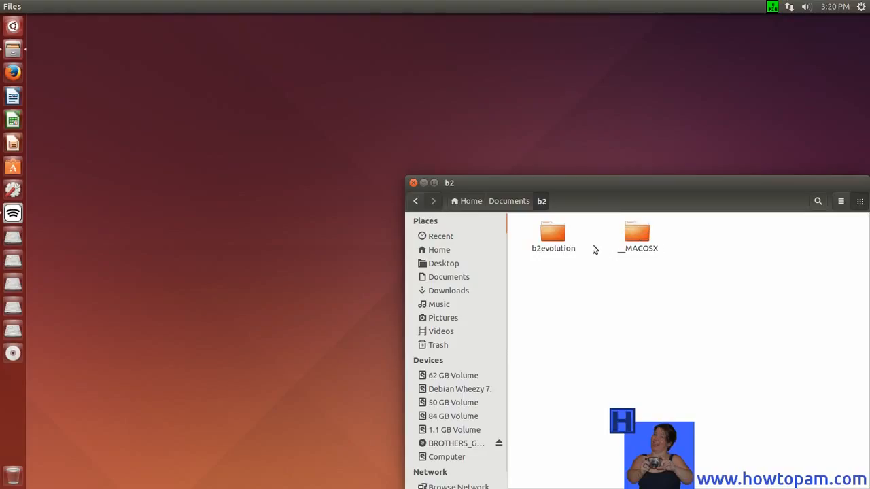
{"action": "left_click", "coordinate": [633, 238]}
{"action": "left_click_drag", "start_coordinate": [634, 238], "coordinate": [680, 246]}
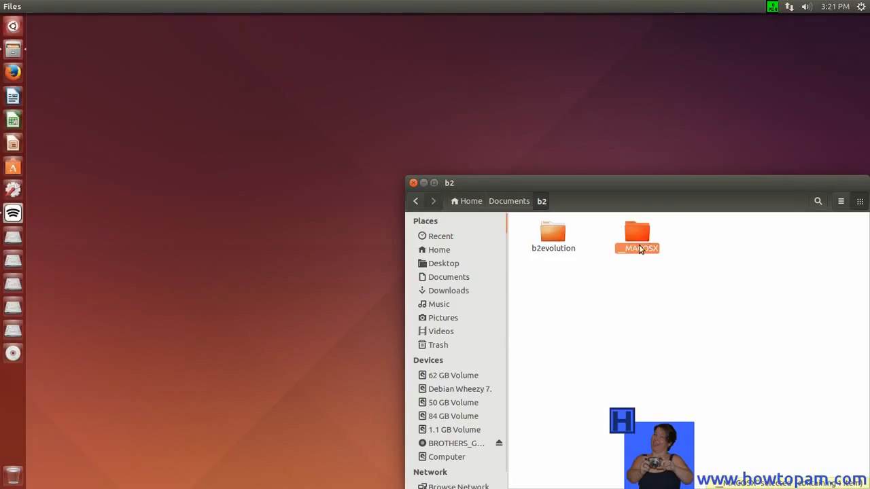
{"action": "double_click", "coordinate": [561, 235]}
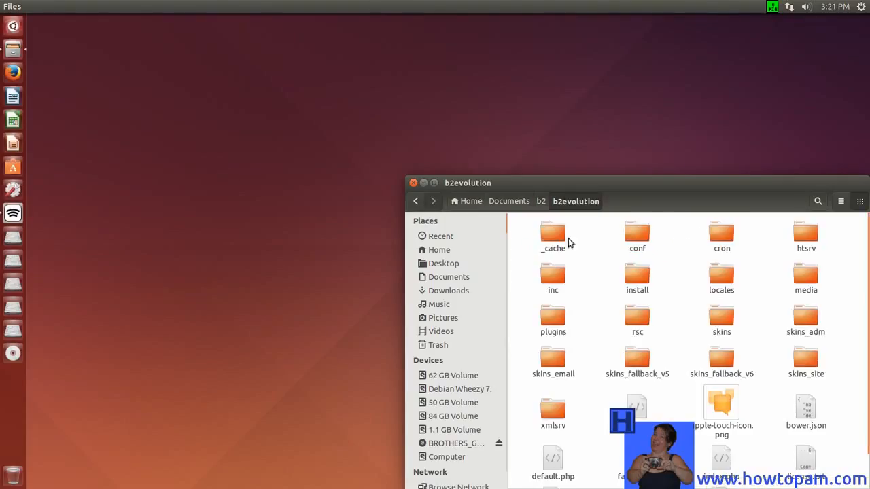
Step: Review the b2evolution folder contents (inc, install, skins, admin.php, index.php), then close the window
{"action": "left_click_drag", "start_coordinate": [738, 184], "coordinate": [668, 113]}
{"action": "mouse_move", "coordinate": [796, 231]}
{"action": "left_click_drag", "start_coordinate": [800, 233], "coordinate": [803, 278]}
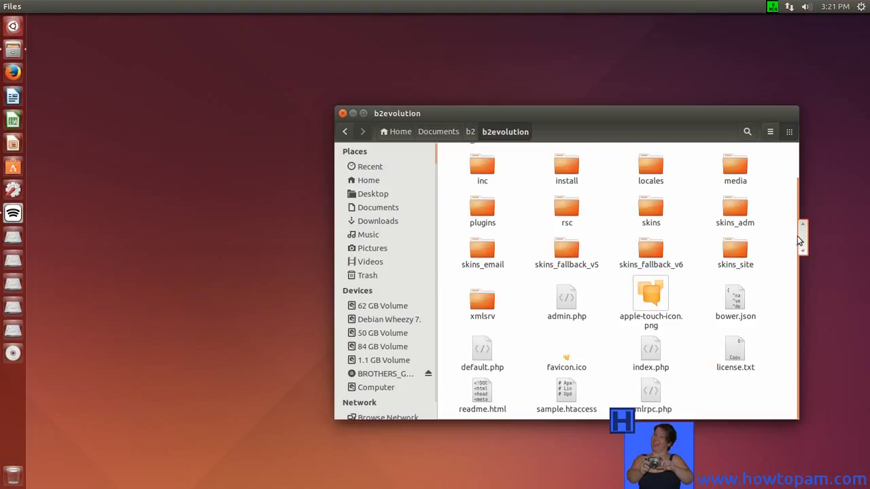
{"action": "left_click_drag", "start_coordinate": [806, 226], "coordinate": [812, 197]}
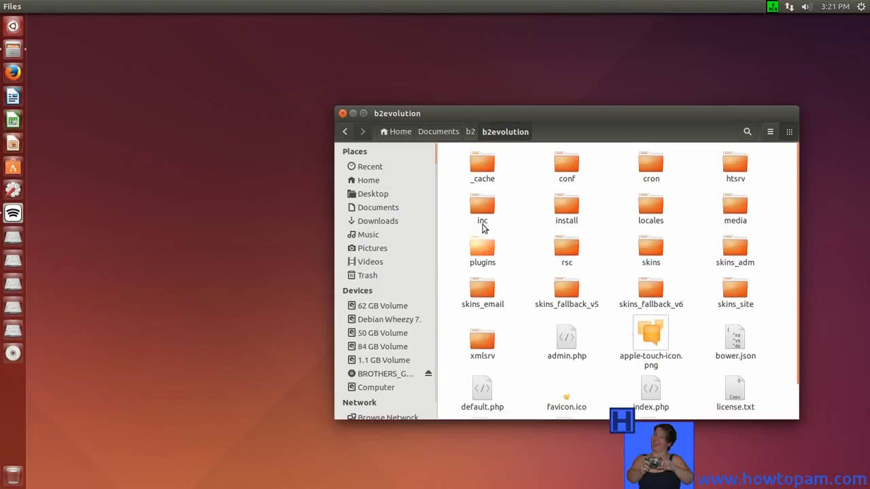
{"action": "mouse_move", "coordinate": [788, 247]}
{"action": "left_click_drag", "start_coordinate": [803, 255], "coordinate": [807, 297]}
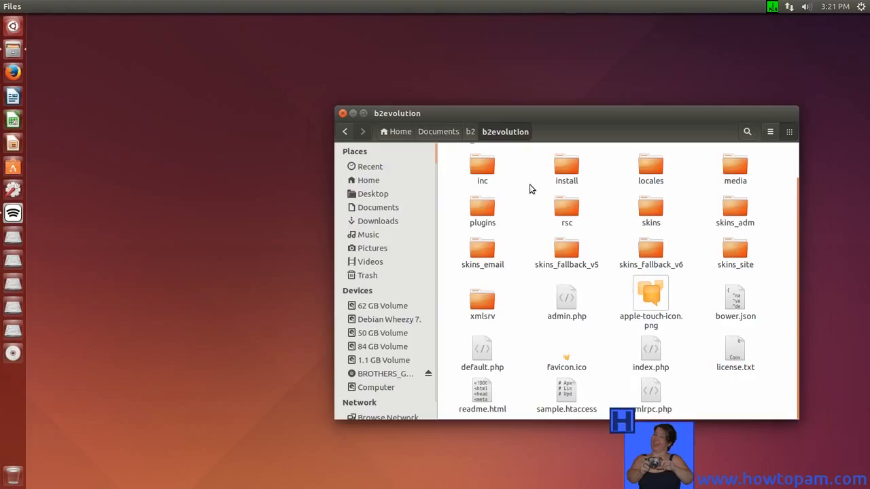
{"action": "left_click", "coordinate": [343, 115]}
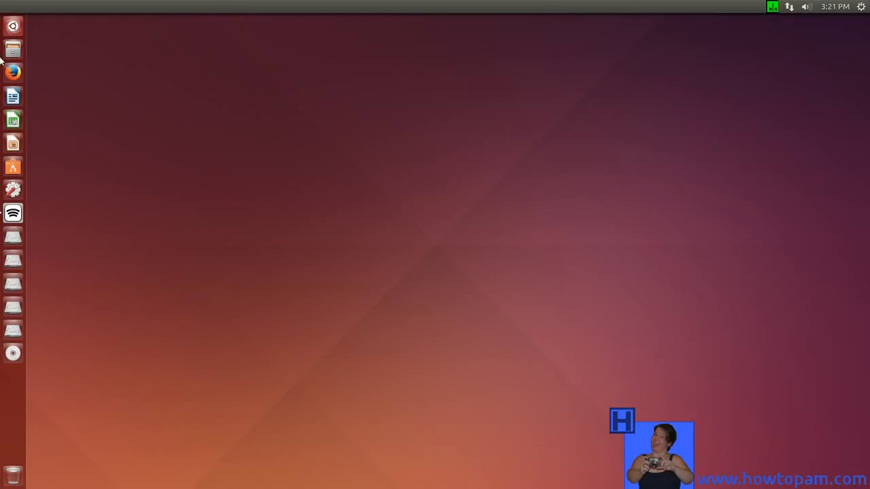
Step: Launch Firefox, visit howtopam.com and its blog in a new tab, then close that tab
{"action": "left_click", "coordinate": [17, 70]}
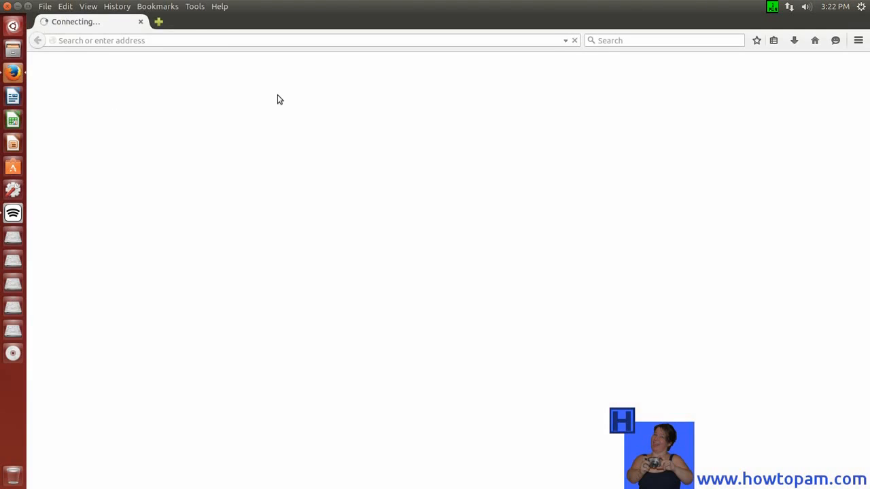
{"action": "left_click", "coordinate": [158, 22]}
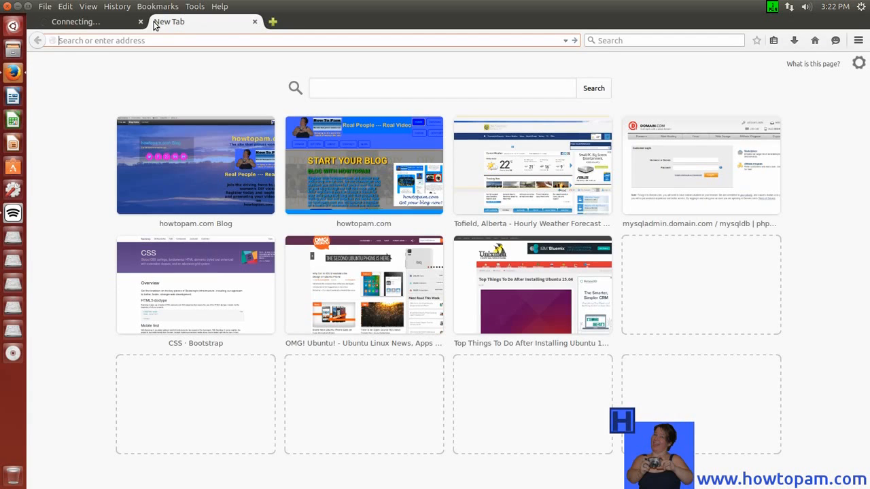
{"action": "left_click", "coordinate": [339, 170]}
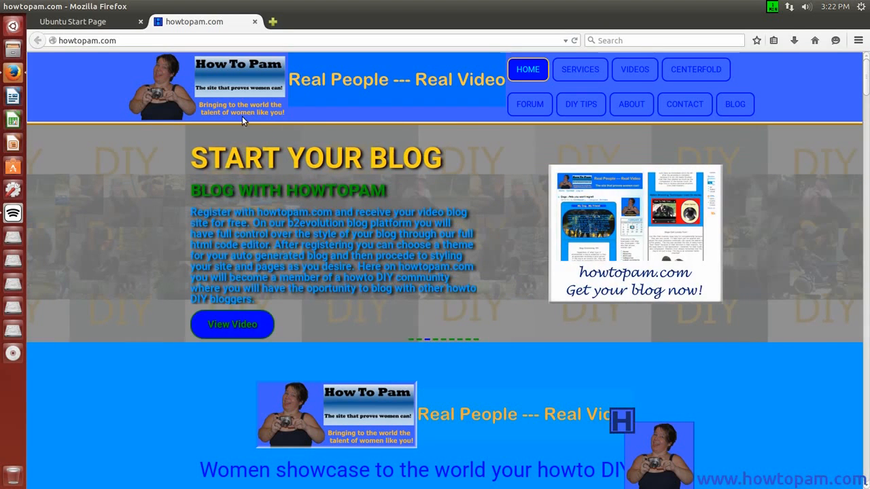
{"action": "left_click", "coordinate": [738, 104]}
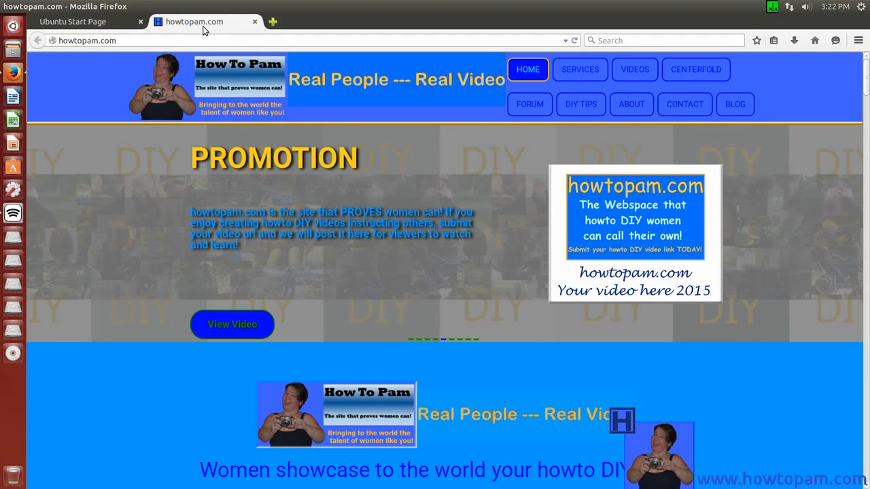
{"action": "left_click", "coordinate": [255, 21]}
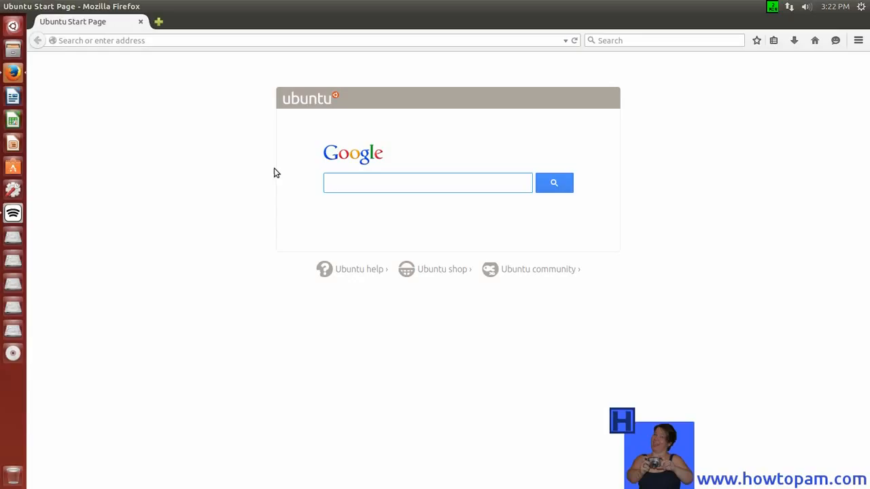
Step: Google 'domain.com', open the Domain.com result and go to its Account Login page
{"action": "type", "text": "domain.com"}
{"action": "key", "text": "Return"}
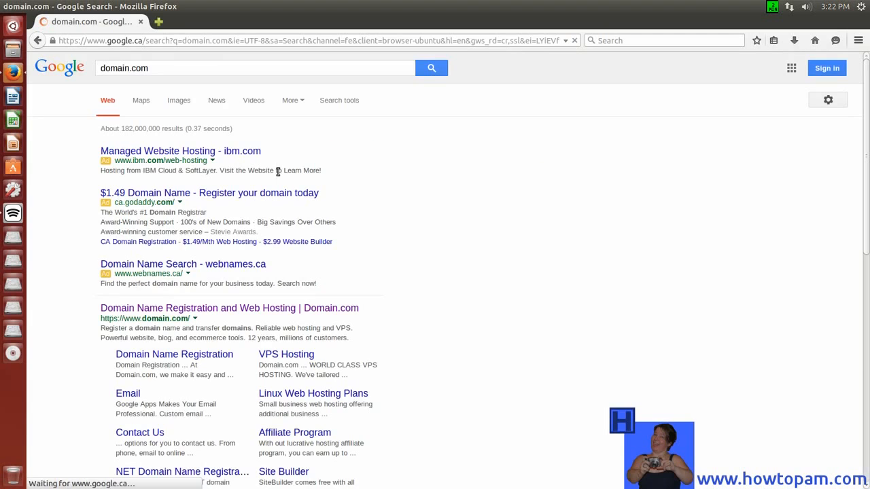
{"action": "left_click", "coordinate": [157, 311]}
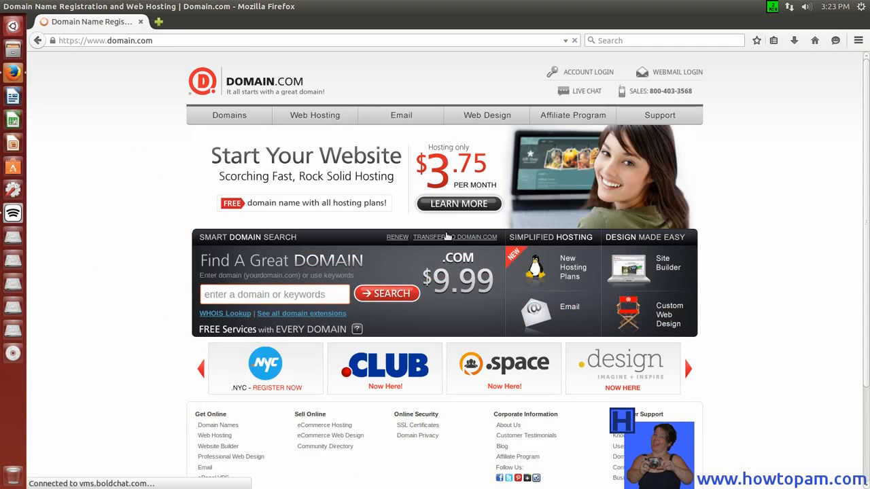
{"action": "left_click", "coordinate": [586, 73]}
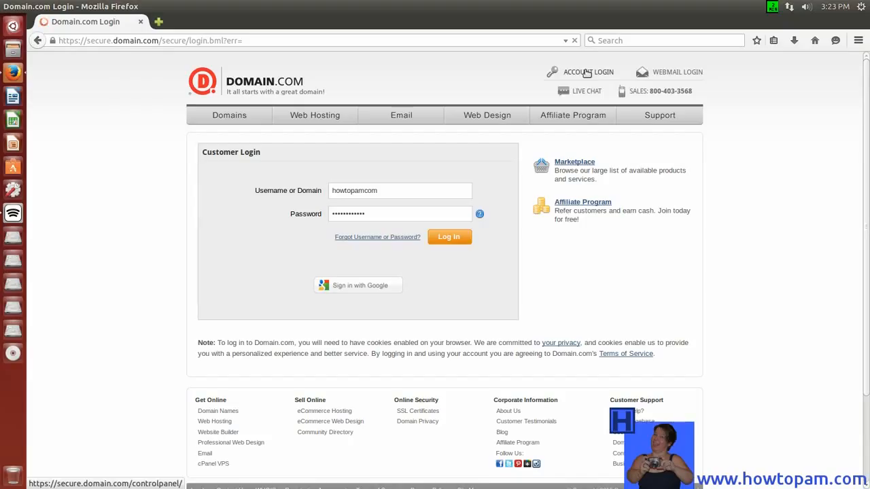
Step: Log in to the Domain.com account and open FileManager showing public_html and stats
{"action": "left_click", "coordinate": [448, 237]}
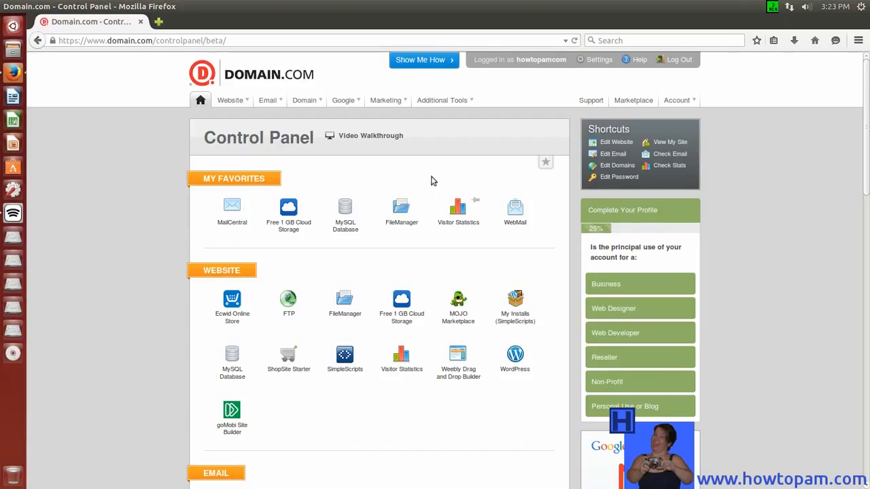
{"action": "left_click", "coordinate": [400, 214]}
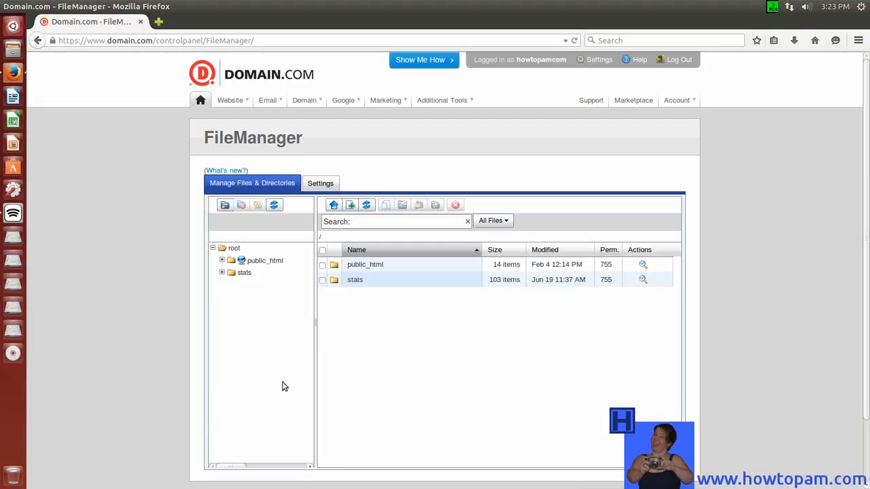
{"action": "mouse_move", "coordinate": [232, 101]}
Step: Go to Website > MySQL Database to view the database list with testdb
{"action": "left_click", "coordinate": [234, 102]}
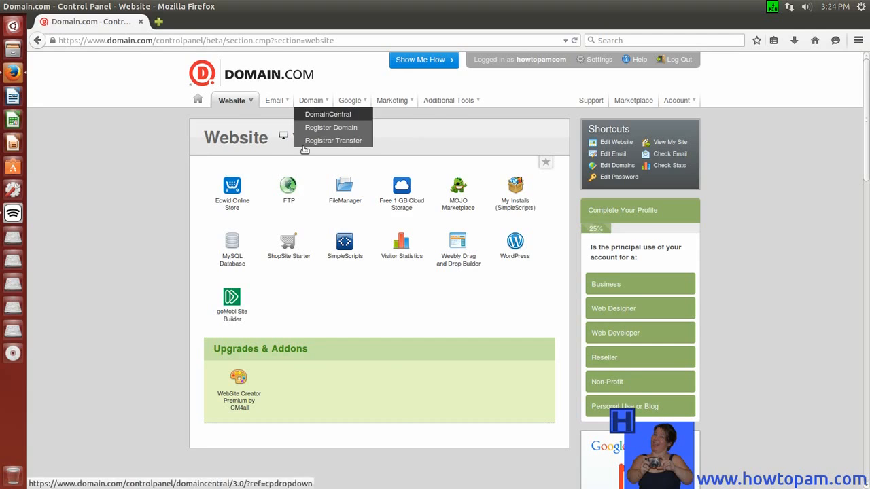
{"action": "left_click", "coordinate": [233, 262]}
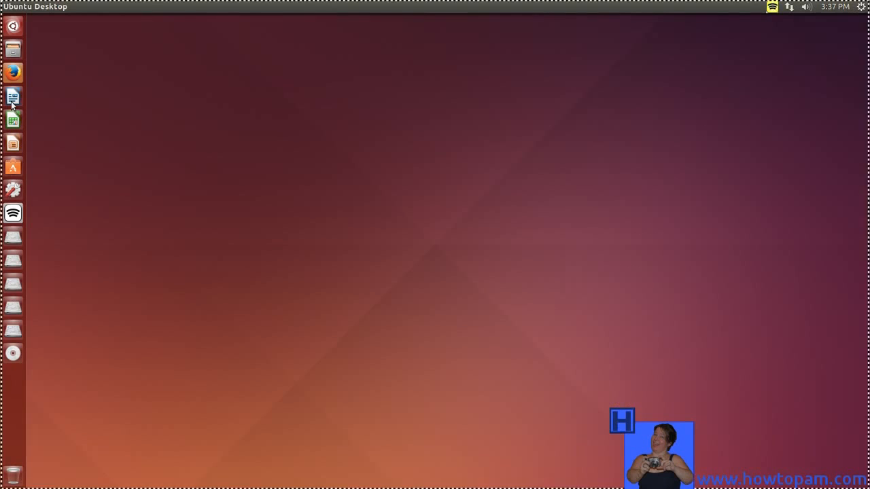
{"action": "left_click", "coordinate": [13, 72]}
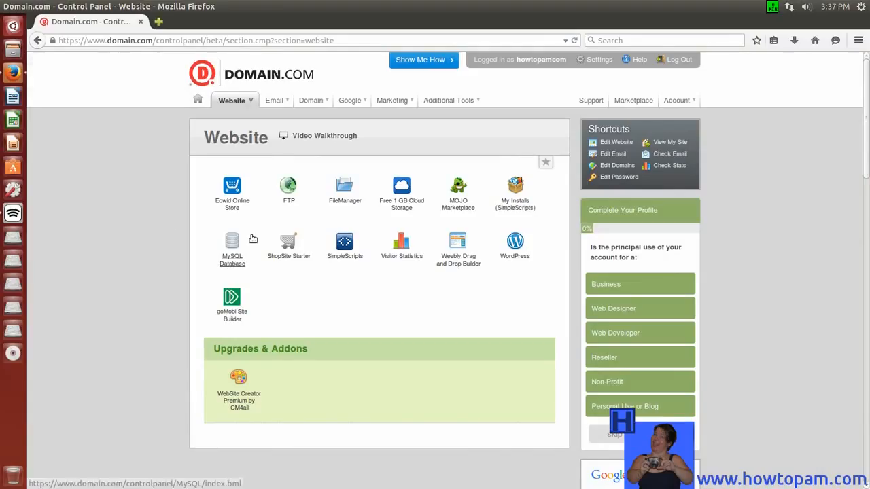
{"action": "left_click", "coordinate": [230, 253]}
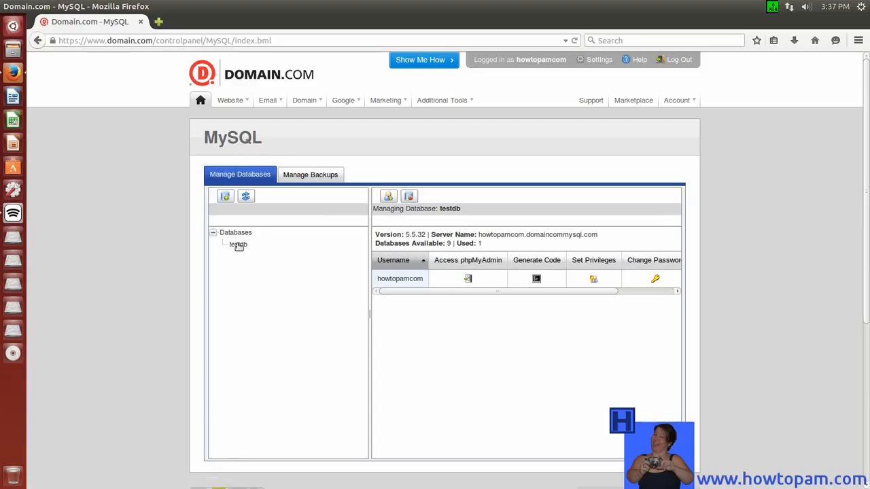
Step: Add MySQL database b2evolution2 with the account's username and a confirmed password
{"action": "left_click", "coordinate": [225, 197]}
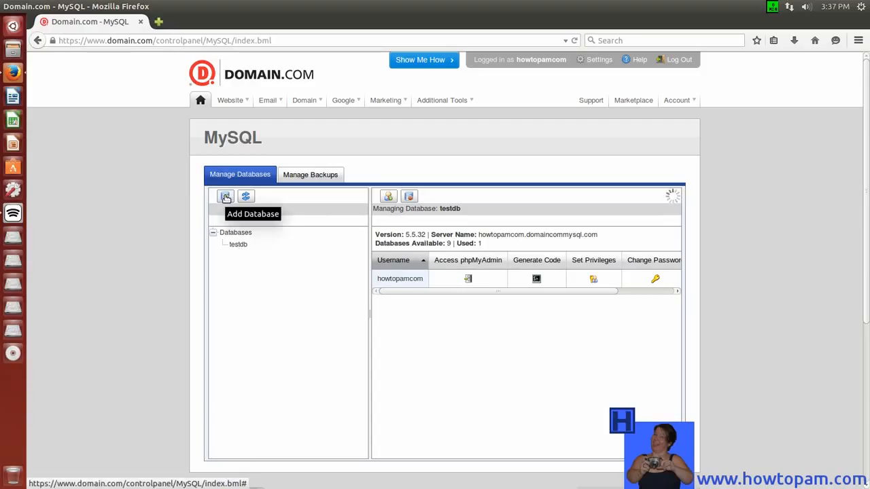
{"action": "left_click", "coordinate": [225, 197]}
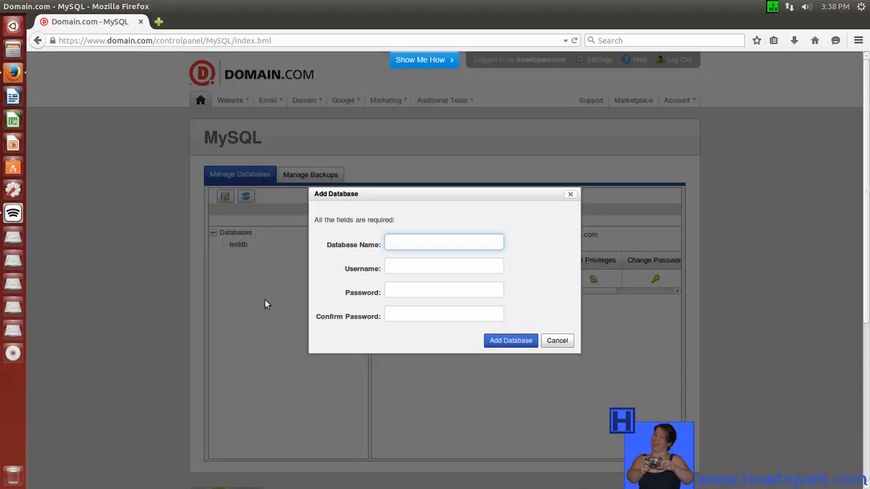
{"action": "type", "text": "b2"}
{"action": "type", "text": "evi"}
{"action": "type", "text": "lution"}
{"action": "type", "text": "2"}
{"action": "left_click", "coordinate": [398, 267]}
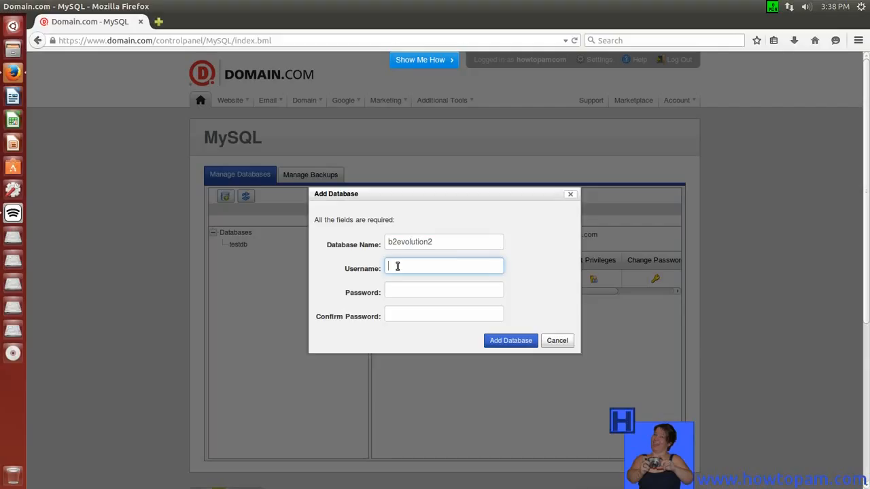
{"action": "type", "text": "howtopamcom"}
{"action": "left_click", "coordinate": [411, 292]}
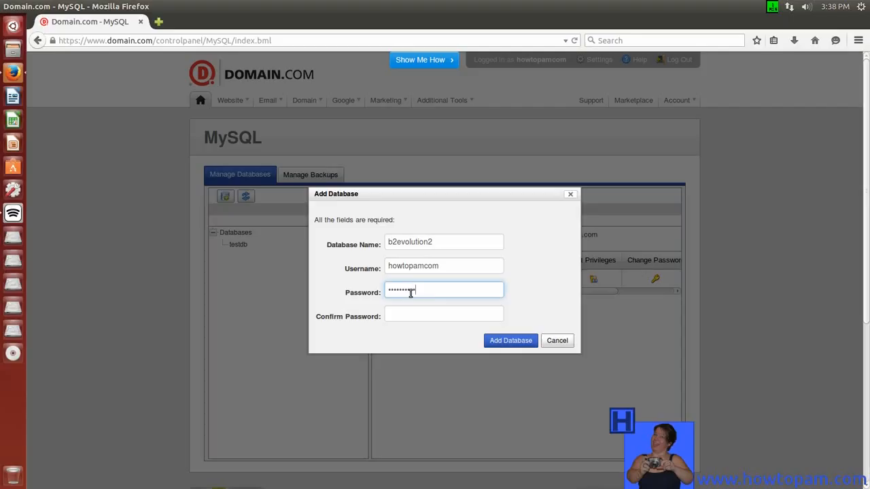
{"action": "key", "text": "Tab"}
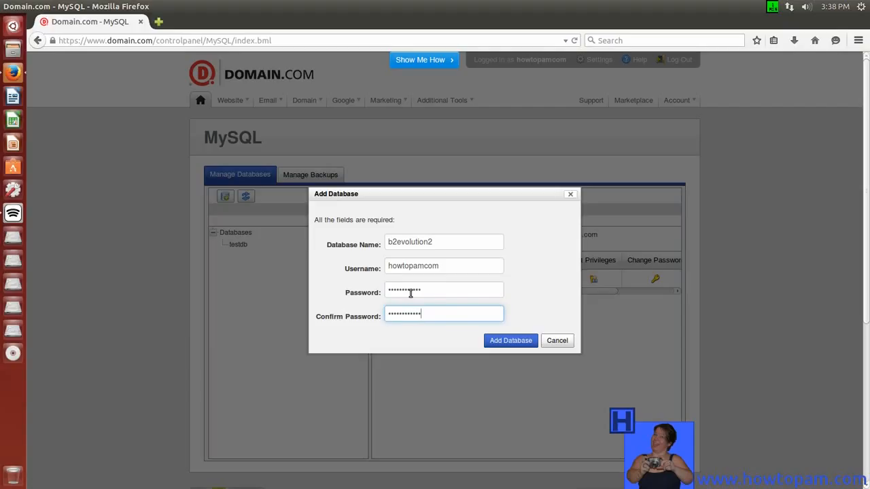
{"action": "left_click", "coordinate": [511, 342]}
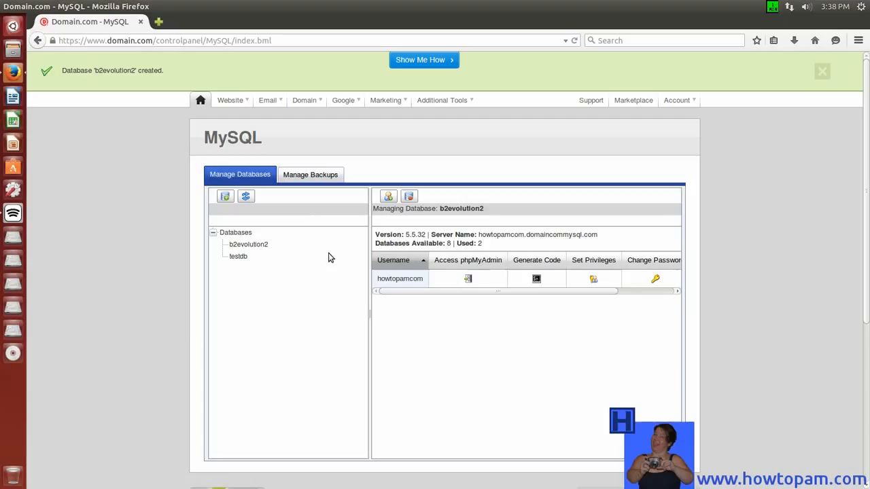
Step: Return to the control panel's Website section, then close the browser window
{"action": "left_click", "coordinate": [237, 101]}
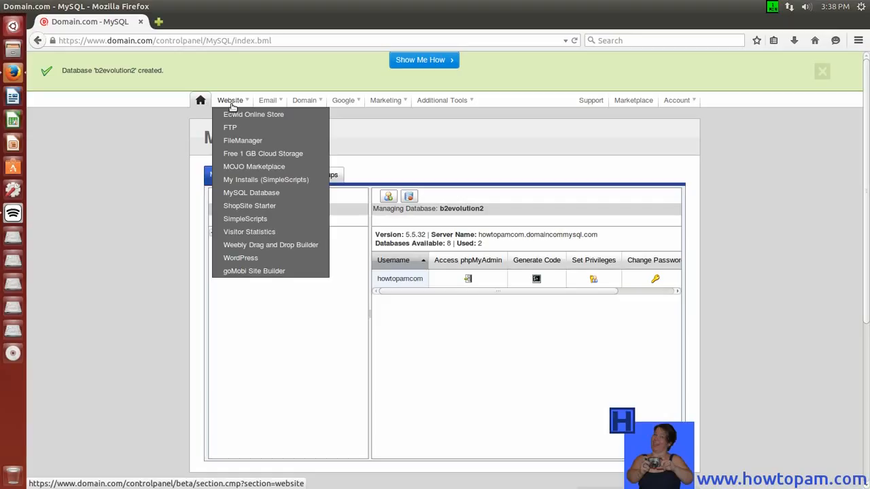
{"action": "left_click", "coordinate": [232, 101]}
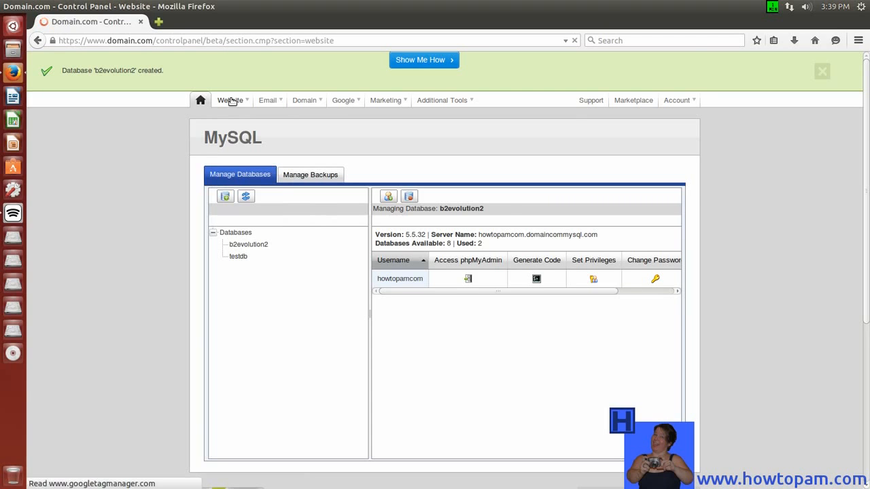
{"action": "mouse_move", "coordinate": [231, 101]}
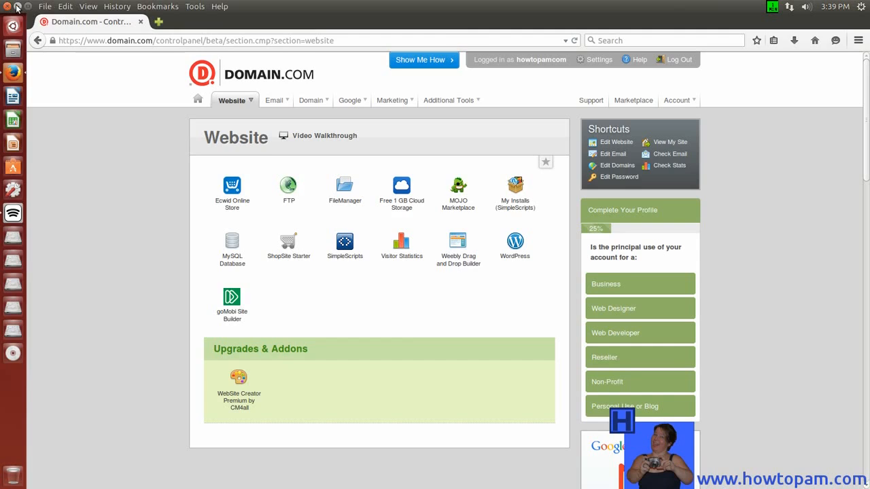
{"action": "left_click", "coordinate": [8, 6]}
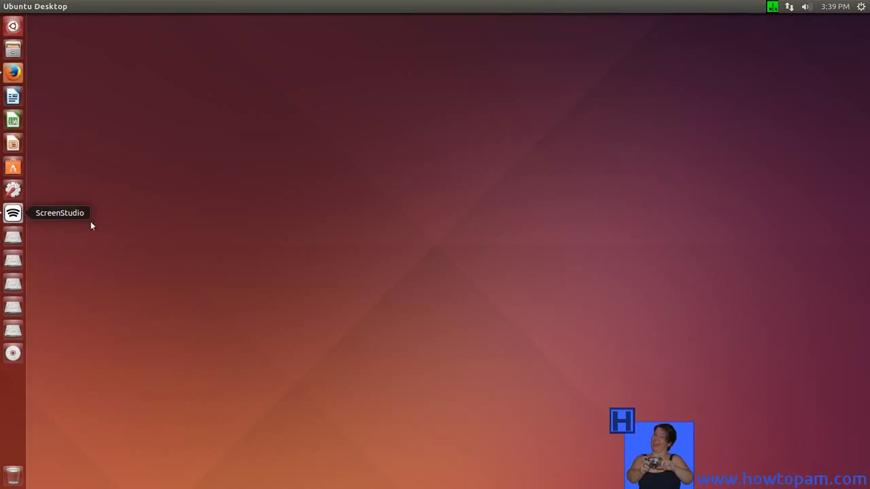
{"action": "left_click", "coordinate": [12, 49]}
{"action": "double_click", "coordinate": [638, 244]}
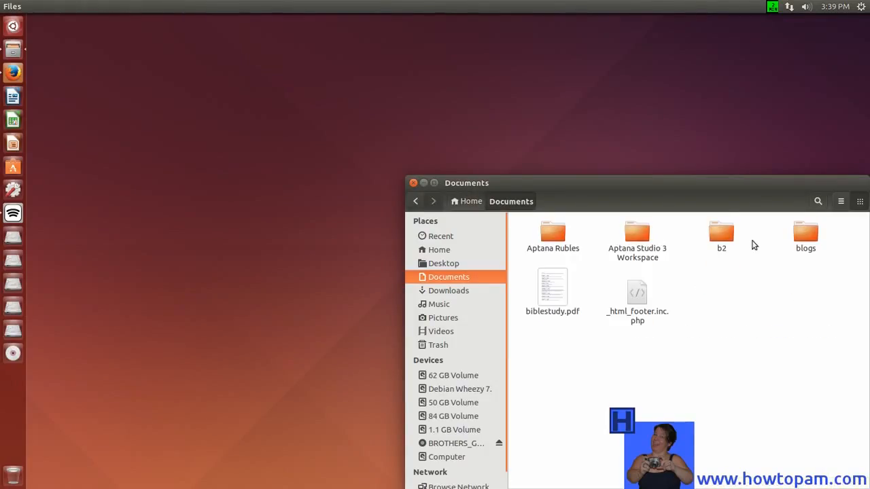
{"action": "double_click", "coordinate": [721, 234]}
{"action": "left_click", "coordinate": [555, 234]}
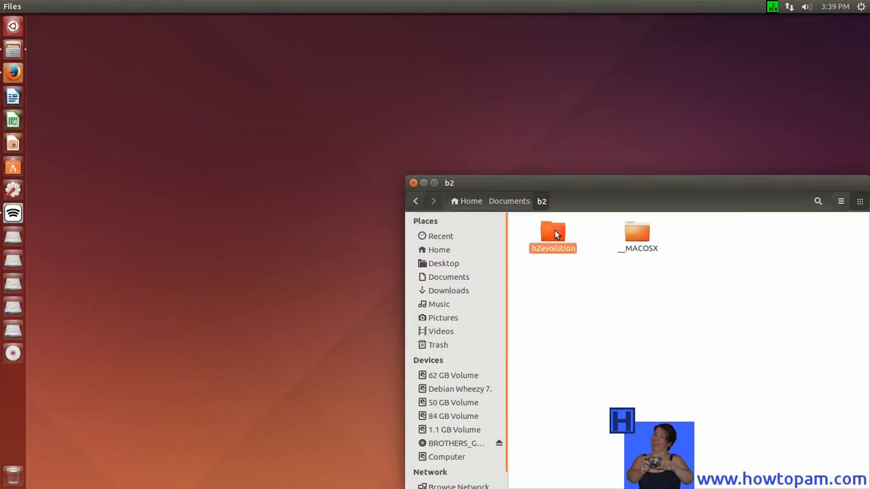
{"action": "double_click", "coordinate": [555, 233]}
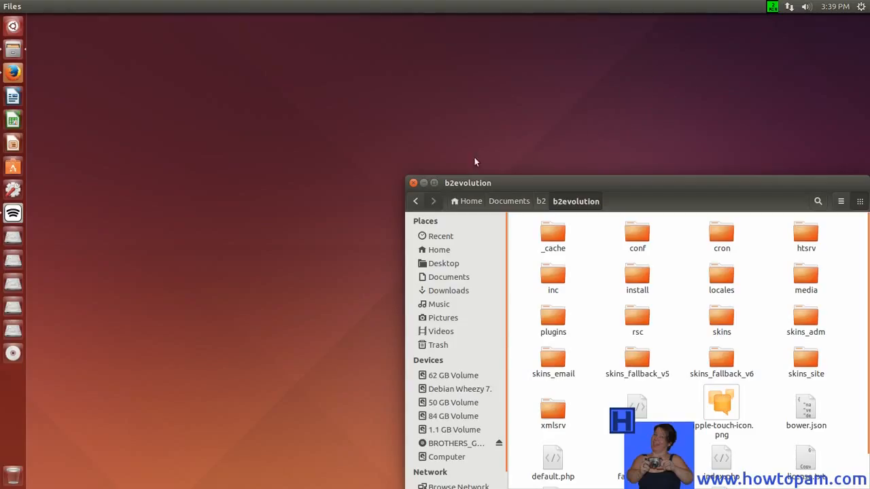
{"action": "left_click", "coordinate": [413, 183]}
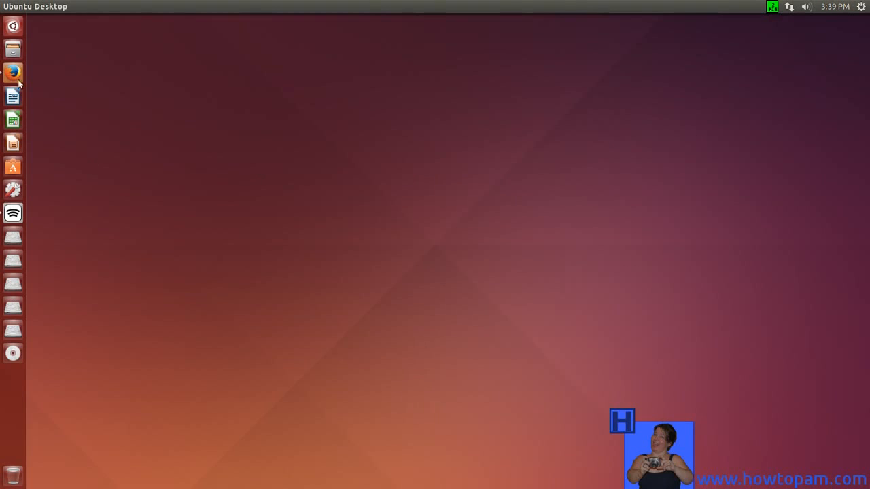
Step: Search the Dash for 'f' and launch FileZilla from the results
{"action": "left_click", "coordinate": [13, 26]}
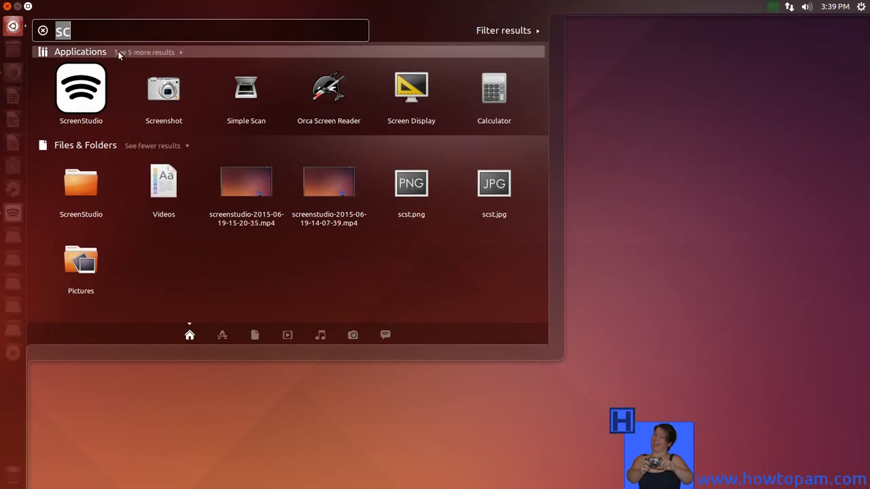
{"action": "type", "text": "f"}
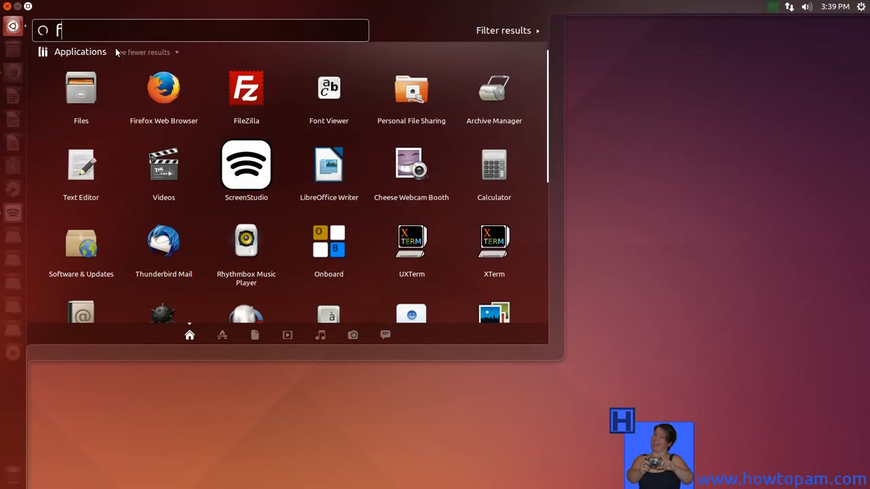
{"action": "left_click", "coordinate": [250, 97]}
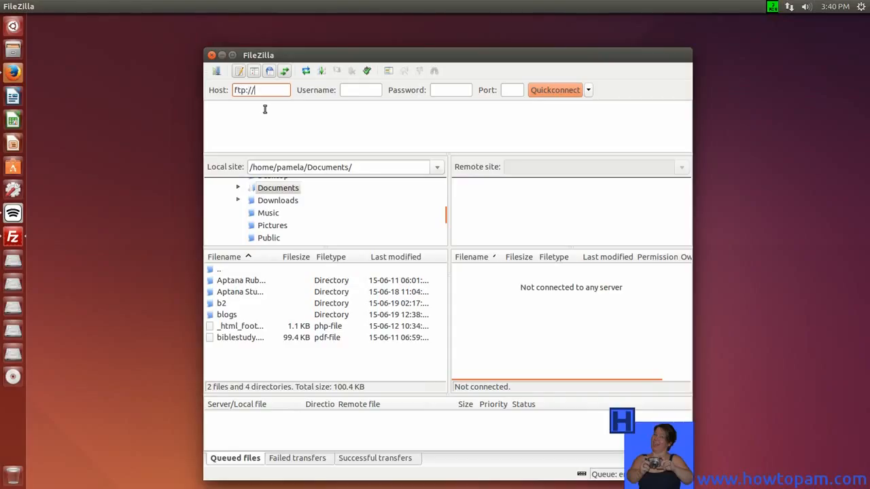
Step: Enter FTP host pam.com and the account username in FileZilla, ready for the password
{"action": "type", "text": "pam.com"}
{"action": "left_click", "coordinate": [346, 89]}
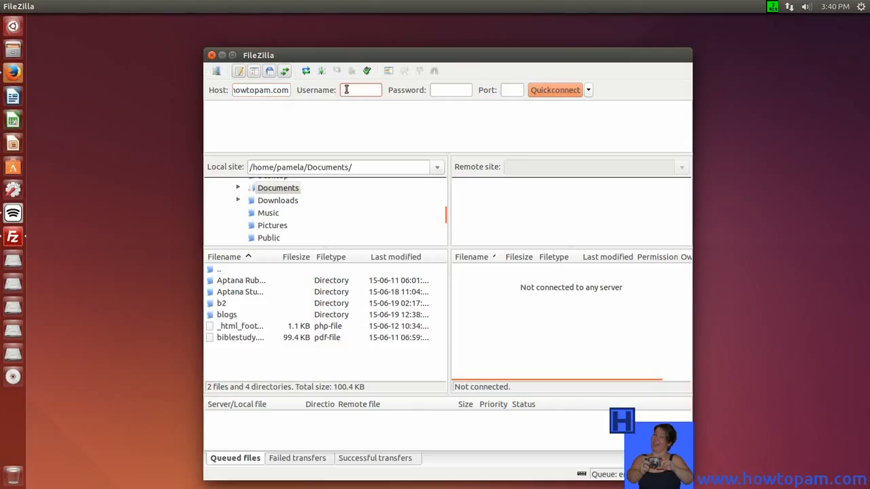
{"action": "type", "text": "howtopamcom"}
{"action": "left_click", "coordinate": [448, 88]}
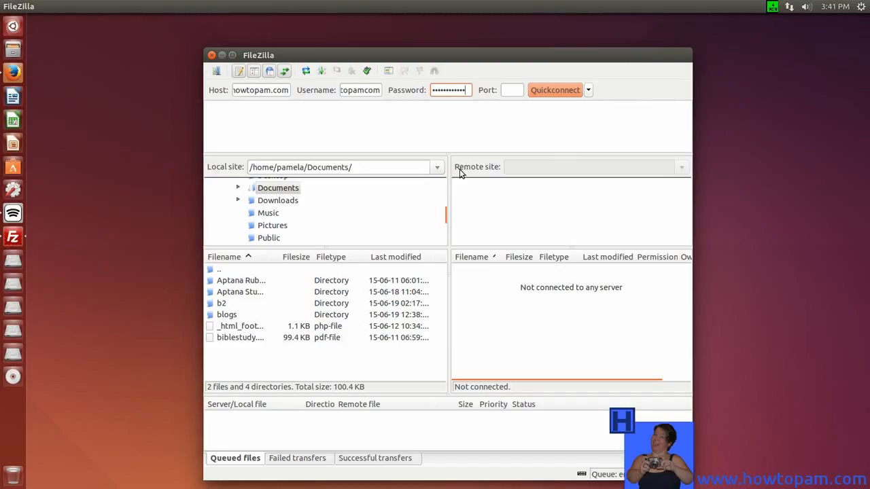
Step: Connect to the FTP server via Quickconnect, listing .Archive, public_html, stats and the .mem file
{"action": "left_click", "coordinate": [555, 89]}
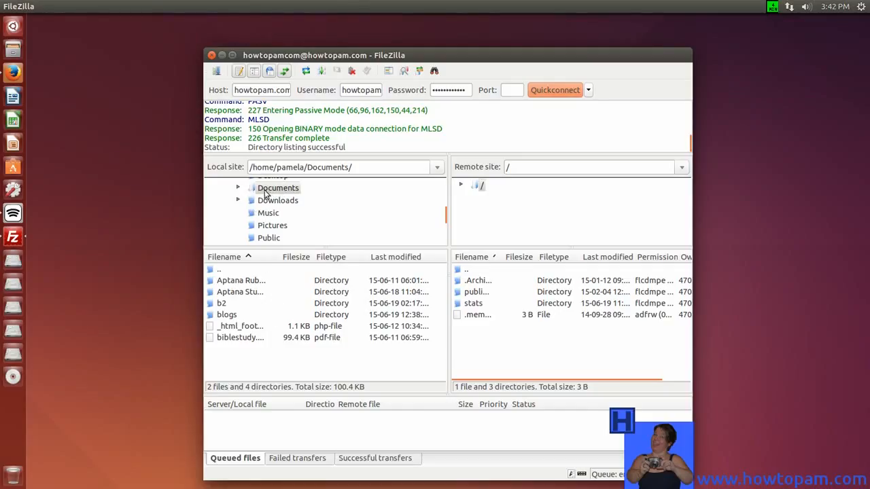
Step: Check the contents of Documents/b2 in the Files manager, then close it
{"action": "left_click", "coordinate": [13, 50]}
{"action": "double_click", "coordinate": [636, 239]}
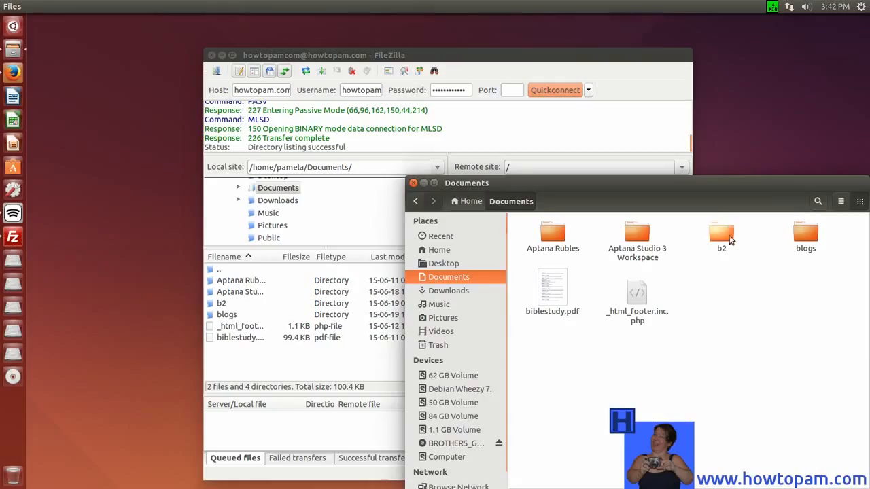
{"action": "left_click", "coordinate": [724, 239]}
{"action": "double_click", "coordinate": [725, 239]}
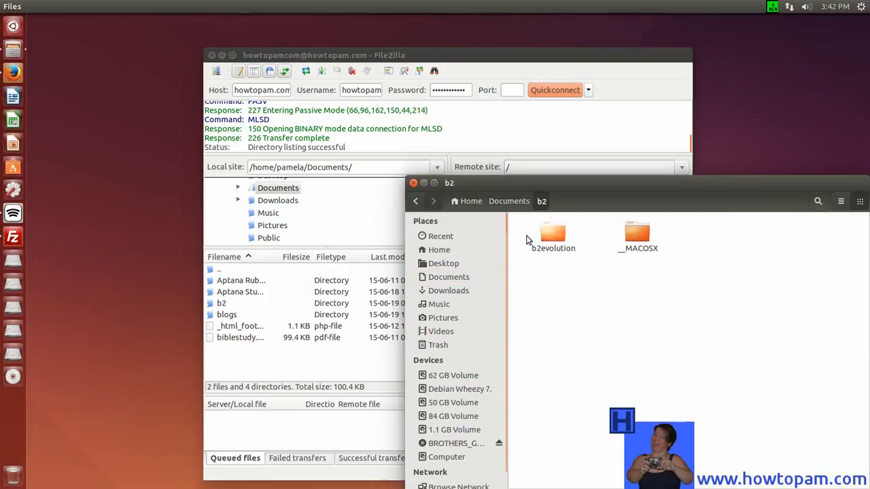
{"action": "left_click", "coordinate": [413, 183]}
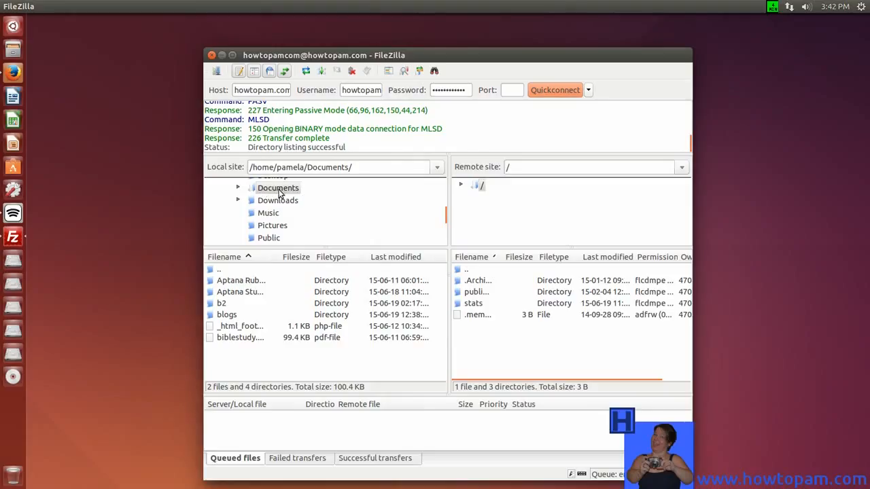
Step: Expand Documents and b2 in FileZilla's local tree to reveal __MACOSX and b2evolution
{"action": "left_click", "coordinate": [240, 190]}
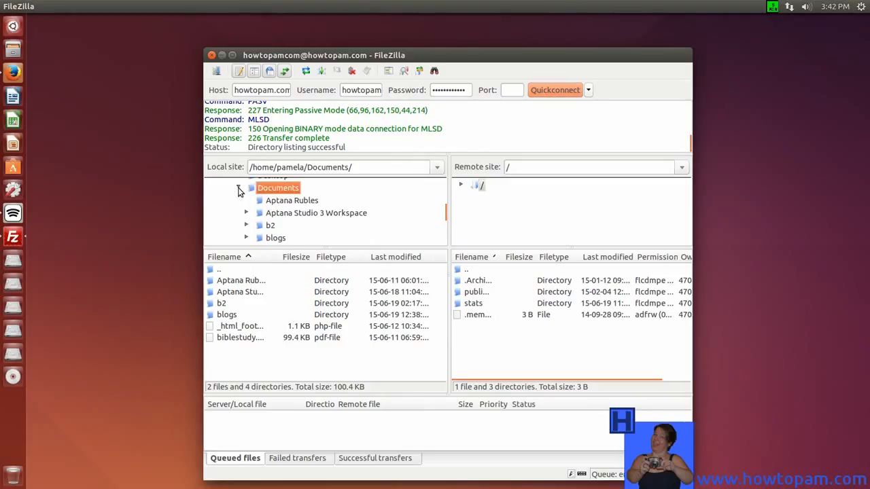
{"action": "left_click", "coordinate": [247, 226]}
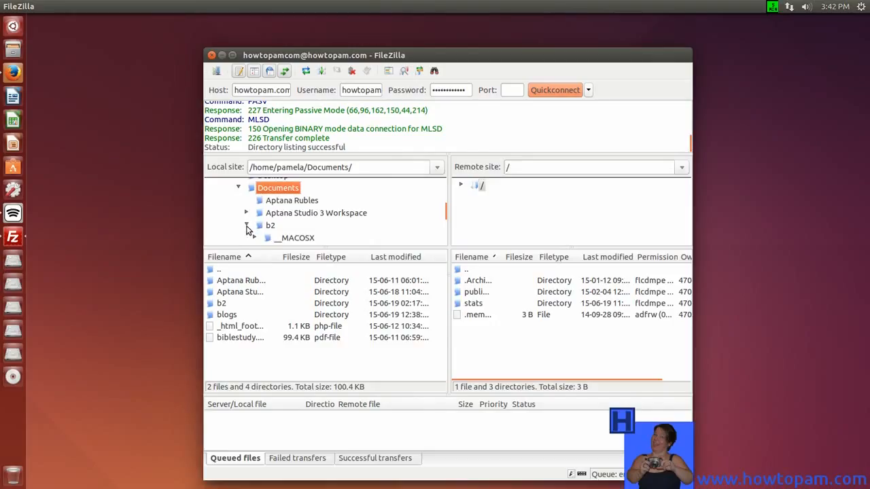
{"action": "mouse_move", "coordinate": [451, 210]}
{"action": "left_click_drag", "start_coordinate": [450, 218], "coordinate": [449, 223]}
{"action": "scroll", "coordinate": [448, 222], "scroll_direction": "up", "scroll_amount": 4}
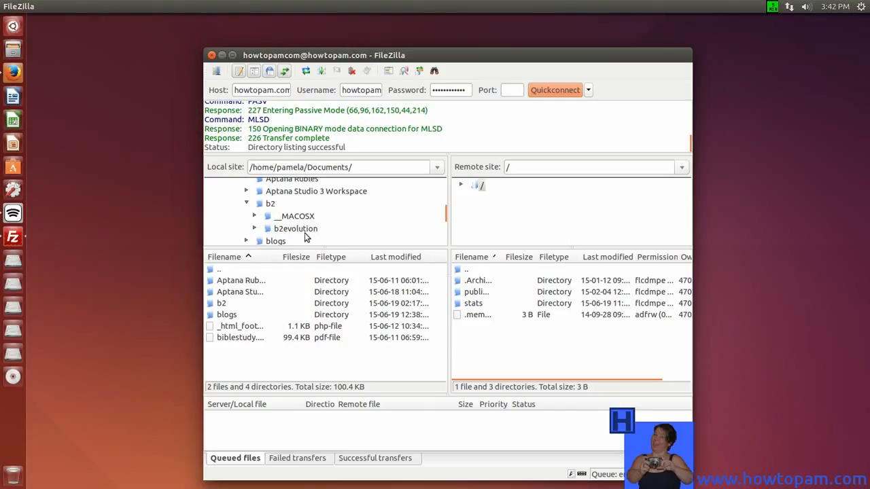
{"action": "left_click", "coordinate": [255, 230]}
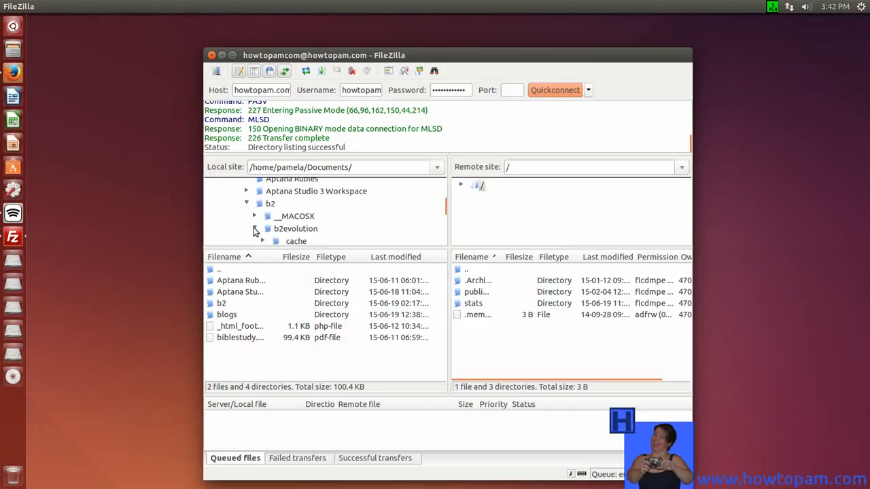
{"action": "left_click", "coordinate": [255, 229]}
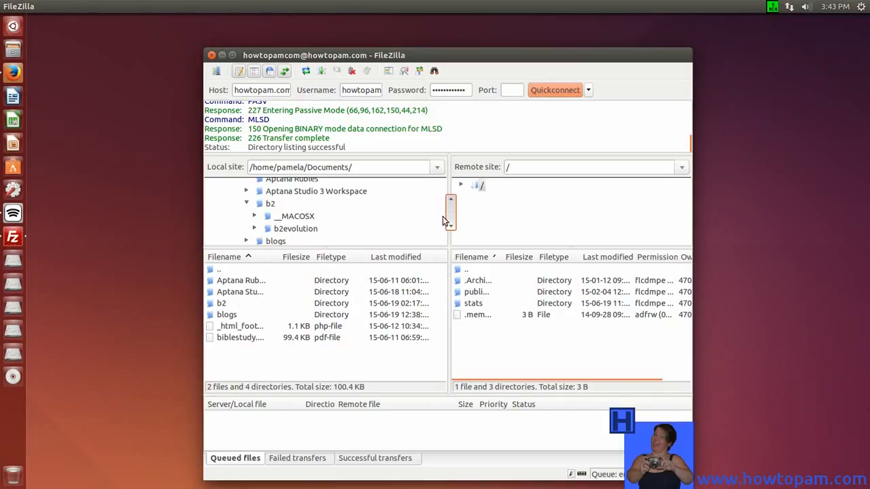
Step: Navigate the local file list into Documents/b2/b2evolution, showing its 11 files and 17 directories
{"action": "left_click", "coordinate": [214, 305]}
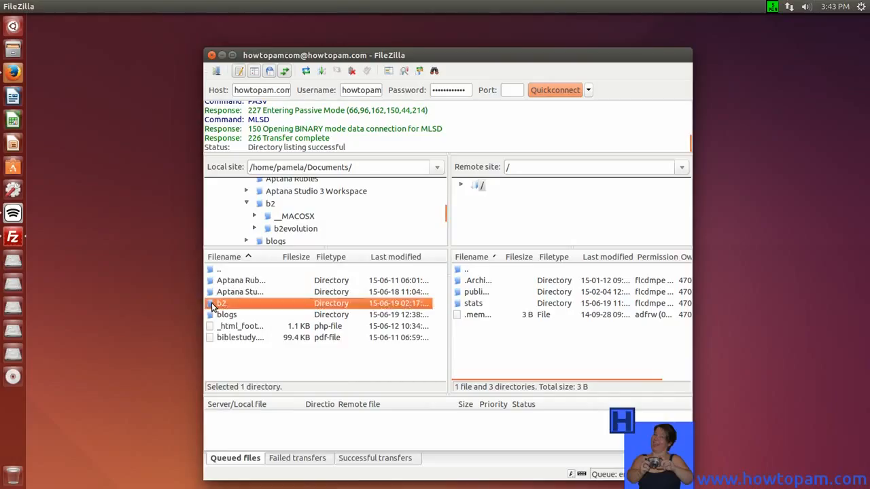
{"action": "double_click", "coordinate": [213, 305]}
{"action": "double_click", "coordinate": [210, 293]}
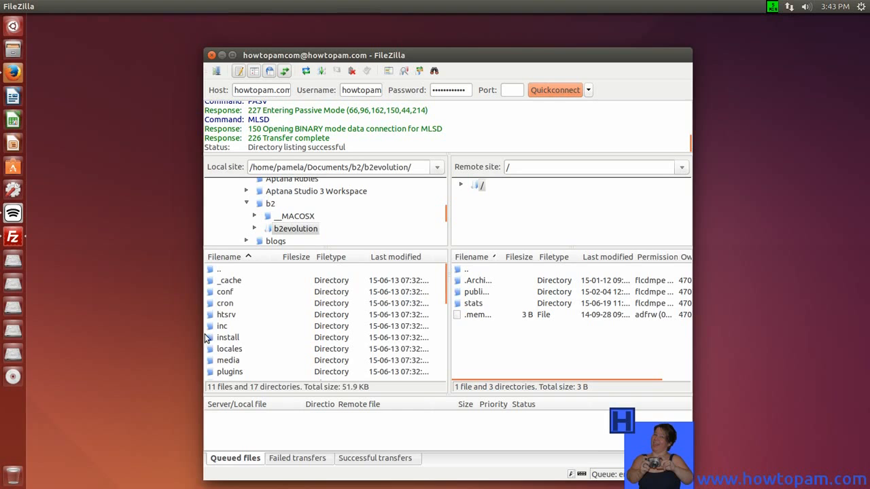
{"action": "left_click_drag", "start_coordinate": [448, 291], "coordinate": [442, 317]}
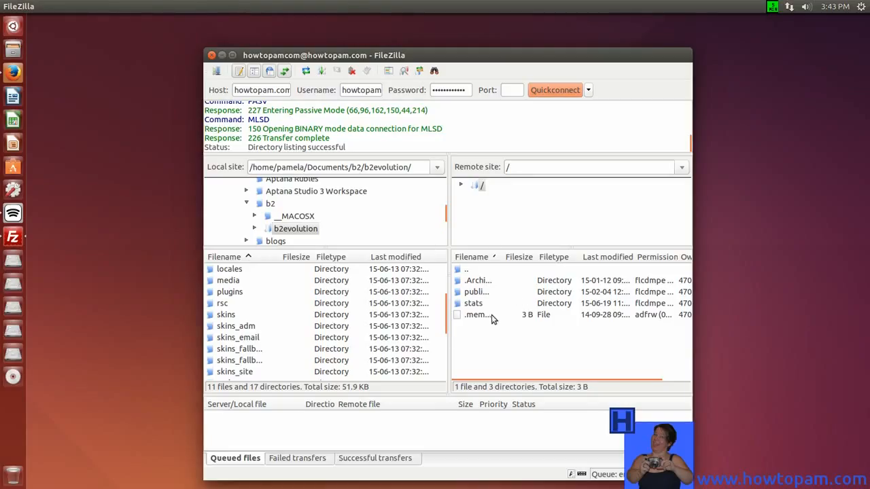
Step: Expand the remote root and open public_html, then switch to the Domain.com FileManager in Firefox
{"action": "left_click", "coordinate": [462, 186]}
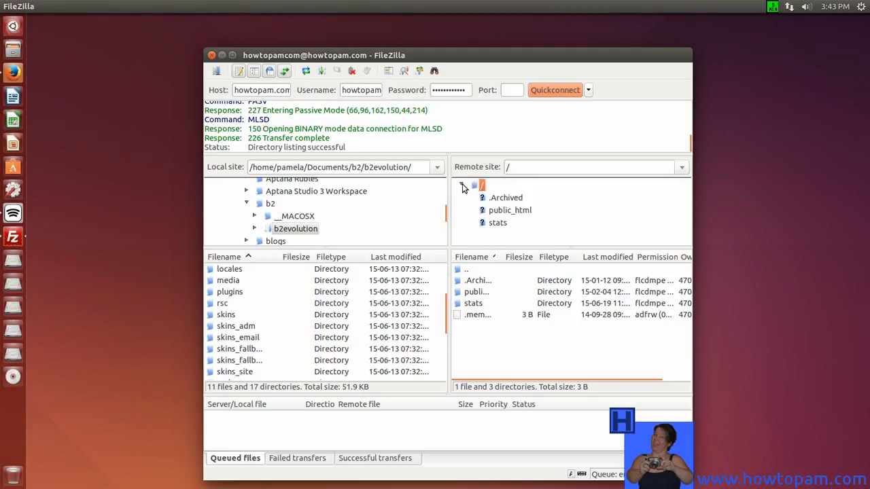
{"action": "left_click", "coordinate": [493, 212]}
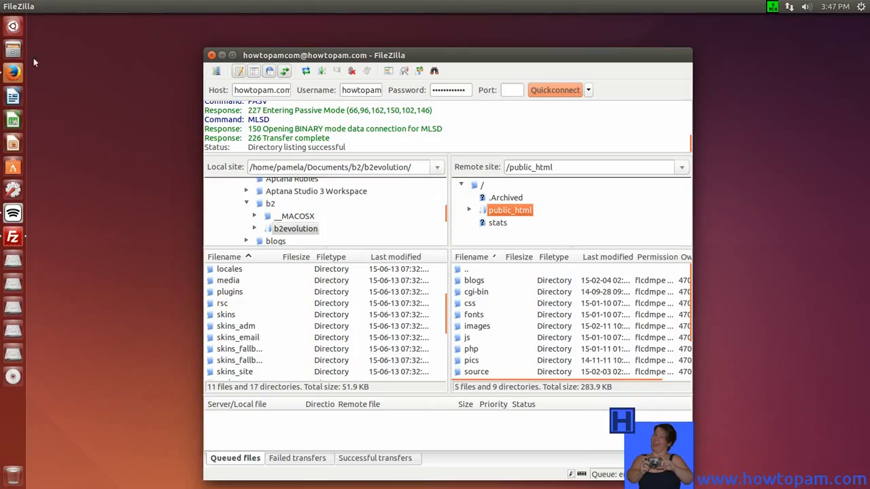
{"action": "left_click", "coordinate": [14, 72]}
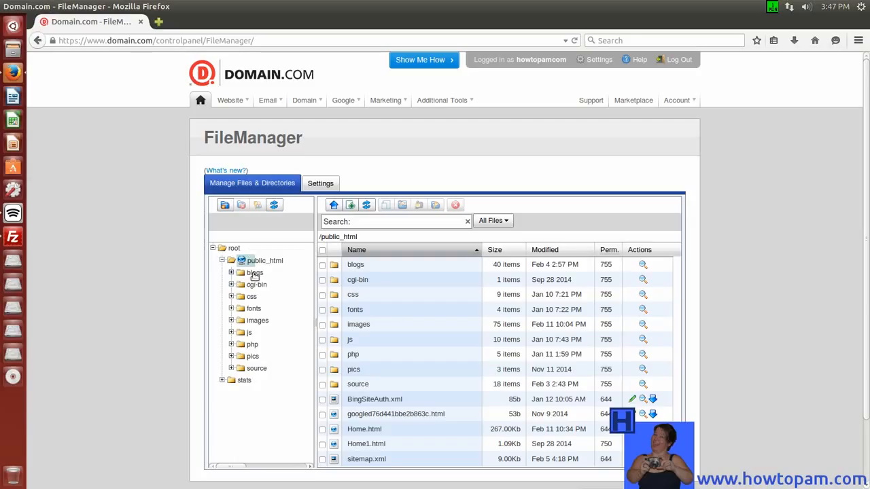
Step: Create a new directory named 'b2' inside public_html
{"action": "left_click", "coordinate": [224, 205]}
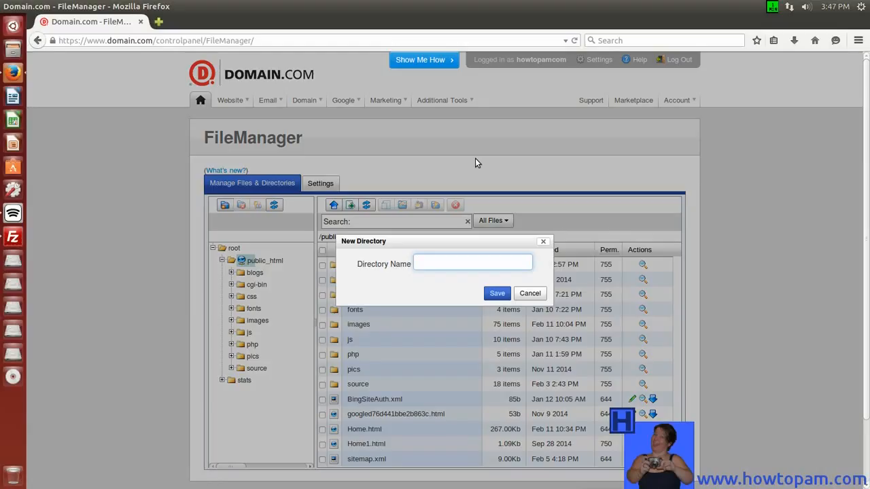
{"action": "type", "text": "b2"}
{"action": "left_click", "coordinate": [497, 293]}
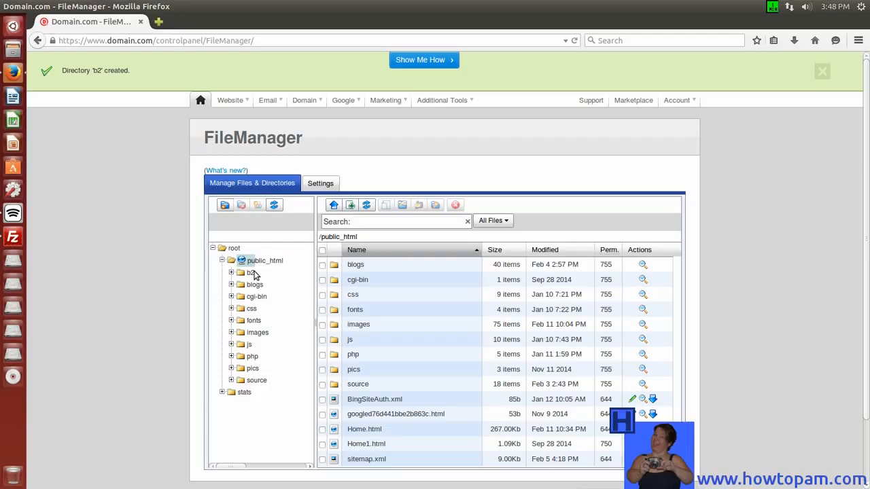
Step: Refresh public_html so the empty b2 folder (0 items, 755) is listed, then minimise Firefox
{"action": "left_click", "coordinate": [231, 273]}
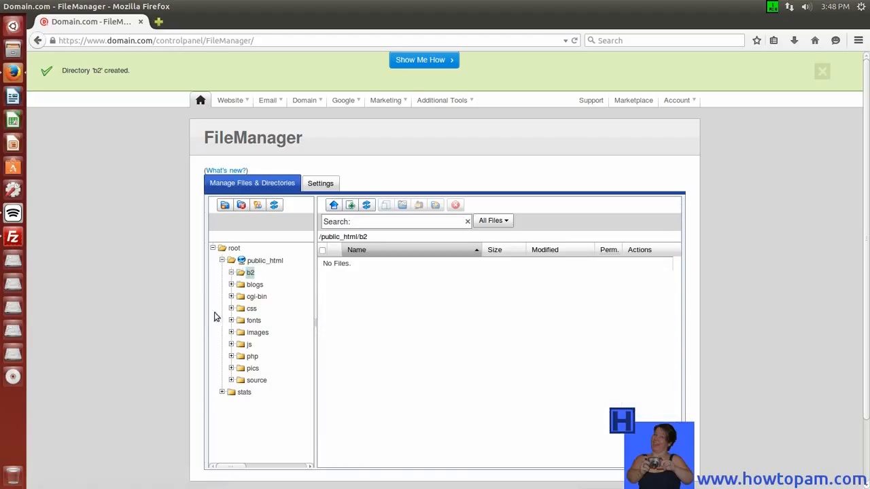
{"action": "left_click", "coordinate": [232, 274]}
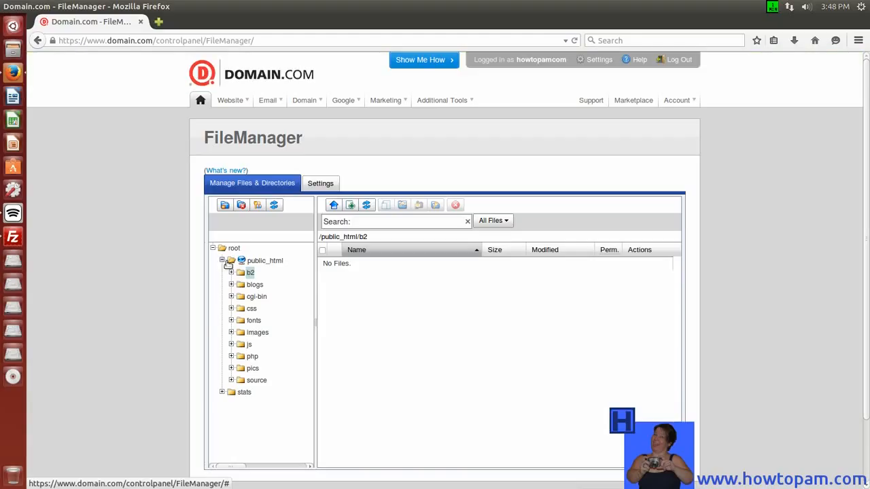
{"action": "left_click", "coordinate": [222, 262]}
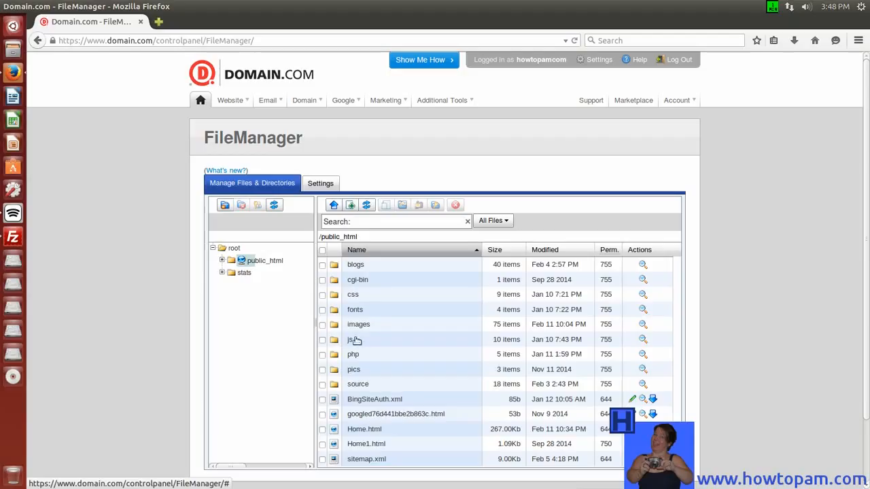
{"action": "left_click", "coordinate": [222, 261]}
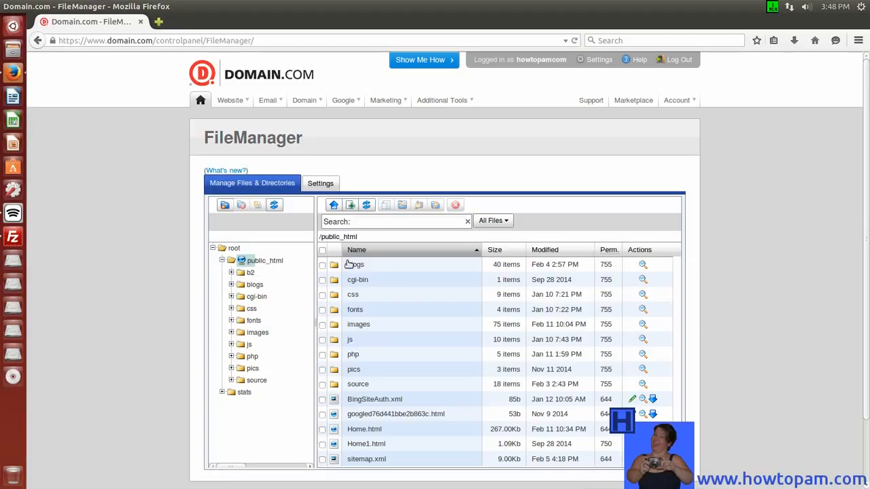
{"action": "left_click", "coordinate": [367, 205]}
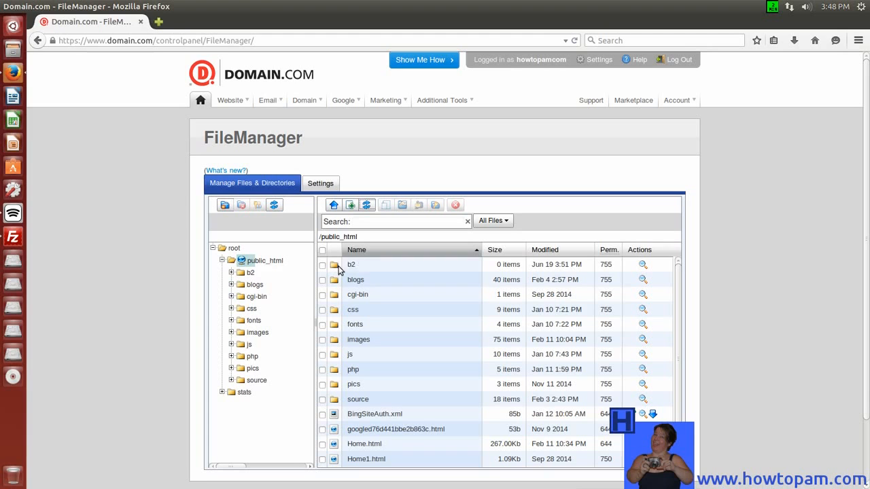
{"action": "mouse_move", "coordinate": [95, 15]}
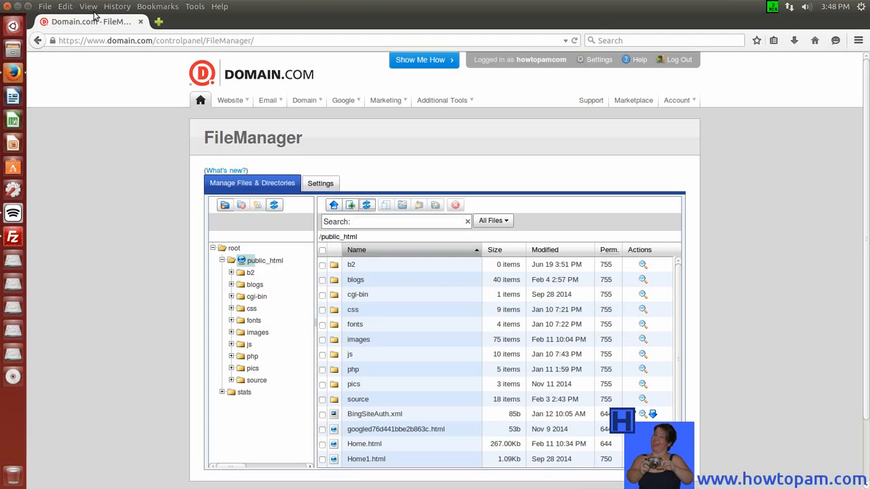
{"action": "left_click", "coordinate": [18, 7]}
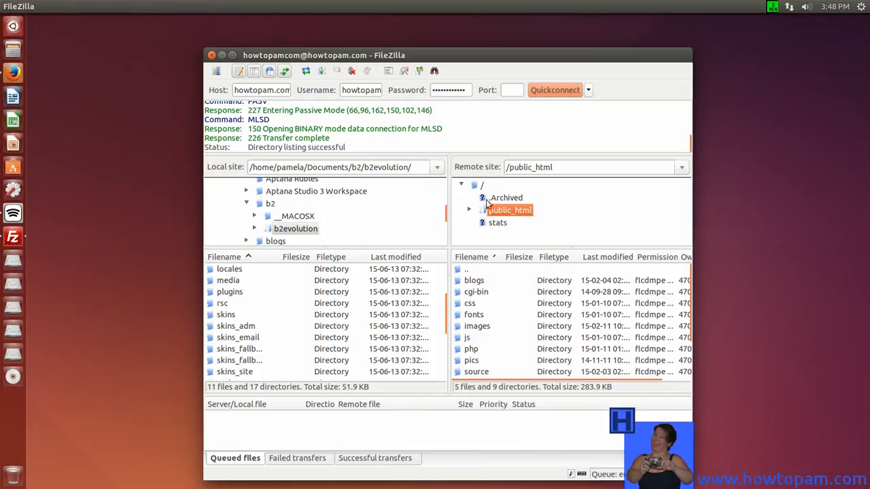
Step: Reload FileZilla's remote listing so /public_html shows b2, then open Files at Home
{"action": "left_click", "coordinate": [460, 186]}
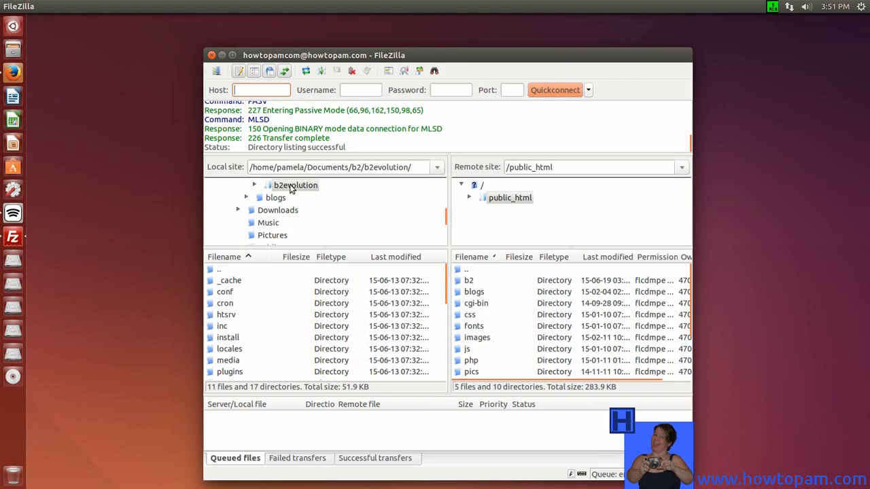
{"action": "left_click", "coordinate": [19, 46]}
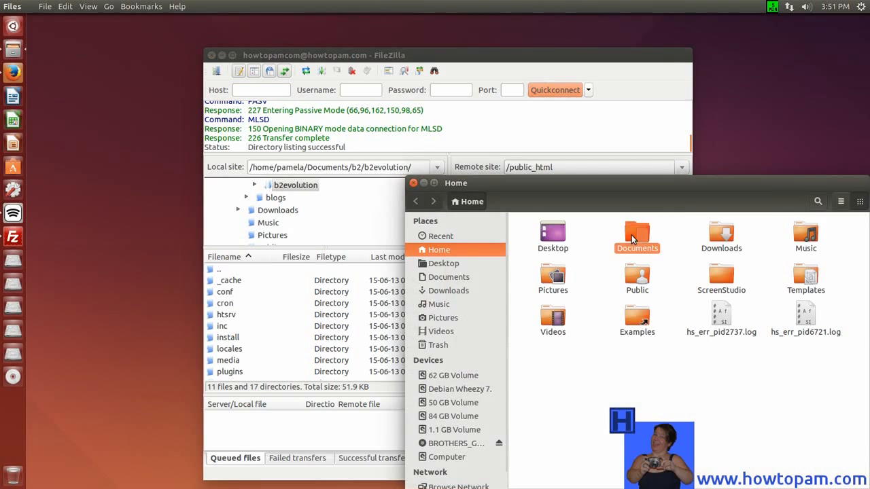
Step: Browse Documents/b2/b2evolution in Files to review the upload contents, then close the window
{"action": "double_click", "coordinate": [631, 235]}
{"action": "left_click", "coordinate": [713, 233]}
{"action": "double_click", "coordinate": [713, 229]}
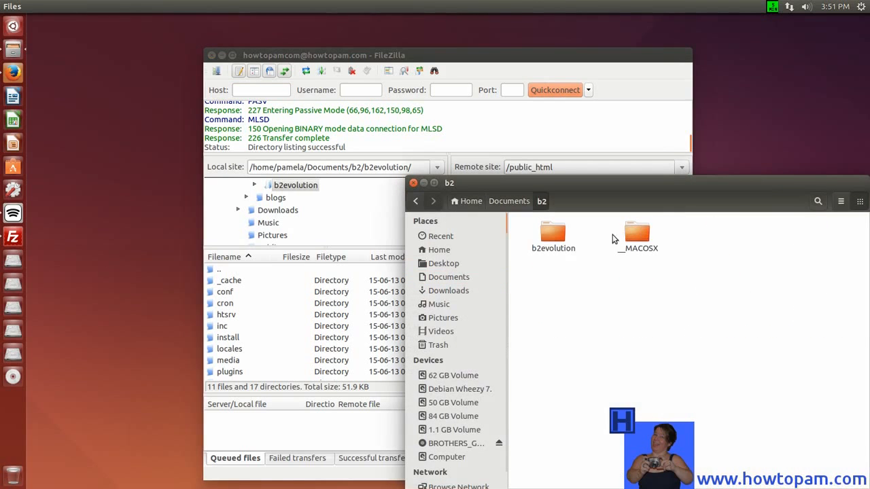
{"action": "double_click", "coordinate": [559, 237]}
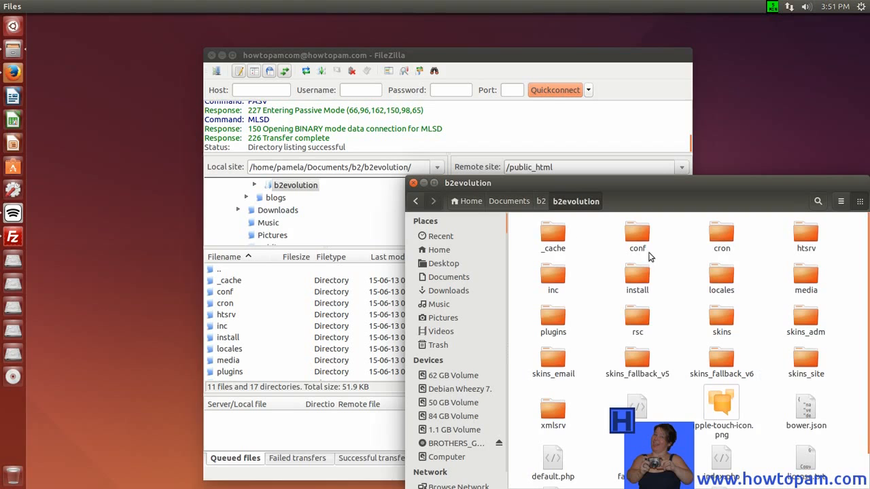
{"action": "left_click", "coordinate": [414, 184]}
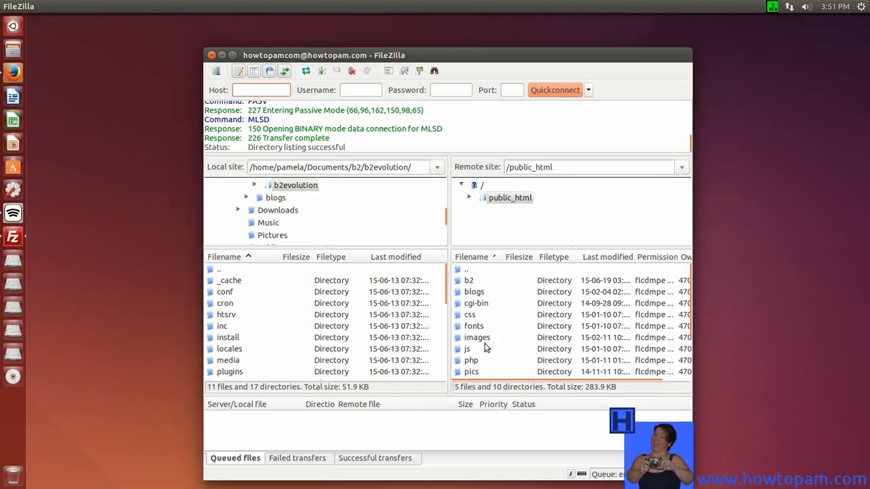
Step: Open remote b2 and select local folders _cache, conf, cron, htsrv, inc, install, locales, media, plugins
{"action": "double_click", "coordinate": [463, 283]}
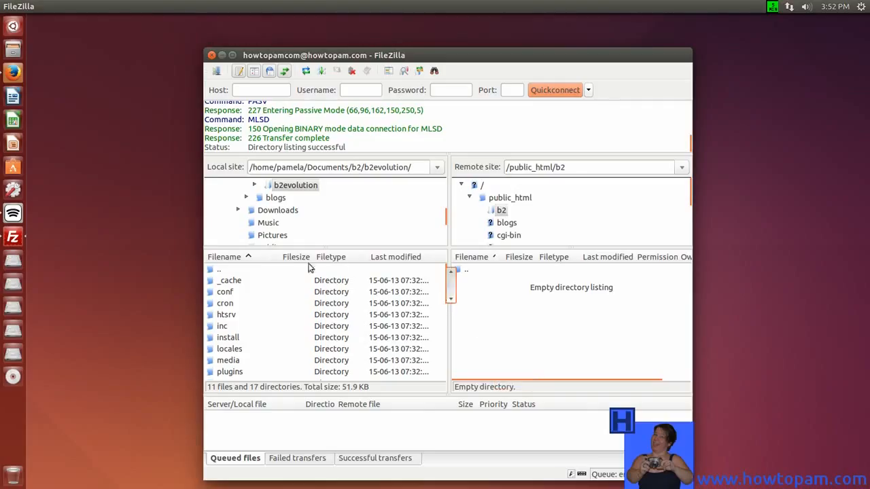
{"action": "left_click_drag", "start_coordinate": [446, 297], "coordinate": [456, 275]}
{"action": "left_click", "coordinate": [228, 281]}
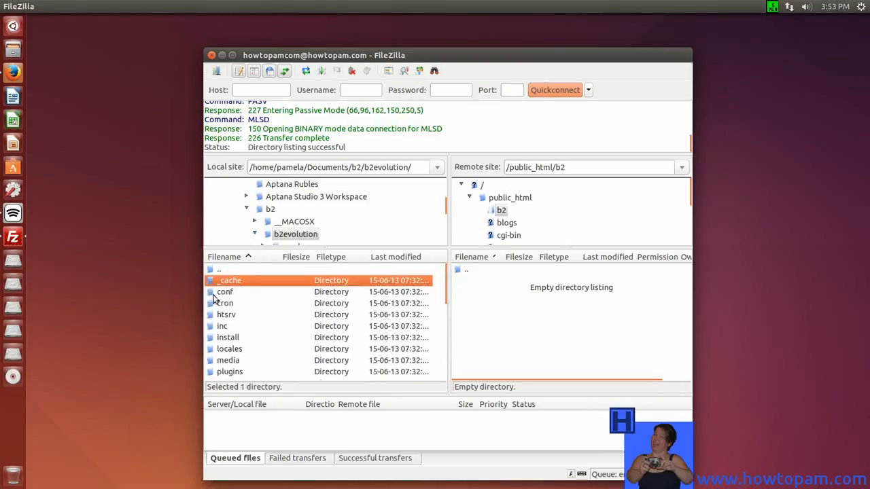
{"action": "left_click", "coordinate": [224, 294], "text": "ctrl"}
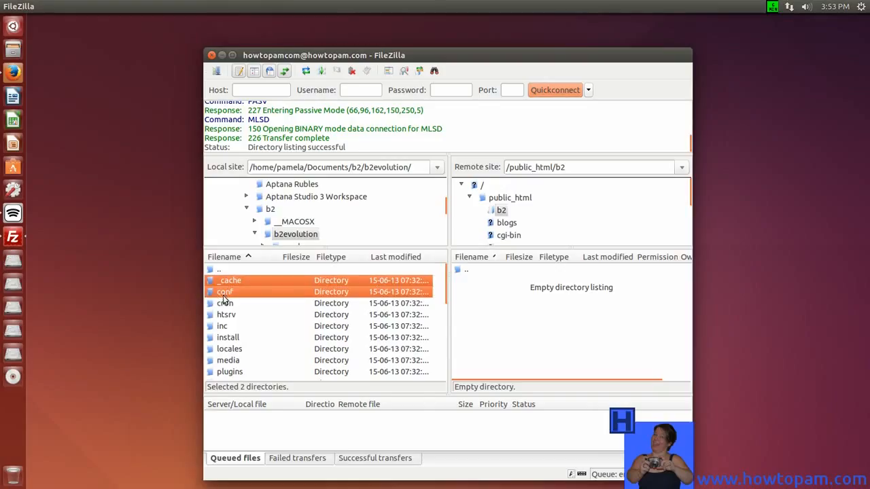
{"action": "left_click", "coordinate": [225, 303], "text": "ctrl"}
{"action": "left_click", "coordinate": [225, 315], "text": "ctrl"}
{"action": "left_click", "coordinate": [227, 327], "text": "ctrl"}
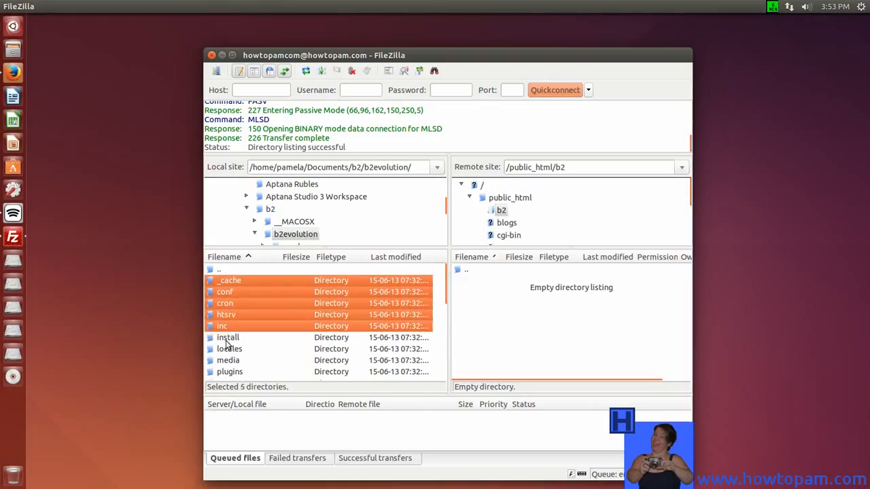
{"action": "left_click", "coordinate": [228, 338], "text": "ctrl"}
{"action": "left_click", "coordinate": [230, 350], "text": "ctrl"}
{"action": "left_click", "coordinate": [231, 361], "text": "ctrl"}
{"action": "left_click", "coordinate": [230, 373], "text": "ctrl"}
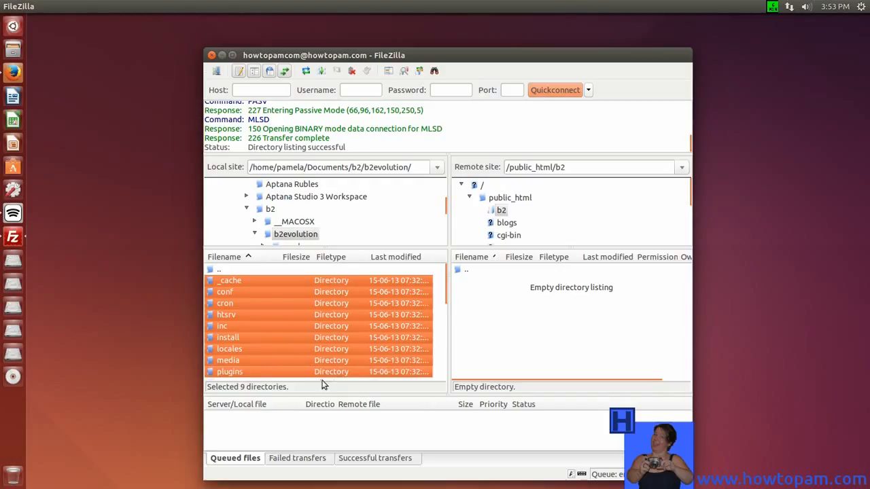
Step: Add rsc, skins, skins_adm, skins_email, skins_fallback_v5, skins_fallback_v6, skins_site and xmlsrv to the selection
{"action": "scroll", "coordinate": [453, 317], "scroll_direction": "down", "scroll_amount": 2}
{"action": "scroll", "coordinate": [453, 316], "scroll_direction": "down", "scroll_amount": 2}
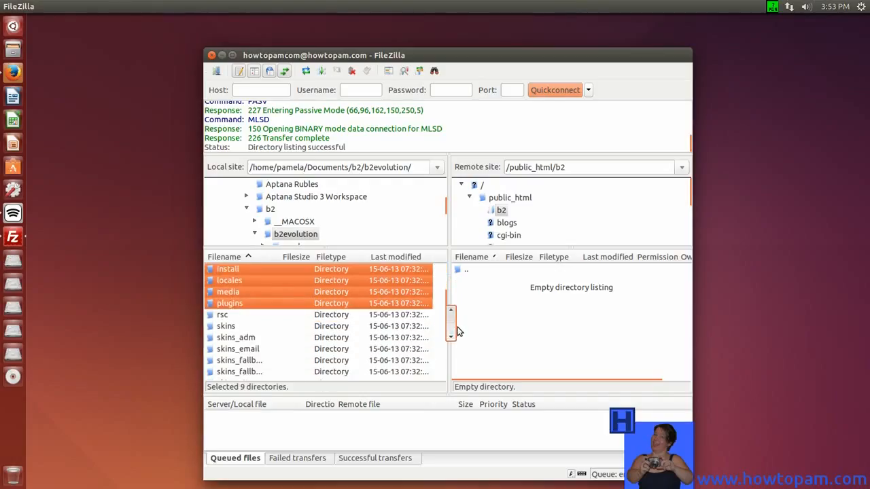
{"action": "left_click", "coordinate": [224, 315], "text": "ctrl"}
{"action": "left_click", "coordinate": [228, 326], "text": "ctrl"}
{"action": "left_click", "coordinate": [230, 338], "text": "ctrl"}
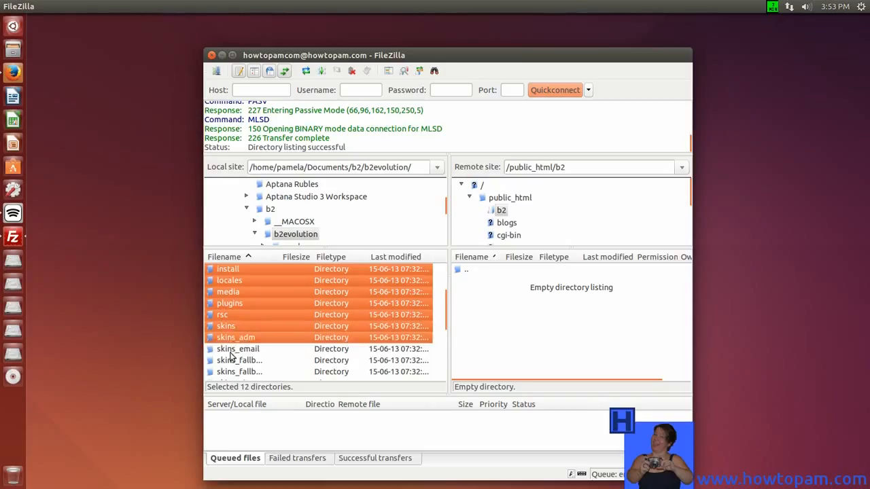
{"action": "left_click", "coordinate": [232, 350], "text": "ctrl"}
{"action": "left_click", "coordinate": [231, 361], "text": "ctrl"}
{"action": "left_click", "coordinate": [234, 373], "text": "ctrl"}
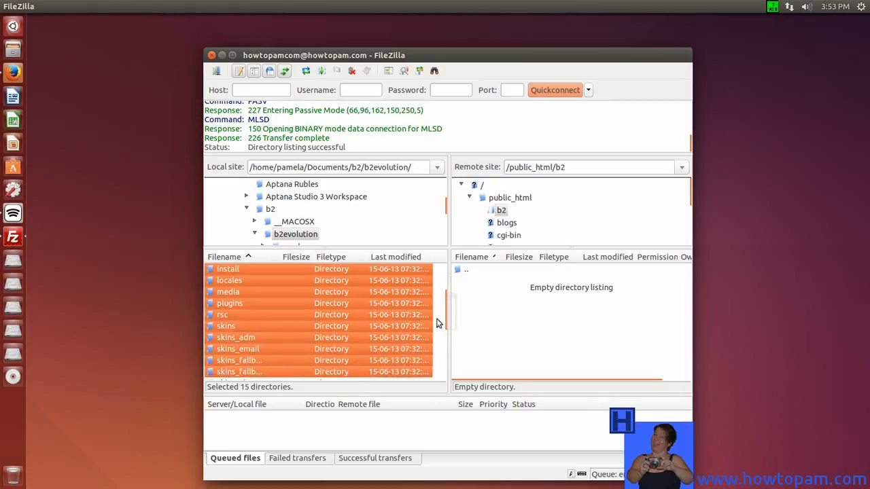
{"action": "scroll", "coordinate": [451, 324], "scroll_direction": "down", "scroll_amount": 2}
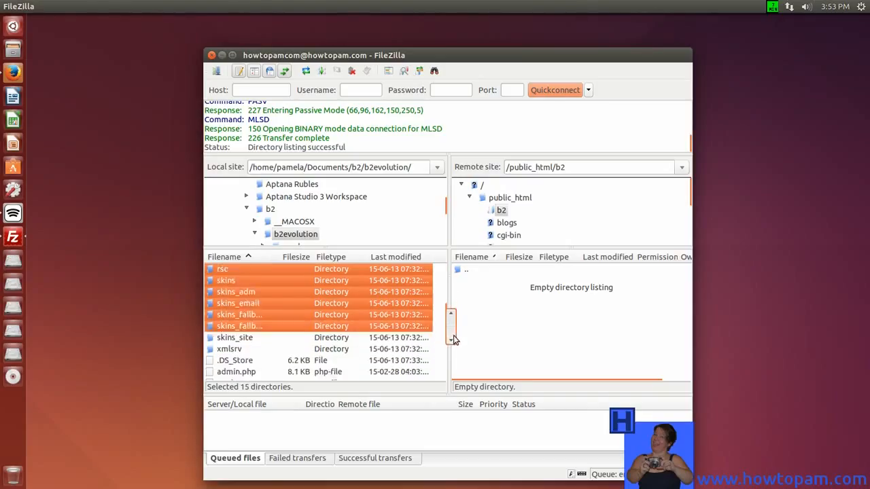
{"action": "scroll", "coordinate": [454, 340], "scroll_direction": "down", "scroll_amount": 2}
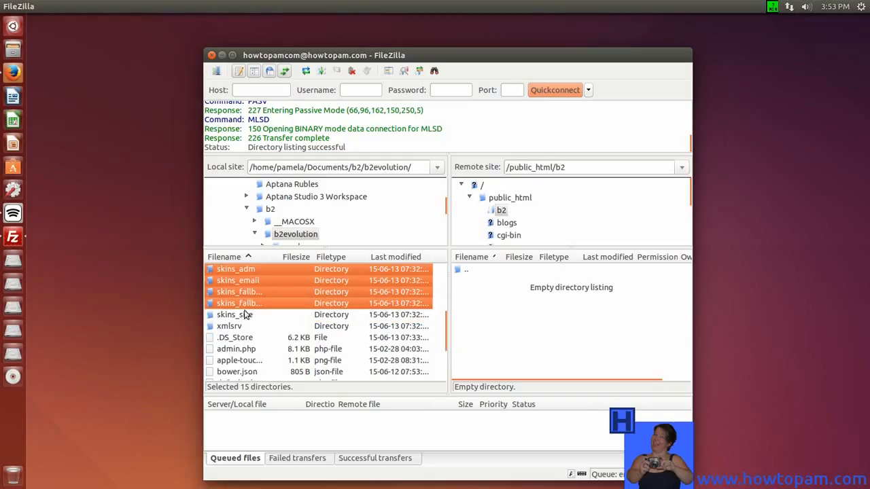
{"action": "left_click", "coordinate": [239, 313], "text": "ctrl"}
{"action": "left_click", "coordinate": [235, 326], "text": "ctrl"}
Step: Add the ten files (.DS_Store through sample htaccess) and drag everything into remote b2, queuing 1904 files
{"action": "left_click", "coordinate": [236, 338], "text": "ctrl"}
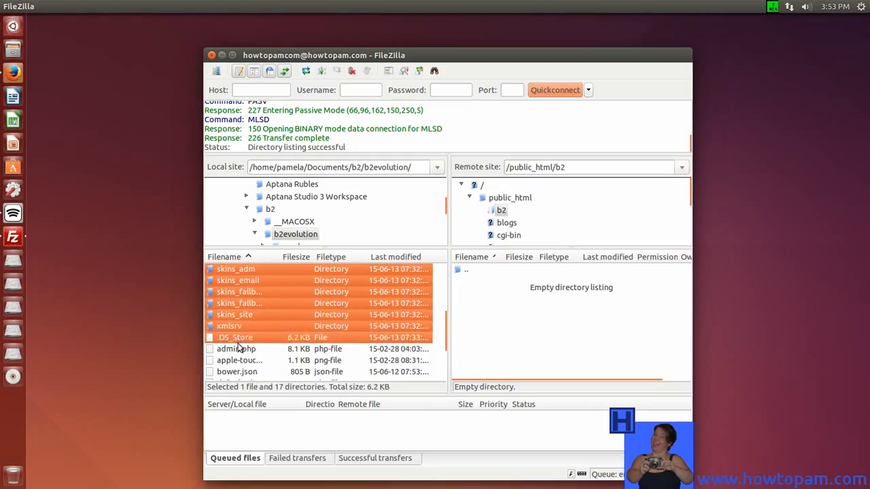
{"action": "left_click", "coordinate": [240, 348], "text": "ctrl"}
{"action": "left_click", "coordinate": [239, 360], "text": "ctrl"}
{"action": "left_click", "coordinate": [240, 372], "text": "ctrl"}
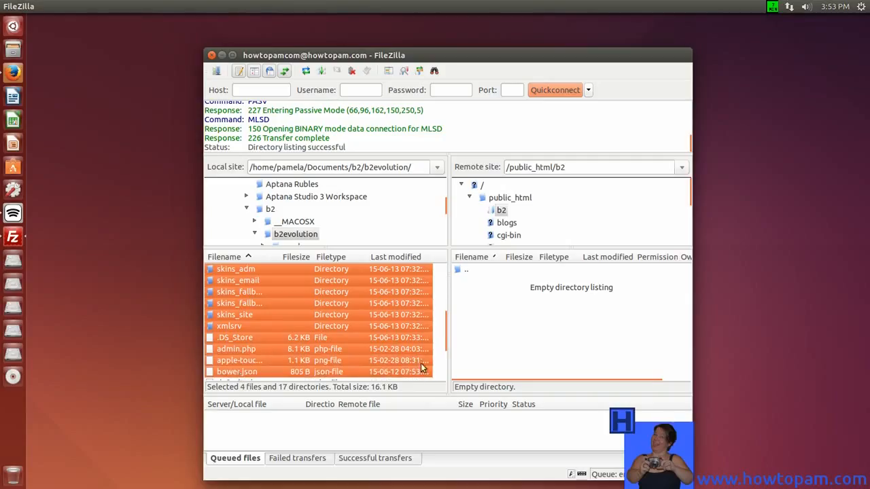
{"action": "scroll", "coordinate": [454, 353], "scroll_direction": "down", "scroll_amount": 3}
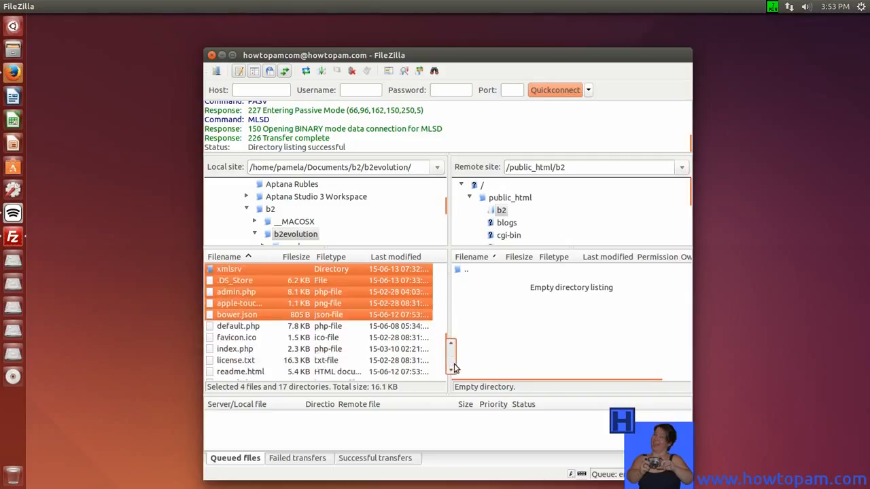
{"action": "scroll", "coordinate": [454, 367], "scroll_direction": "down", "scroll_amount": 1}
{"action": "left_click", "coordinate": [224, 314], "text": "ctrl"}
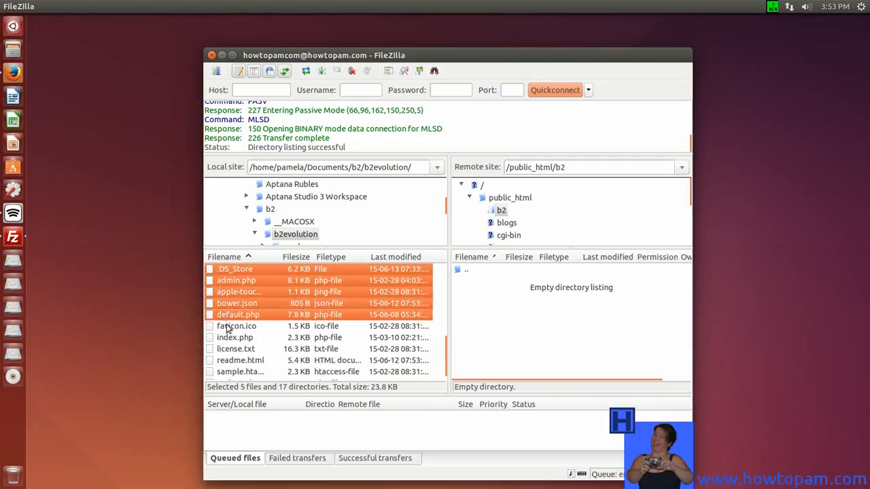
{"action": "left_click", "coordinate": [227, 327], "text": "ctrl"}
{"action": "left_click", "coordinate": [232, 338], "text": "ctrl"}
{"action": "left_click", "coordinate": [235, 350], "text": "ctrl"}
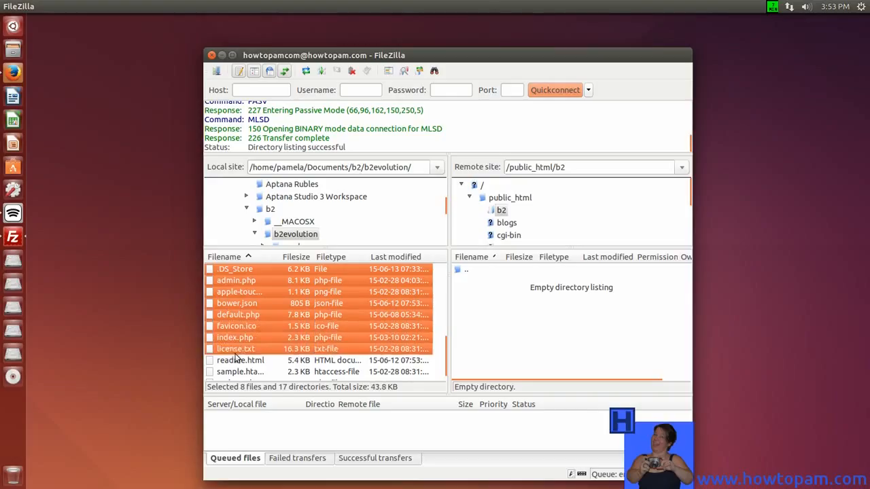
{"action": "left_click", "coordinate": [238, 361], "text": "ctrl"}
{"action": "left_click", "coordinate": [242, 371], "text": "ctrl"}
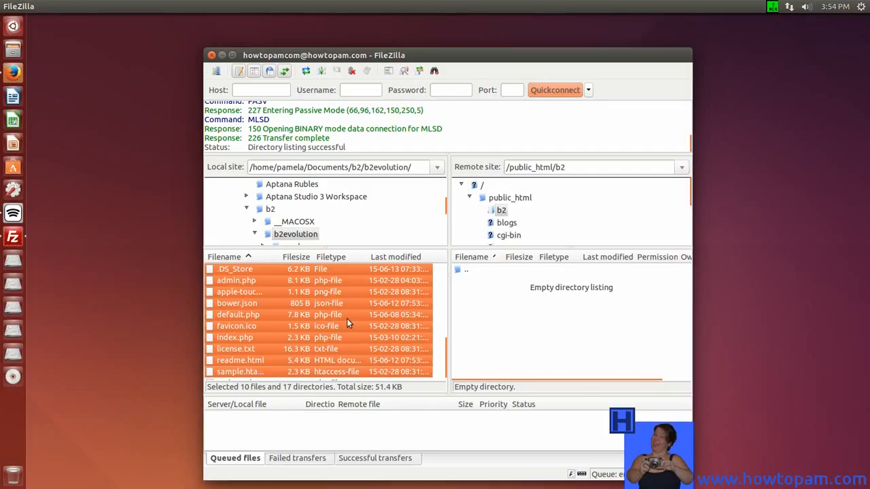
{"action": "left_click_drag", "start_coordinate": [346, 318], "coordinate": [591, 319]}
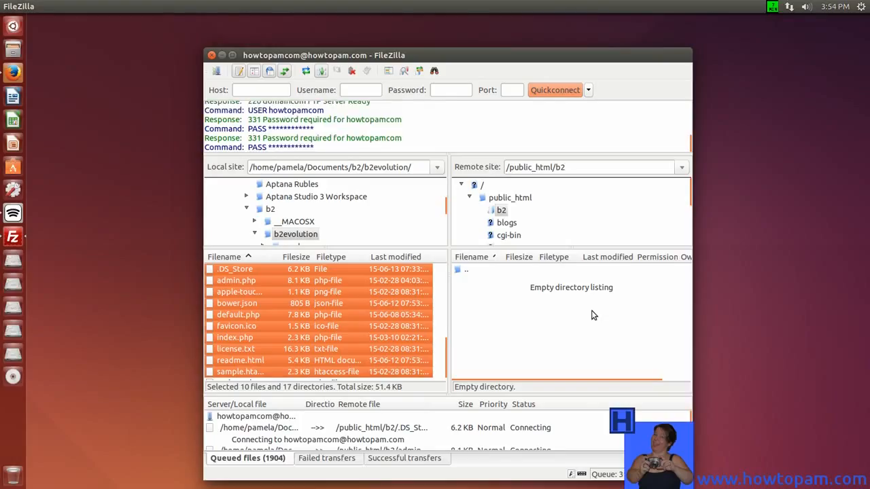
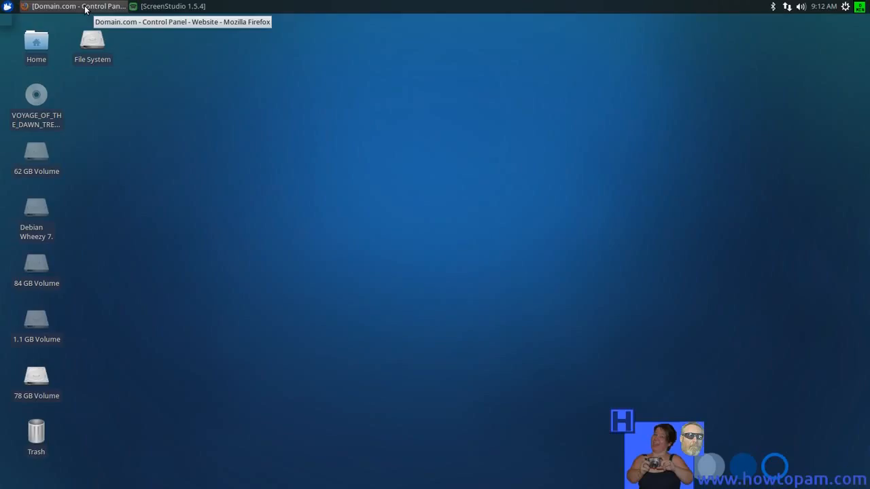
Step: Return to the Domain.com control panel and open the website's FileManager
{"action": "left_click", "coordinate": [80, 6]}
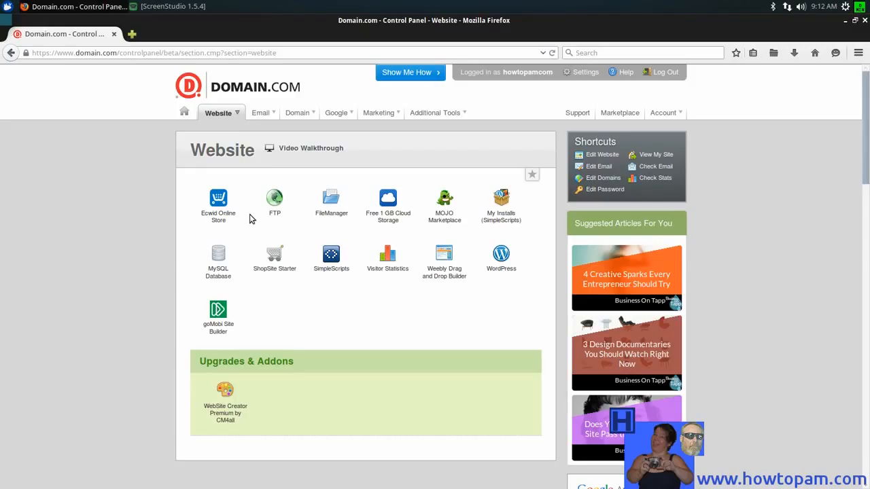
{"action": "mouse_move", "coordinate": [220, 114]}
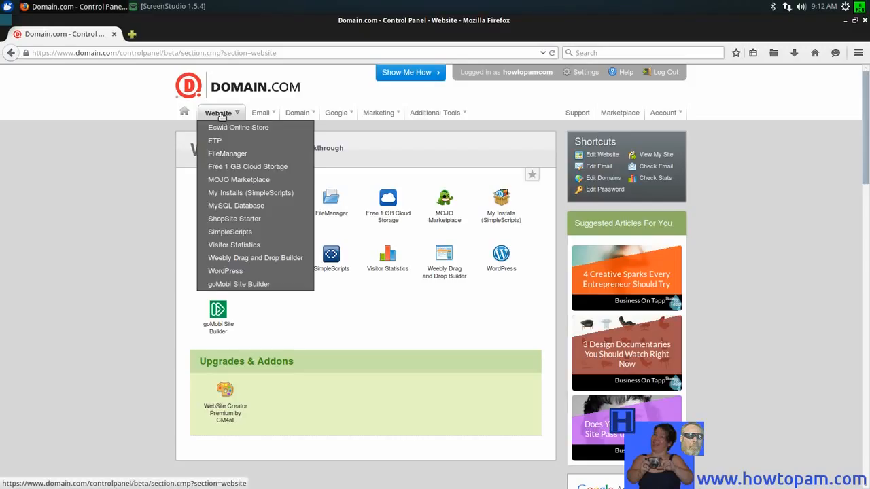
{"action": "left_click", "coordinate": [221, 155]}
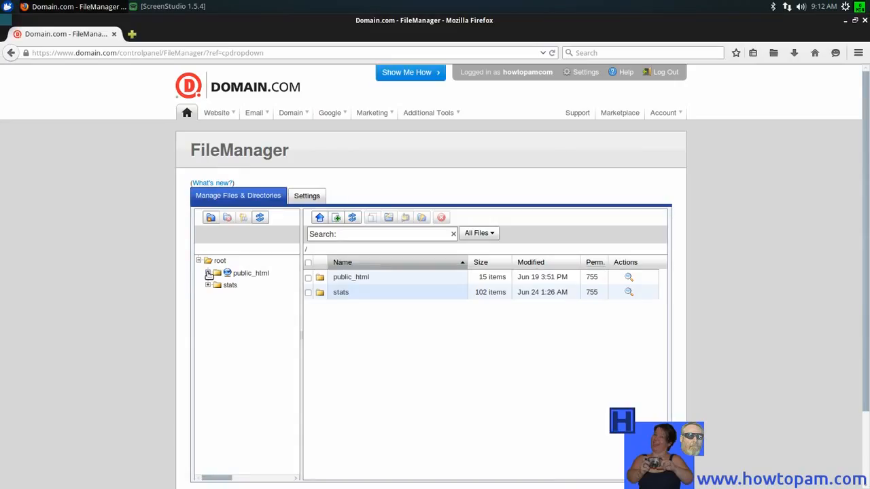
Step: Expand public_html and b2 in FileManager, then open the install folder
{"action": "left_click", "coordinate": [208, 274]}
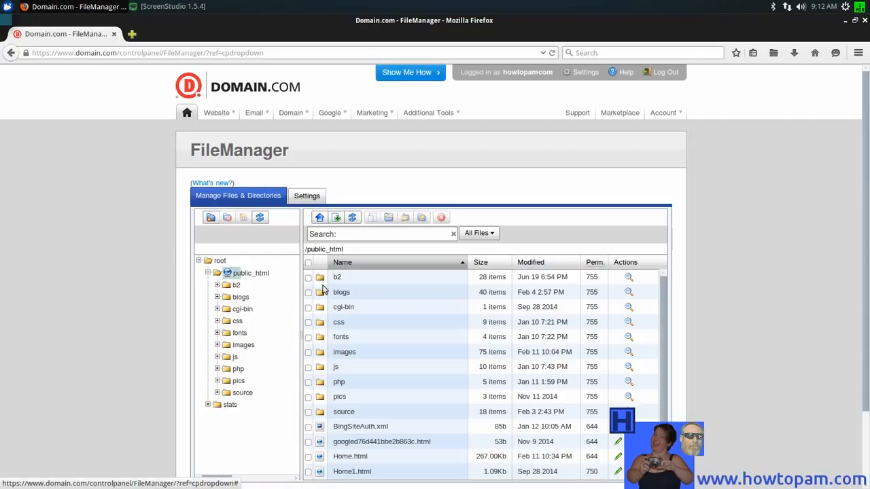
{"action": "left_click", "coordinate": [218, 287]}
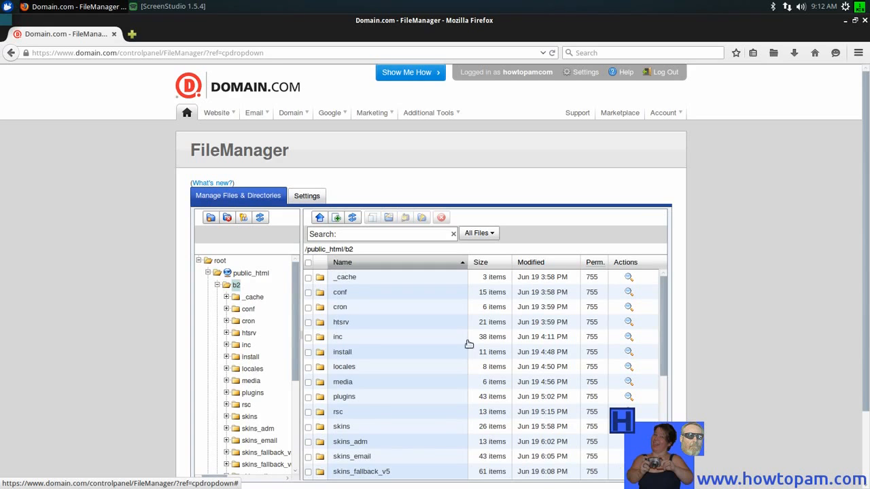
{"action": "left_click_drag", "start_coordinate": [663, 317], "coordinate": [671, 333]}
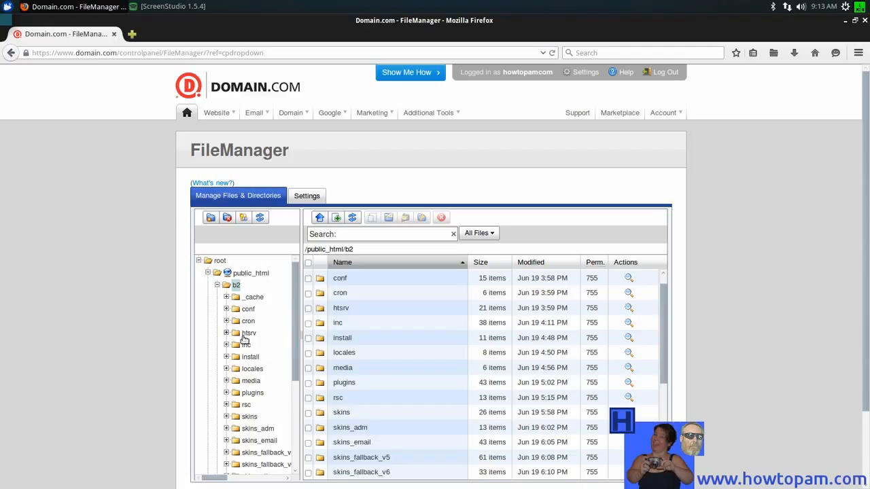
{"action": "left_click", "coordinate": [228, 360]}
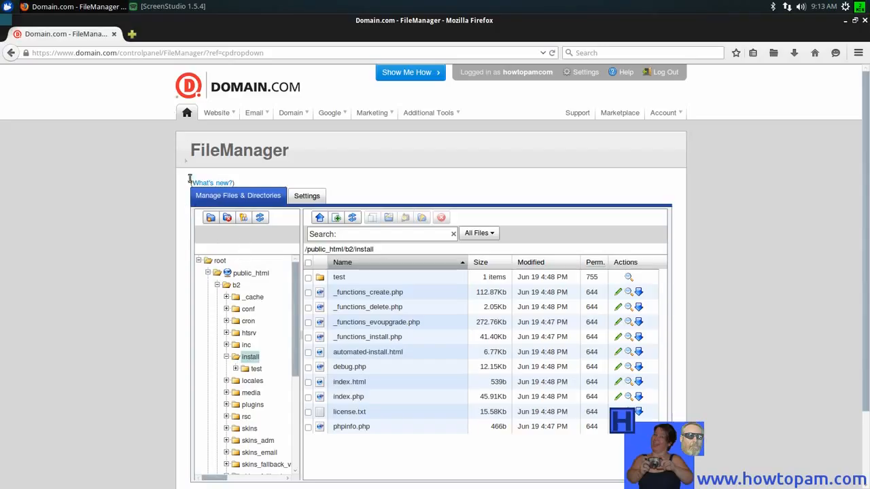
{"action": "left_click", "coordinate": [134, 34]}
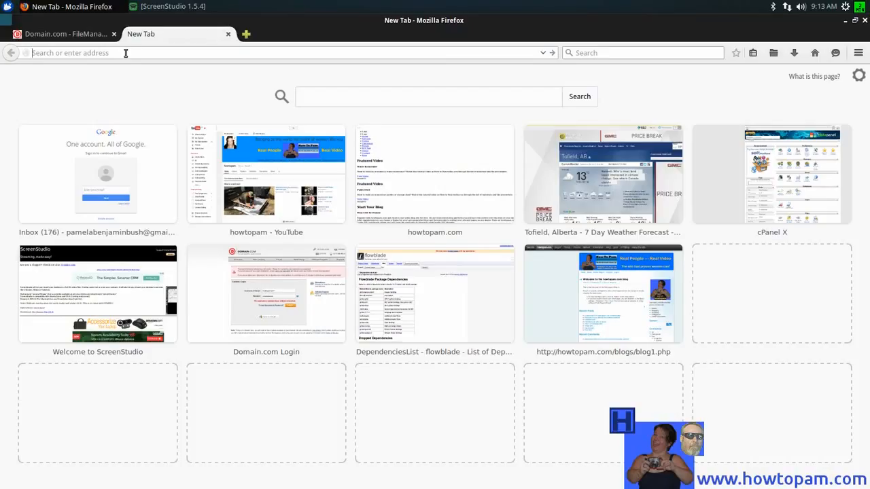
{"action": "type", "text": "http://"}
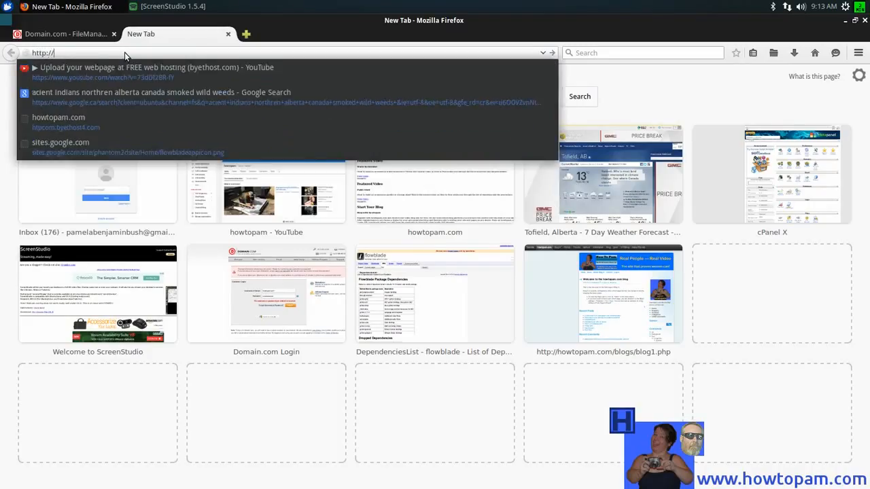
{"action": "type", "text": "howtopam."}
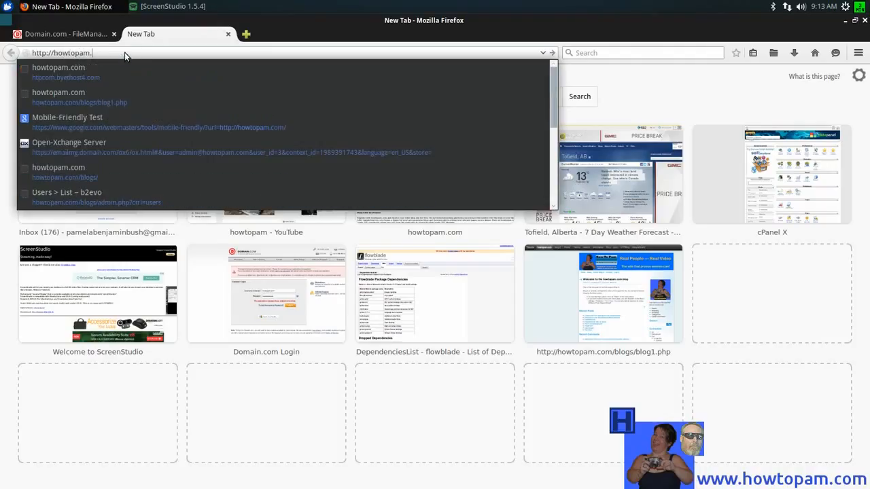
{"action": "type", "text": "com/b"}
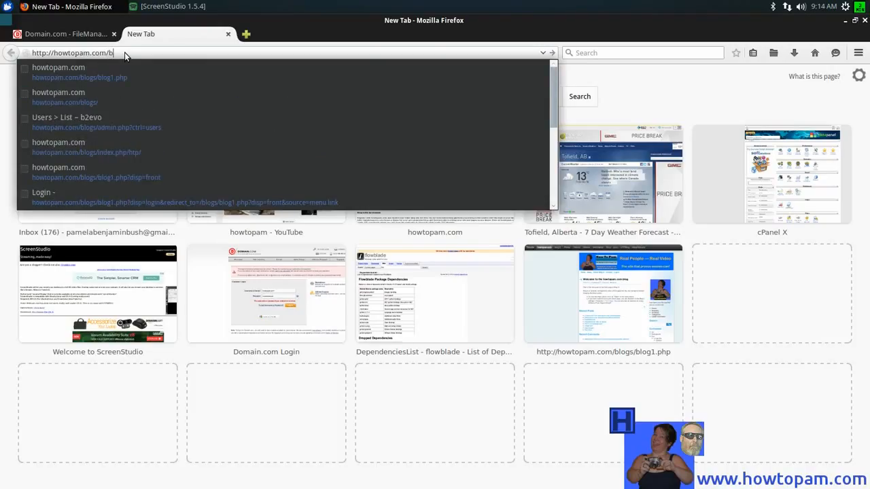
{"action": "type", "text": "2"}
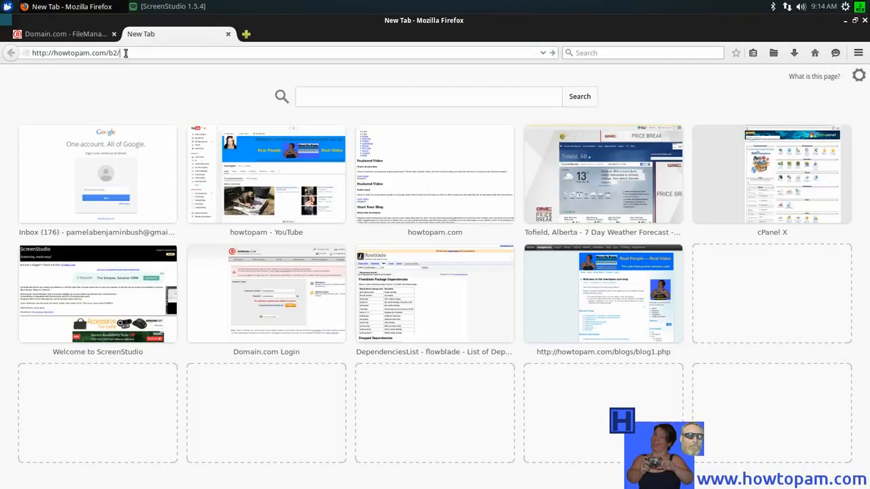
{"action": "type", "text": "/install/i"}
{"action": "type", "text": "ndex.php"}
{"action": "key", "text": "Return"}
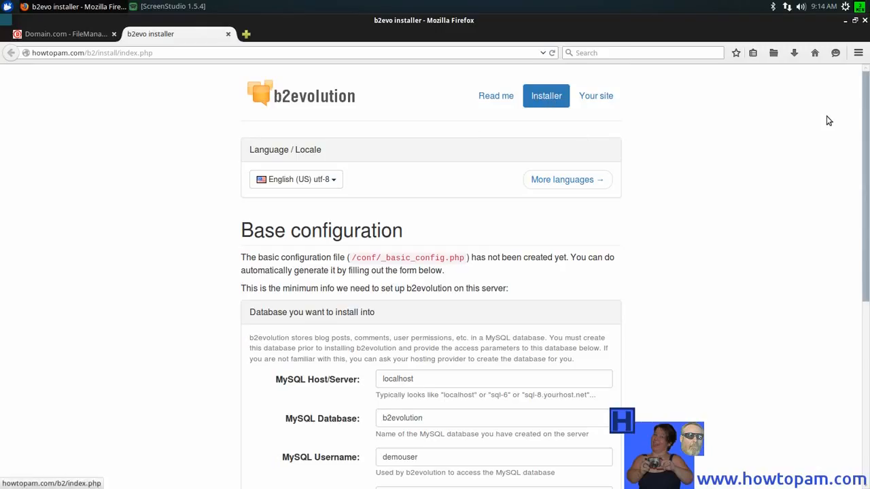
Step: Change the MySQL database name to b2evolution2 and replace the database username and password
{"action": "left_click_drag", "start_coordinate": [865, 102], "coordinate": [866, 168]}
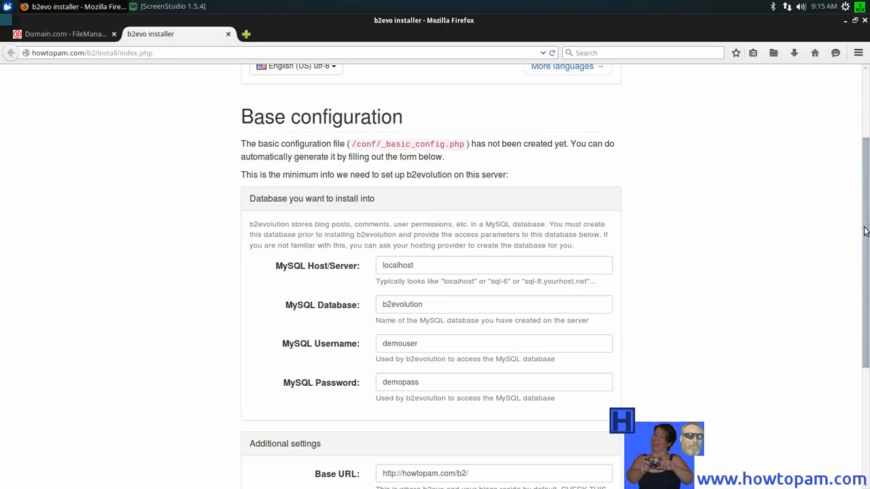
{"action": "scroll", "coordinate": [864, 231], "scroll_direction": "down", "scroll_amount": 2}
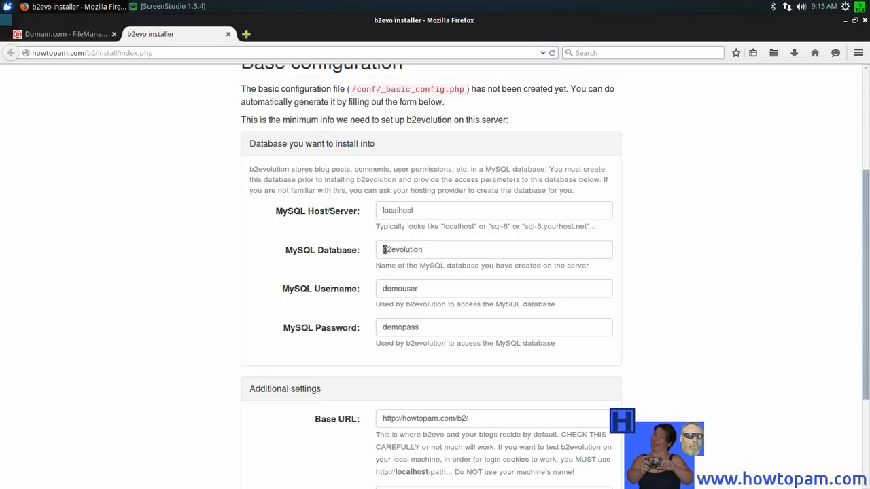
{"action": "left_click", "coordinate": [424, 249]}
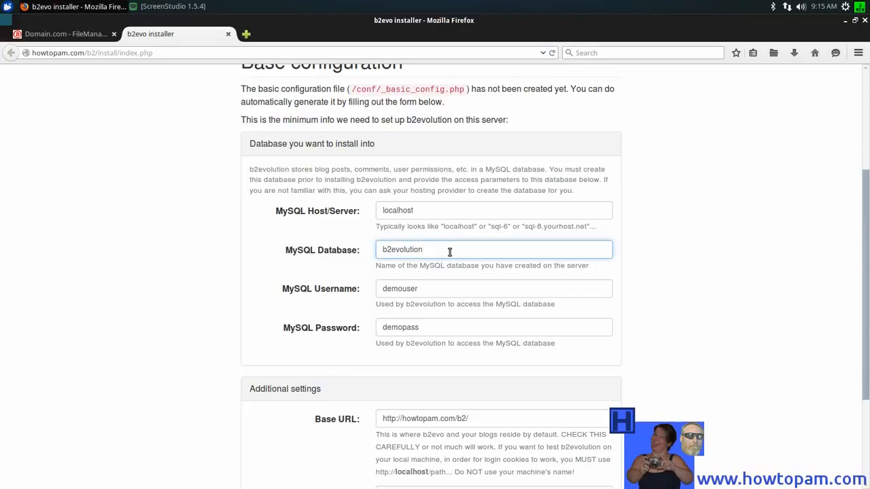
{"action": "type", "text": "2"}
{"action": "left_click_drag", "start_coordinate": [421, 288], "coordinate": [381, 291]}
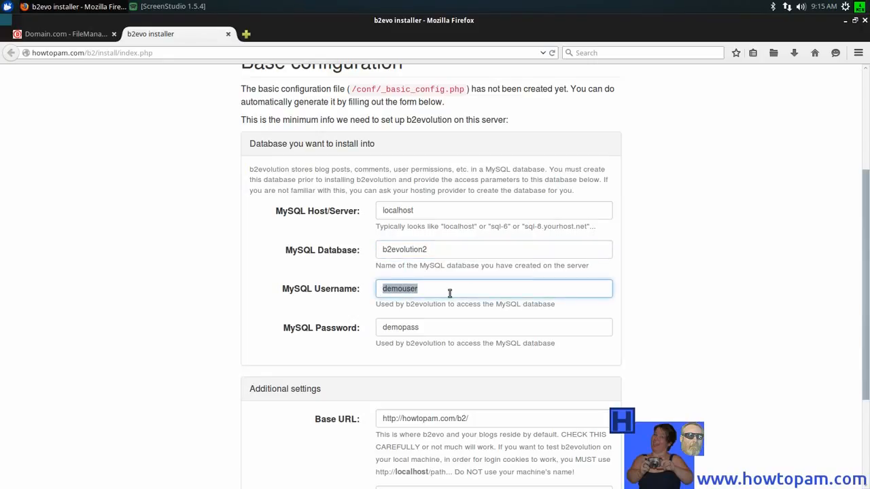
{"action": "type", "text": "howtopam"}
{"action": "left_click_drag", "start_coordinate": [421, 329], "coordinate": [381, 328]}
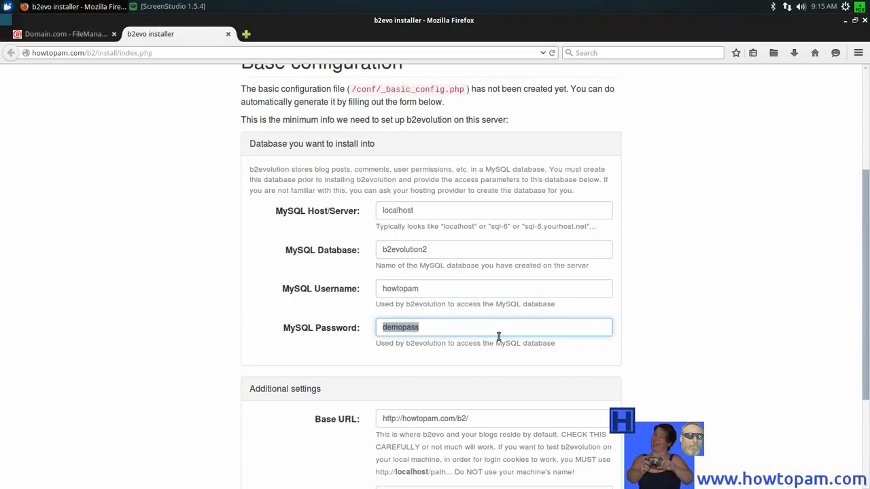
{"action": "left_click_drag", "start_coordinate": [863, 278], "coordinate": [868, 364]}
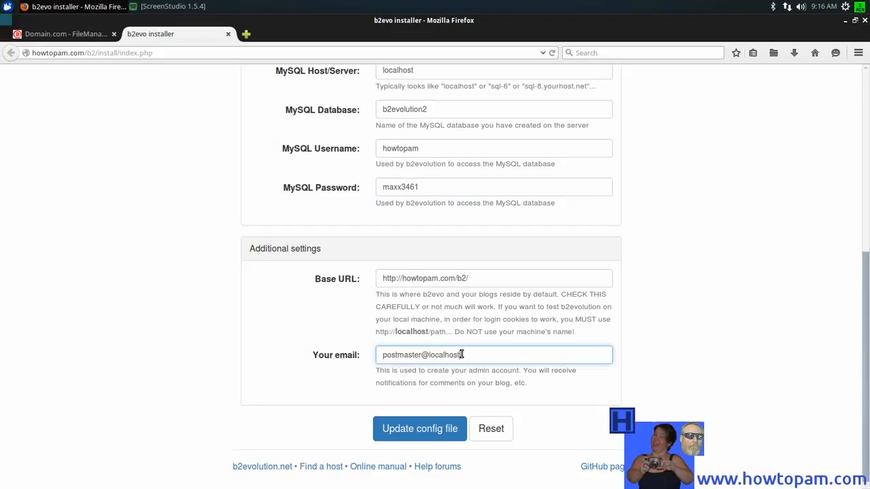
Step: Replace the admin email with the site's address and submit Update config file
{"action": "triple_click", "coordinate": [462, 354]}
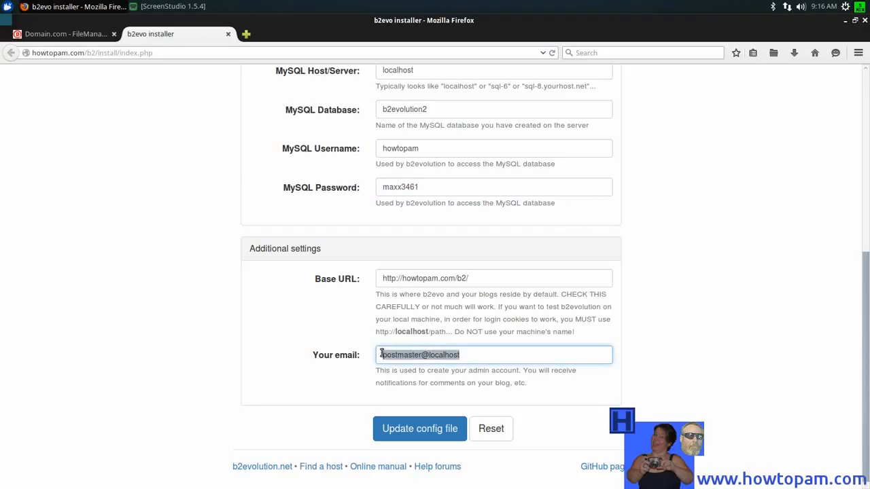
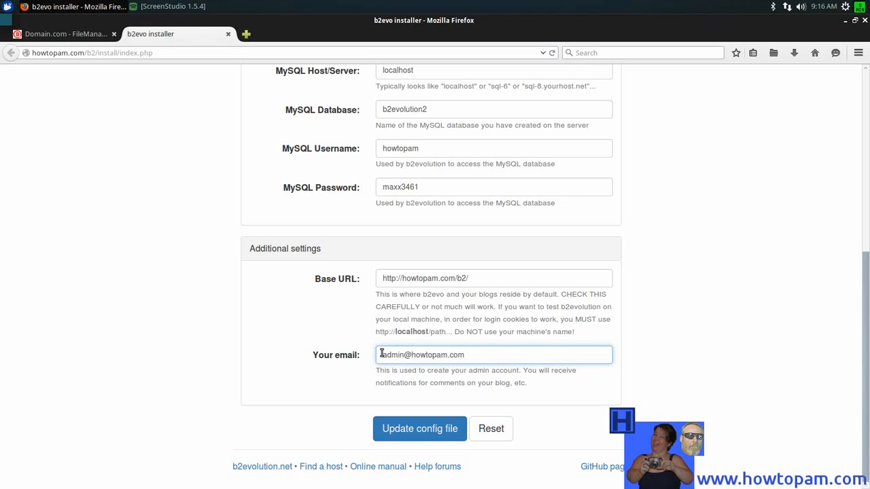
{"action": "left_click", "coordinate": [427, 431]}
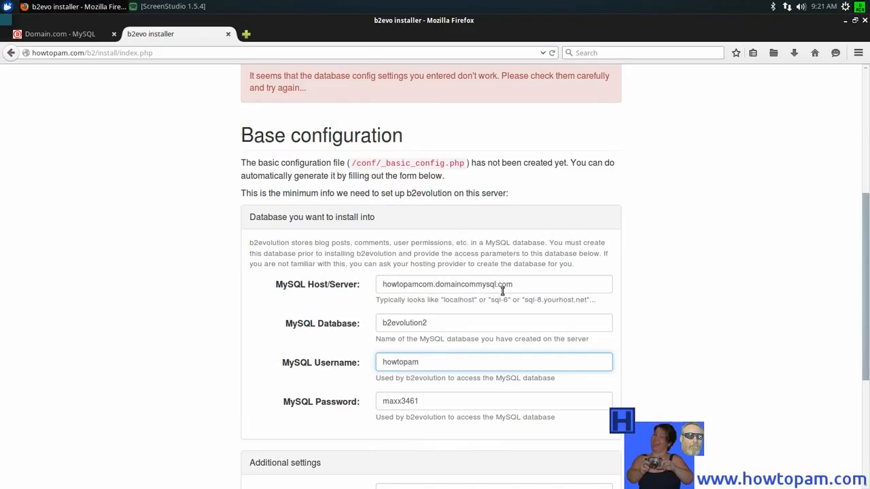
{"action": "left_click", "coordinate": [57, 29]}
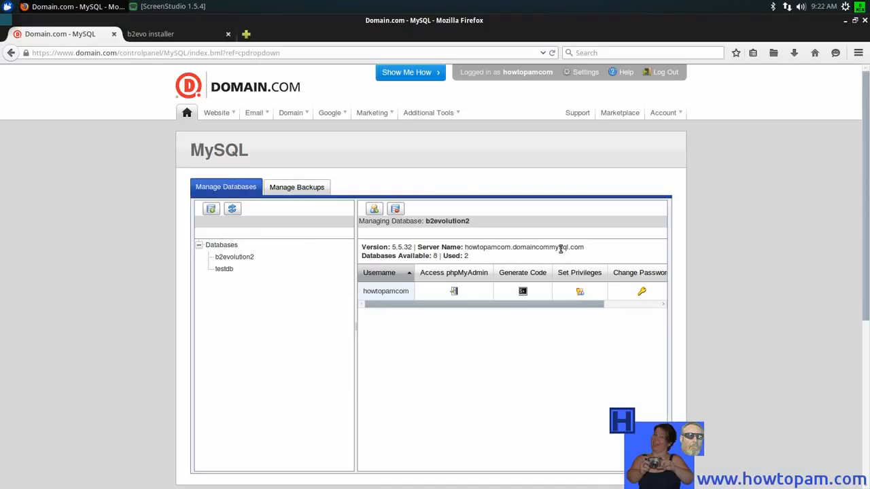
{"action": "left_click", "coordinate": [143, 35]}
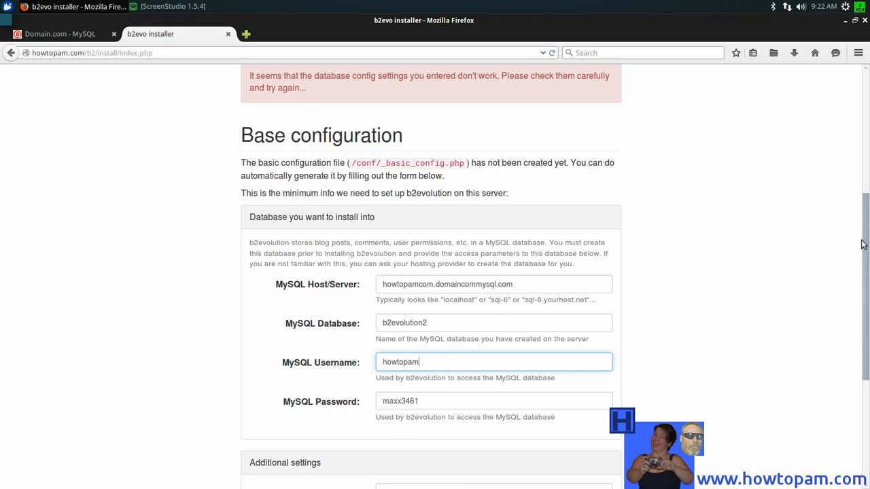
Step: Resubmit the config file with the corrected MySQL username and password
{"action": "left_click_drag", "start_coordinate": [865, 242], "coordinate": [867, 352]}
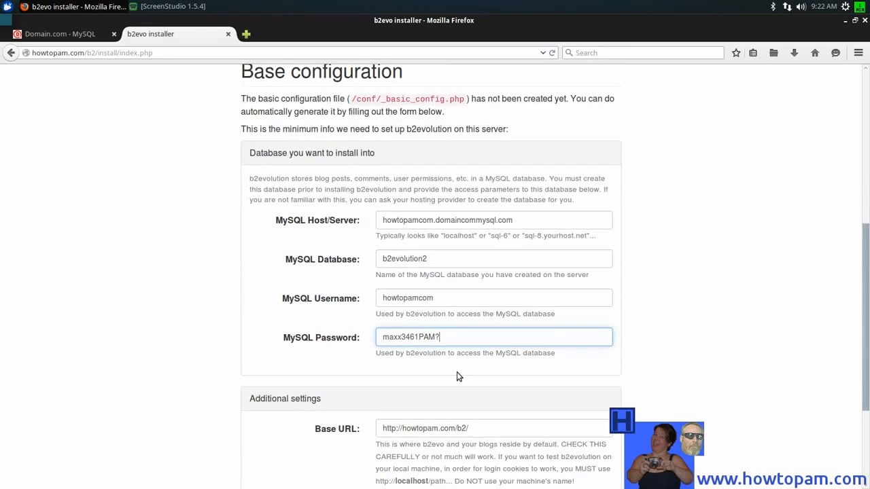
{"action": "left_click_drag", "start_coordinate": [867, 238], "coordinate": [867, 308]}
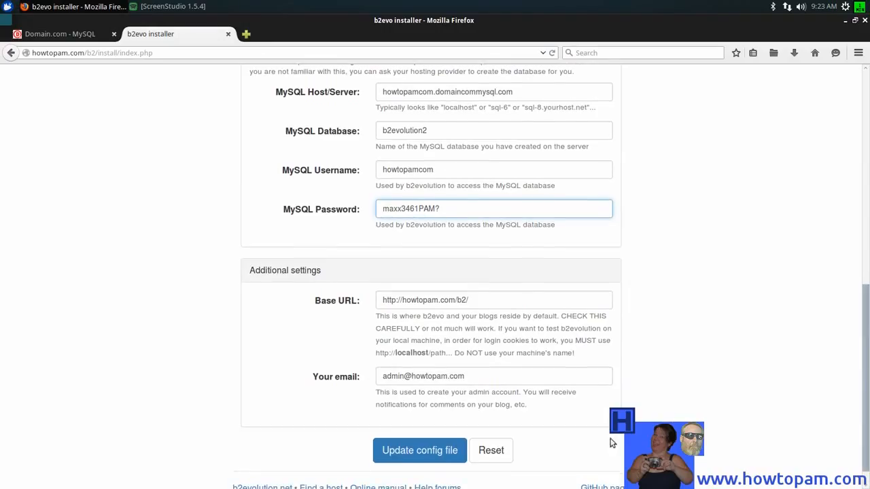
{"action": "left_click", "coordinate": [419, 450]}
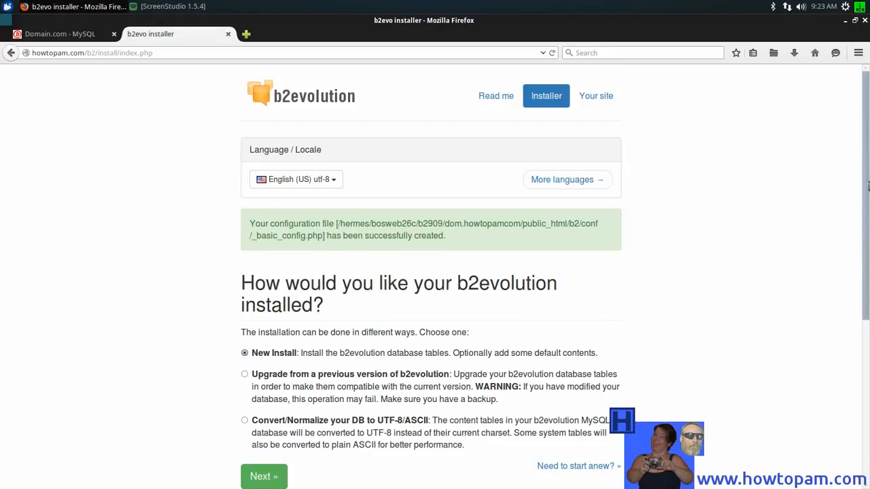
Step: Keep the New Install option selected and proceed to the next installer screen
{"action": "left_click_drag", "start_coordinate": [862, 157], "coordinate": [867, 210]}
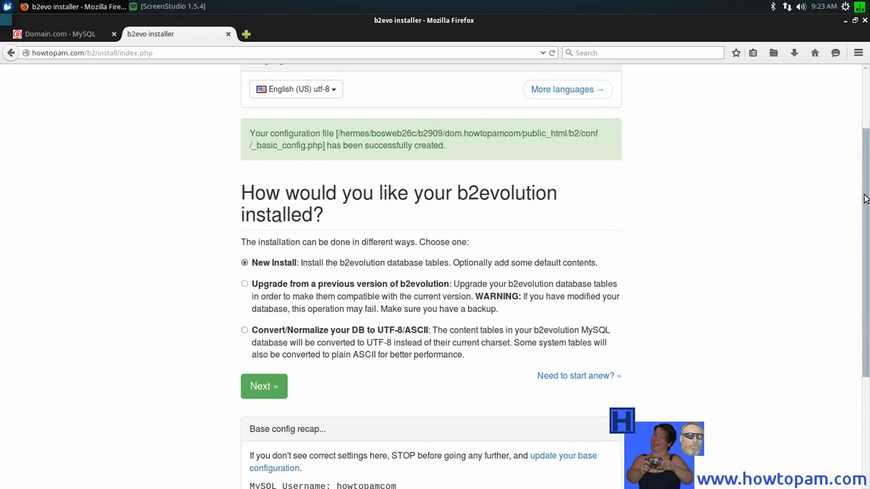
{"action": "left_click_drag", "start_coordinate": [865, 188], "coordinate": [868, 225]}
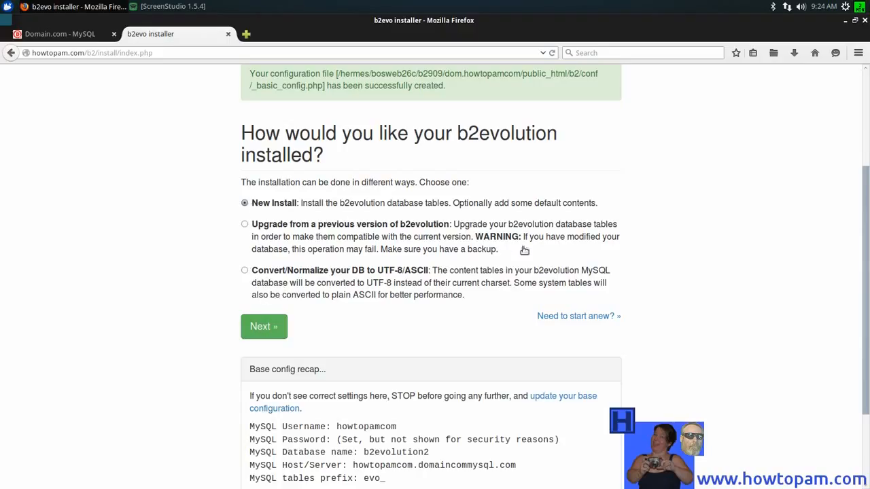
{"action": "left_click_drag", "start_coordinate": [866, 216], "coordinate": [867, 291]}
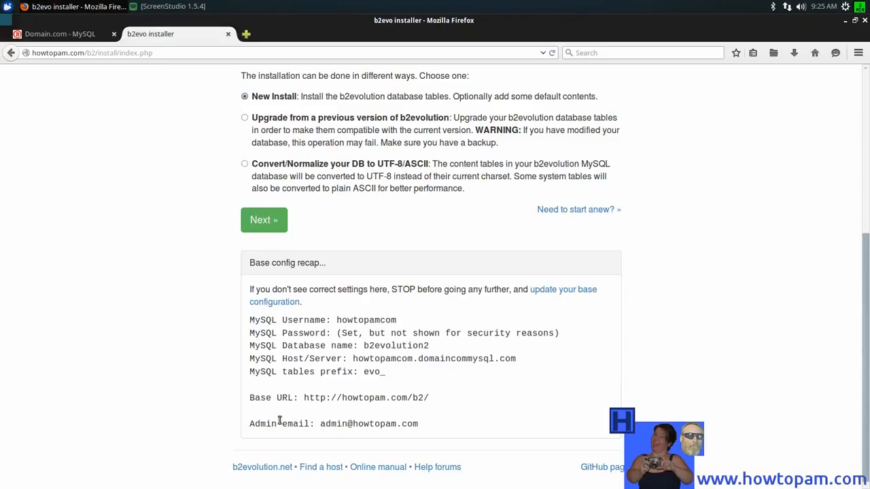
{"action": "left_click", "coordinate": [265, 218]}
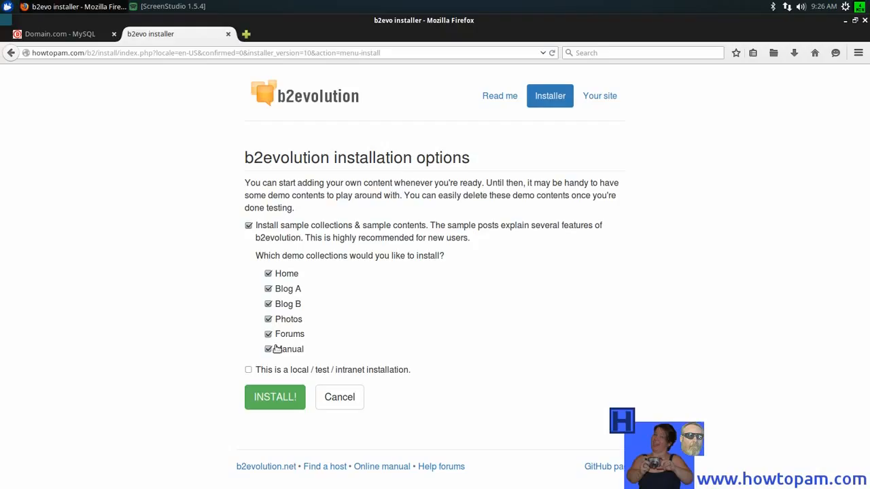
Step: Untick the Blog A, Blog B, Forums and Manual demo collections, keeping Home and Photos
{"action": "left_click", "coordinate": [269, 289]}
{"action": "left_click", "coordinate": [268, 304]}
{"action": "left_click", "coordinate": [268, 320]}
{"action": "left_click", "coordinate": [268, 334]}
{"action": "left_click", "coordinate": [269, 349]}
{"action": "left_click", "coordinate": [268, 321]}
Step: Run INSTALL! with the Home and Photos demo content until installation succeeds
{"action": "left_click", "coordinate": [275, 397]}
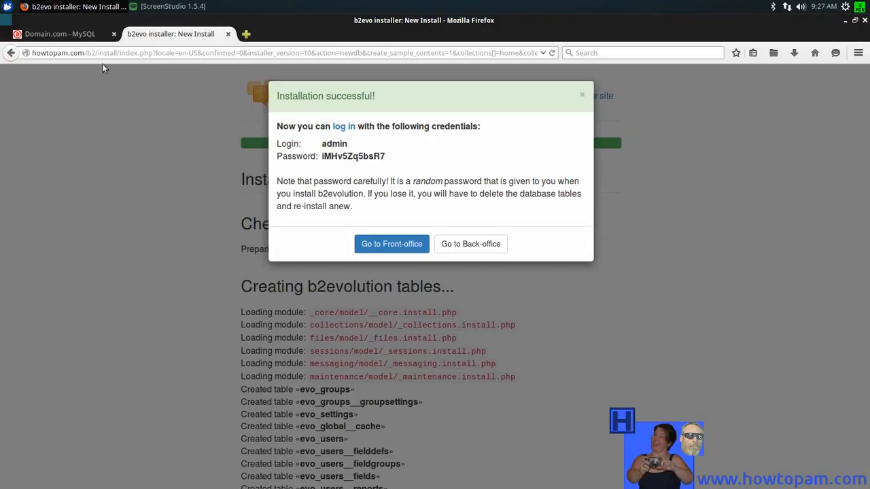
{"action": "left_click", "coordinate": [6, 7]}
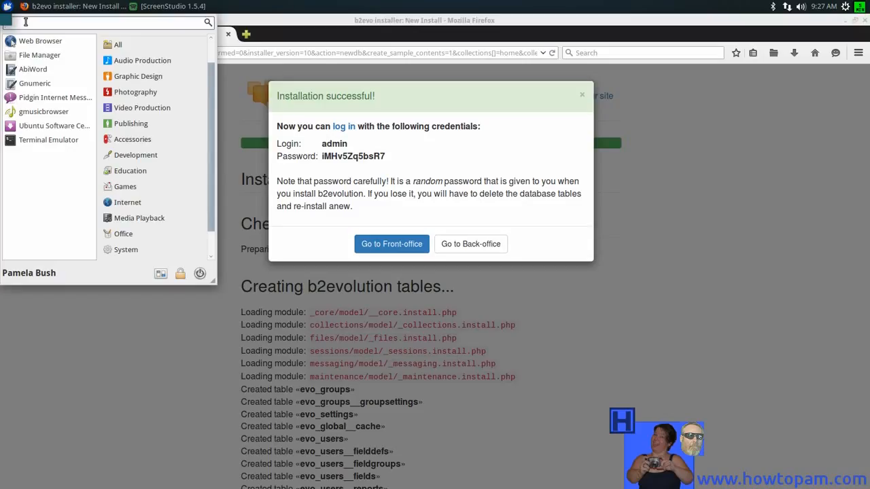
Step: Launch gedit and copy the admin login and generated password from the installer message
{"action": "type", "text": "e"}
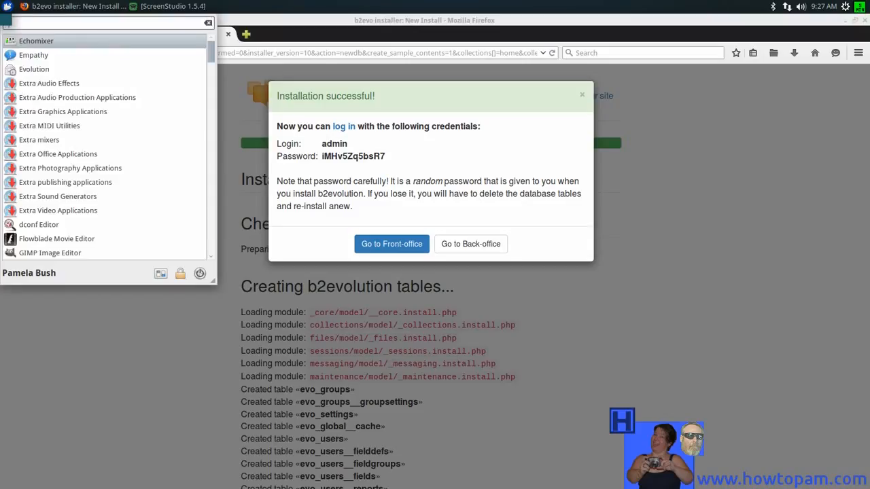
{"action": "type", "text": "d"}
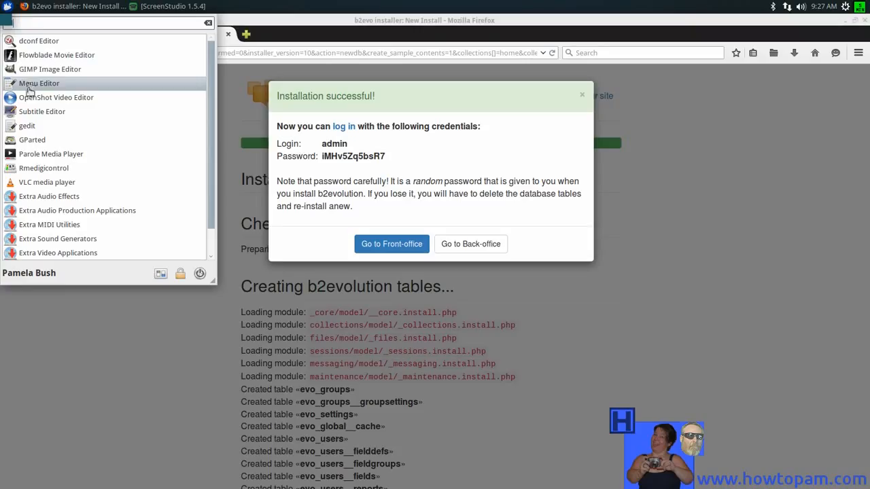
{"action": "left_click", "coordinate": [28, 125]}
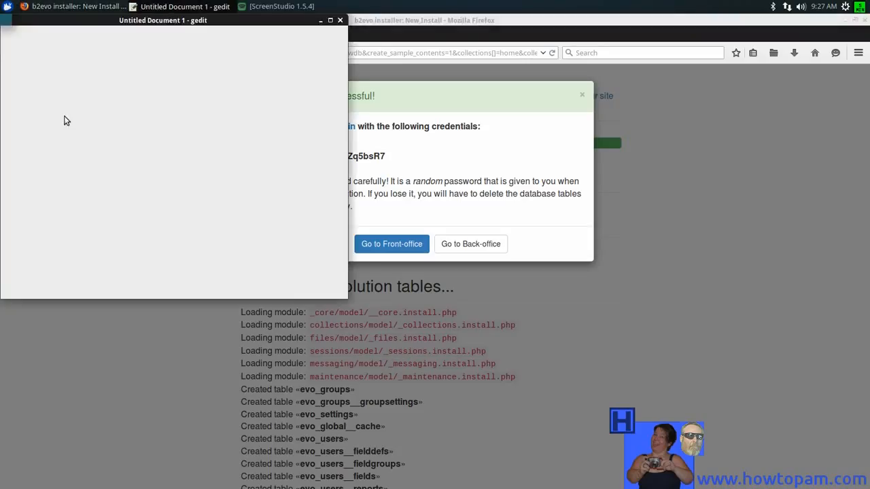
{"action": "left_click", "coordinate": [401, 155]}
{"action": "left_click_drag", "start_coordinate": [392, 158], "coordinate": [278, 144]}
{"action": "right_click", "coordinate": [299, 147]}
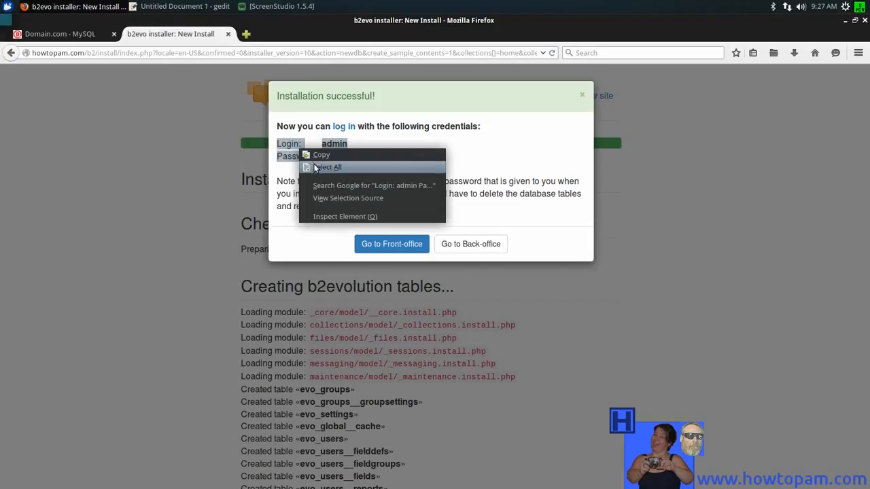
{"action": "left_click", "coordinate": [323, 157]}
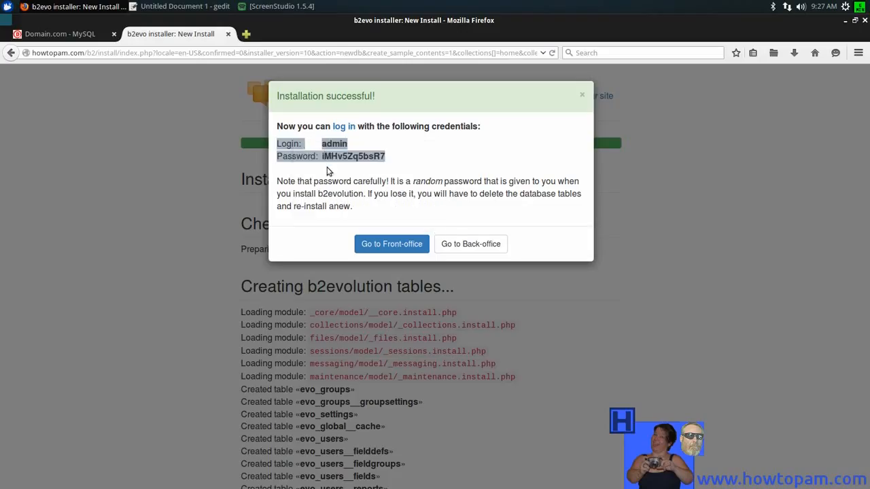
{"action": "left_click", "coordinate": [329, 170]}
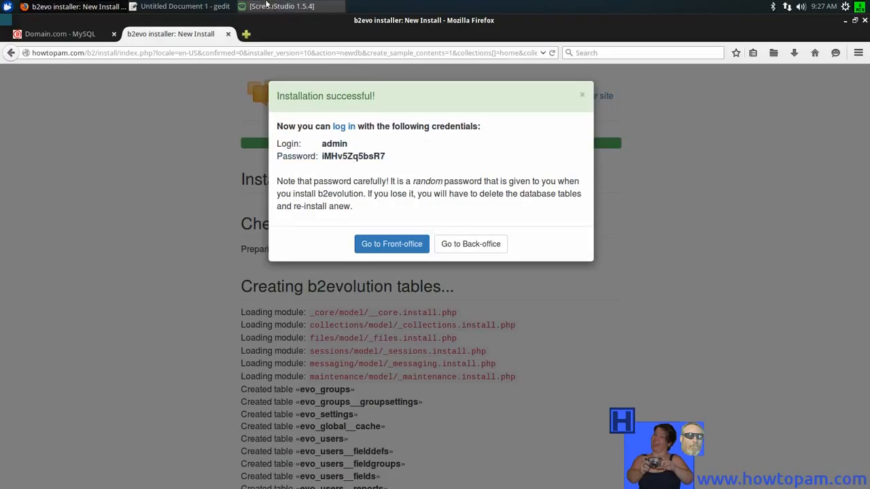
Step: Paste the credentials into the untitled gedit document and minimize the editor
{"action": "left_click", "coordinate": [177, 6]}
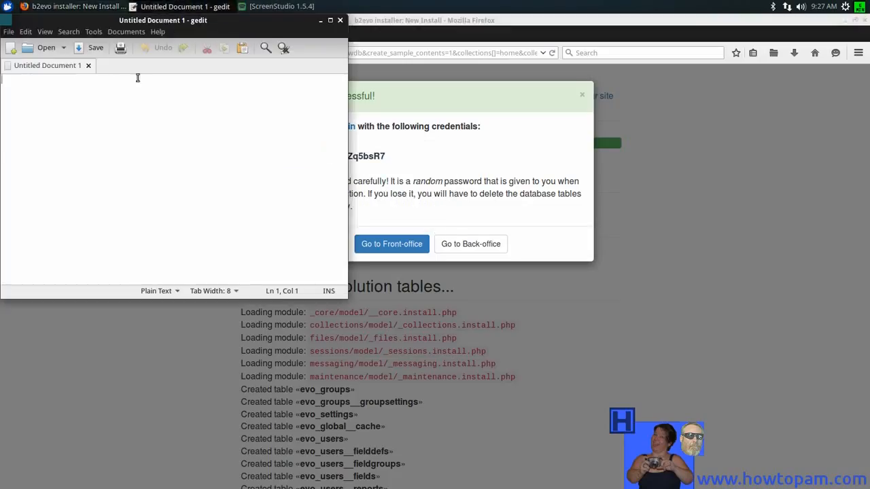
{"action": "right_click", "coordinate": [36, 93]}
{"action": "left_click", "coordinate": [52, 153]}
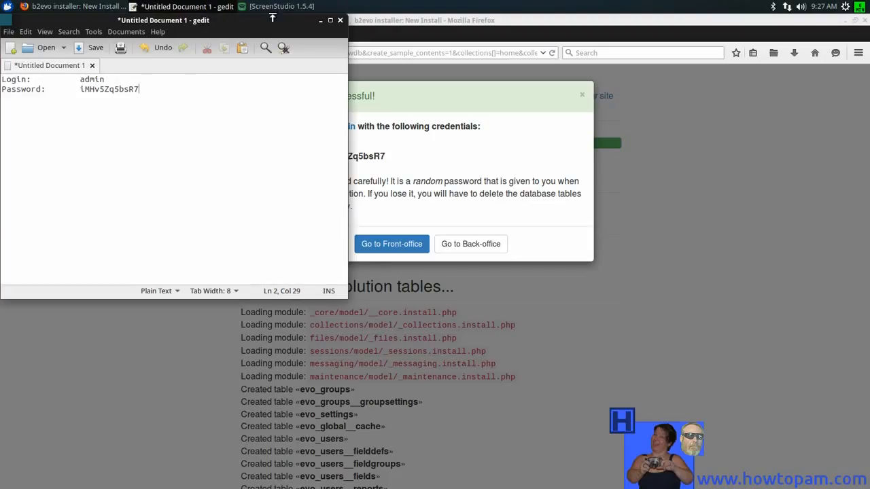
{"action": "left_click", "coordinate": [320, 24]}
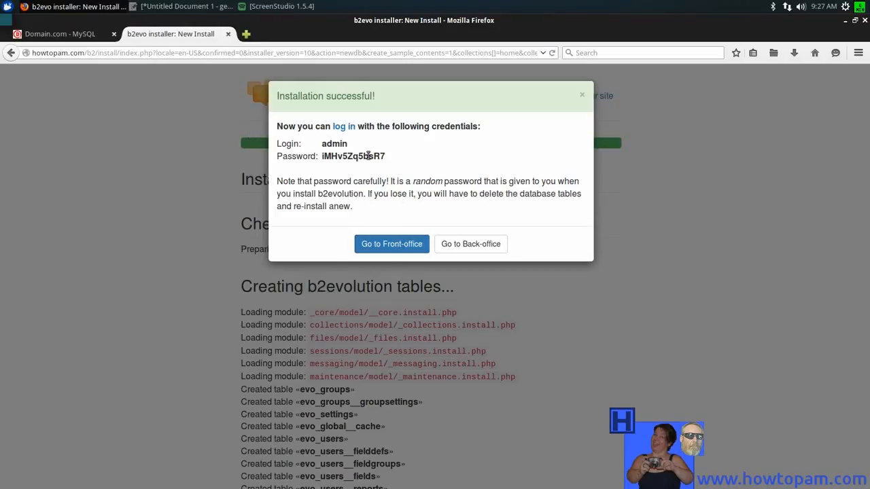
Step: Go to the b2evolution login page and copy the generated admin password from the gedit note
{"action": "left_click", "coordinate": [346, 128]}
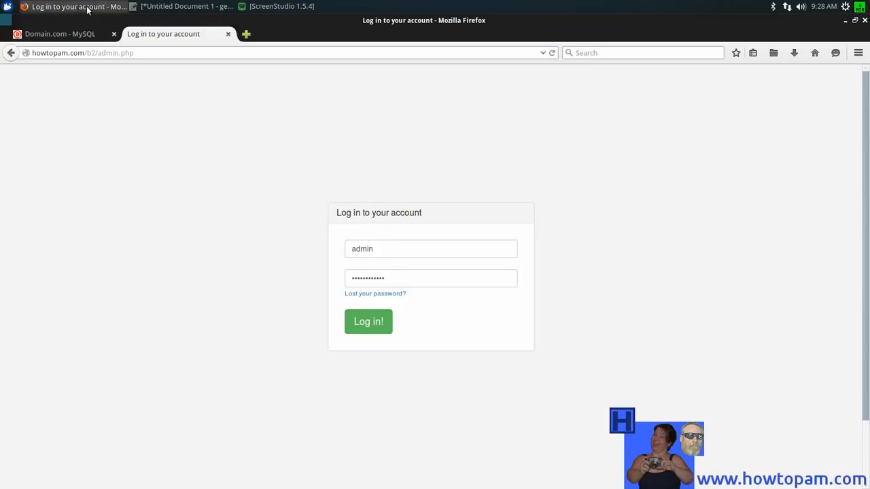
{"action": "left_click", "coordinate": [200, 8]}
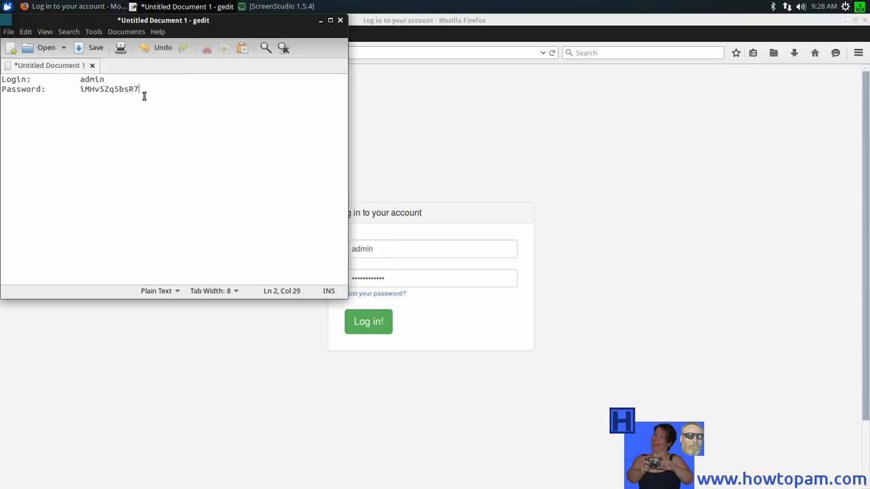
{"action": "left_click_drag", "start_coordinate": [141, 89], "coordinate": [80, 89]}
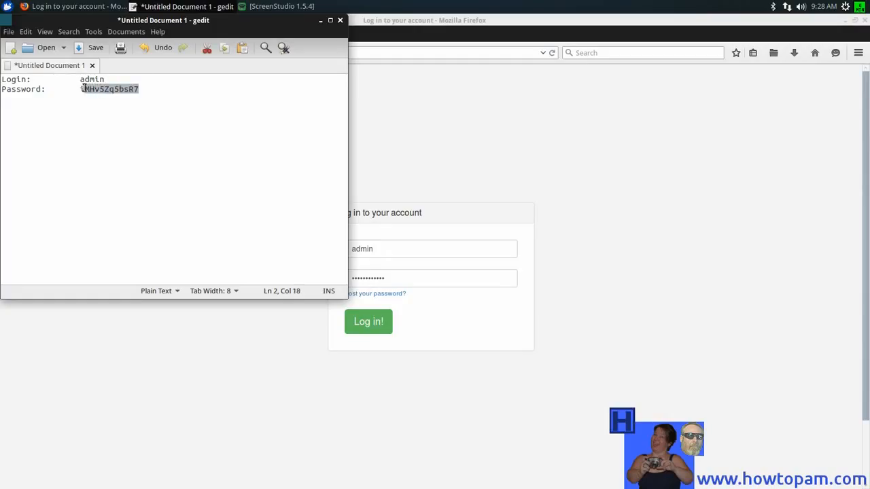
{"action": "right_click", "coordinate": [93, 89]}
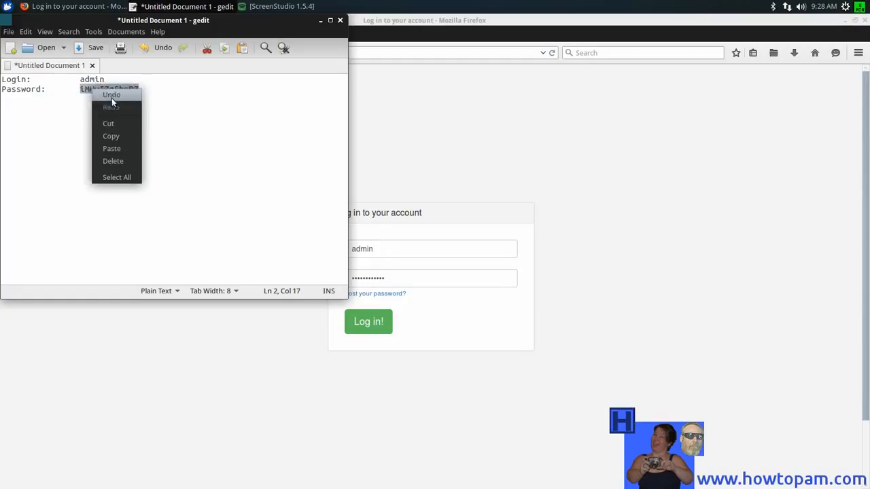
{"action": "left_click", "coordinate": [111, 135]}
{"action": "left_click", "coordinate": [138, 123]}
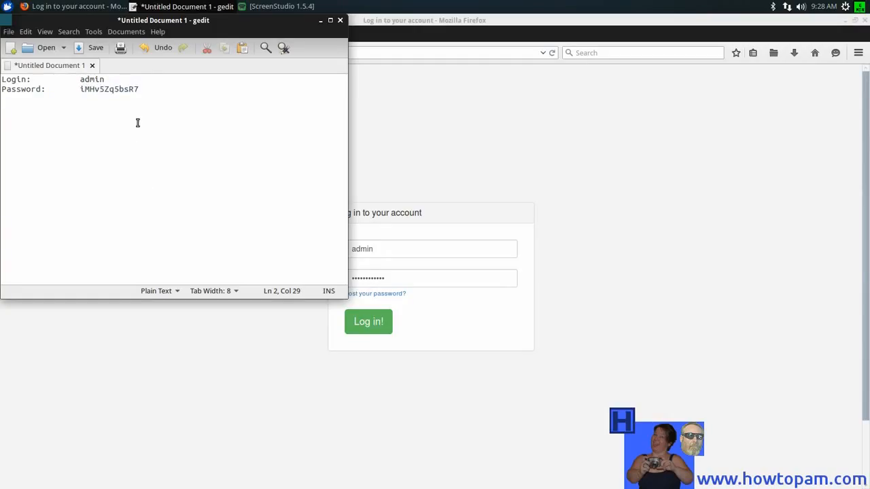
{"action": "left_click", "coordinate": [321, 21]}
Step: Replace the pre-filled Password field with the copied password and log in as admin
{"action": "left_click_drag", "start_coordinate": [391, 278], "coordinate": [344, 274]}
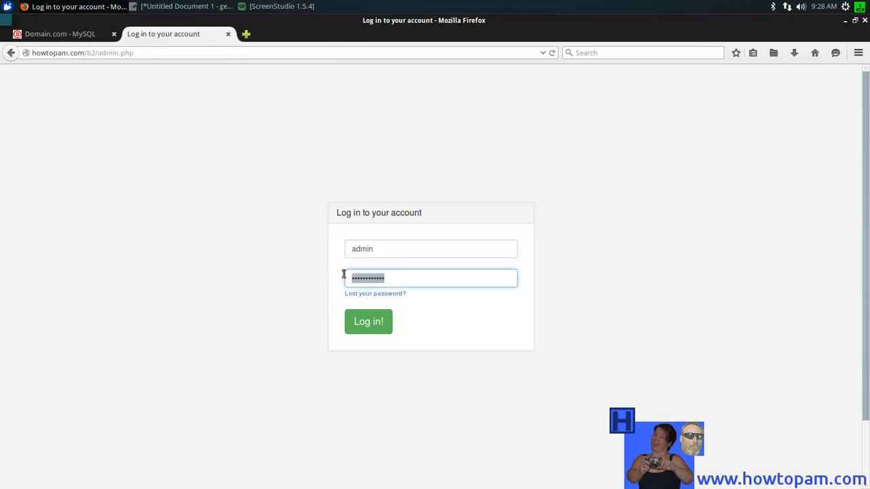
{"action": "key", "text": "BackSpace"}
{"action": "right_click", "coordinate": [364, 280]}
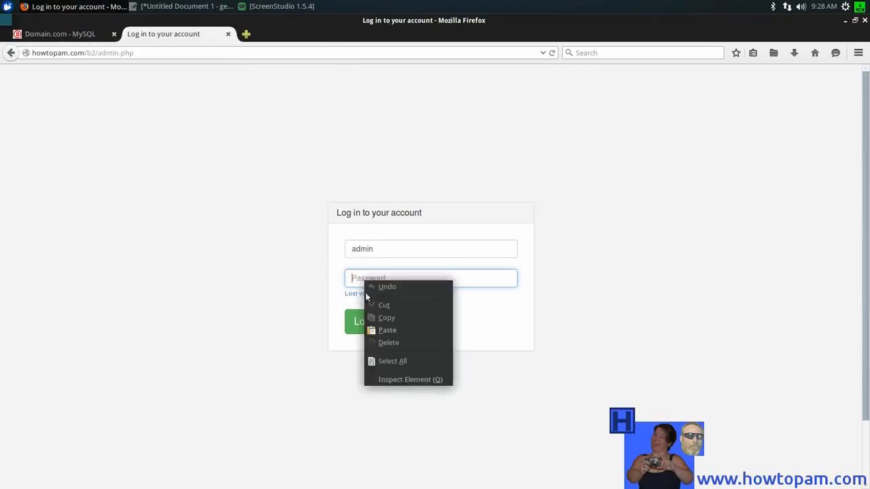
{"action": "left_click", "coordinate": [386, 332]}
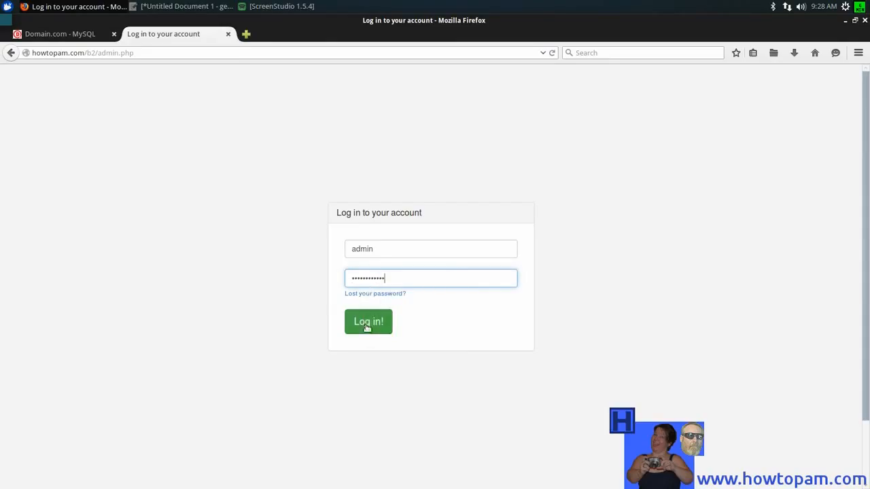
{"action": "left_click", "coordinate": [367, 325]}
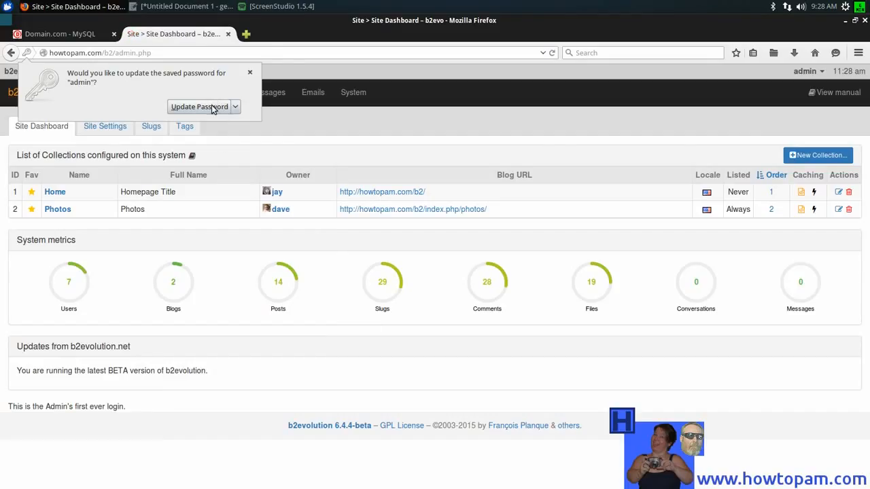
Step: Accept Firefox's Update Password prompt and bring up the admin account dropdown
{"action": "left_click", "coordinate": [199, 107]}
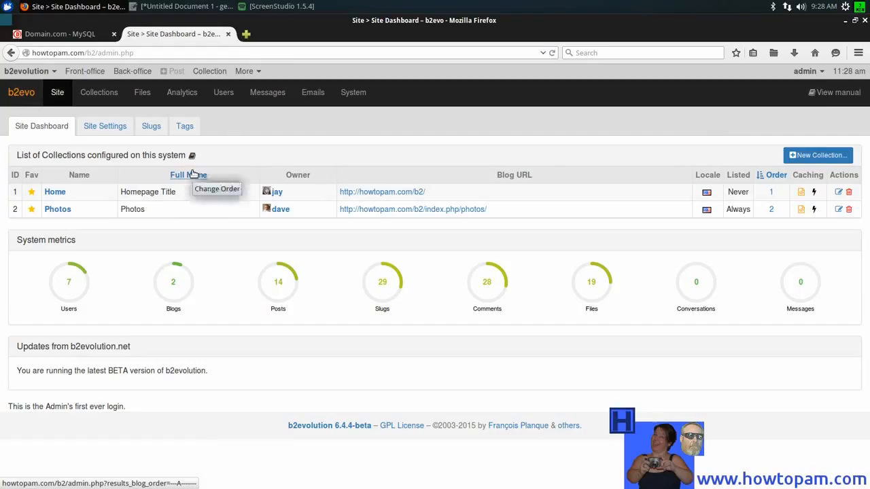
{"action": "mouse_move", "coordinate": [823, 74]}
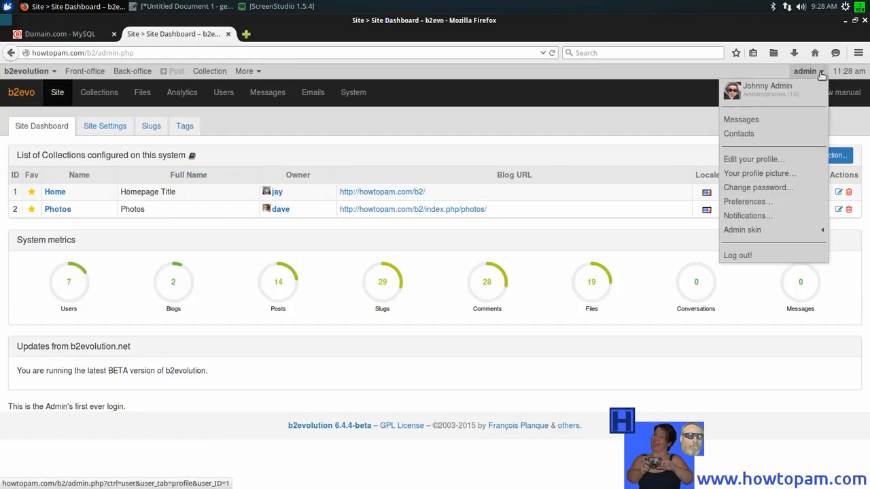
Step: Set and confirm a new admin password, then update Firefox's saved copy
{"action": "left_click", "coordinate": [747, 188]}
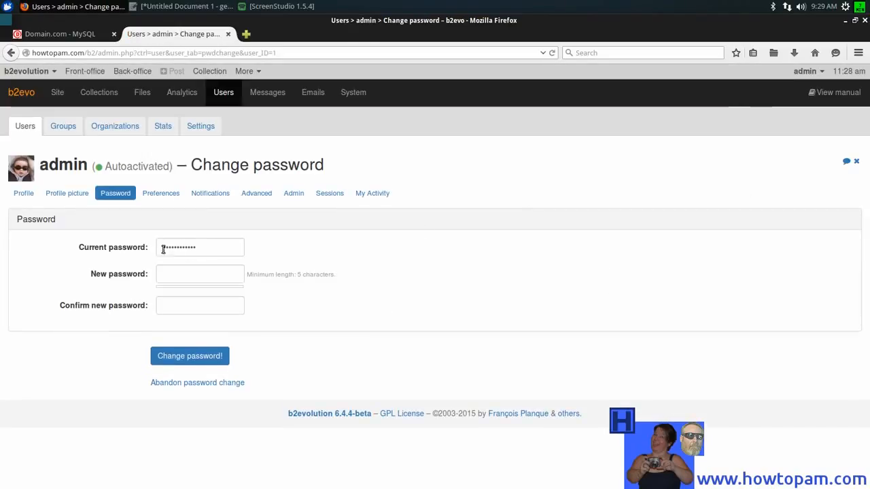
{"action": "left_click", "coordinate": [172, 273]}
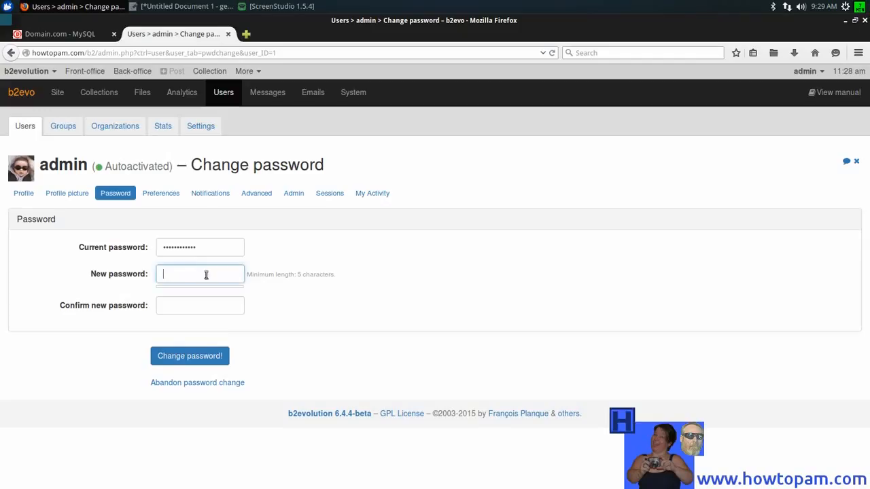
{"action": "type", "text": "••••••••••"}
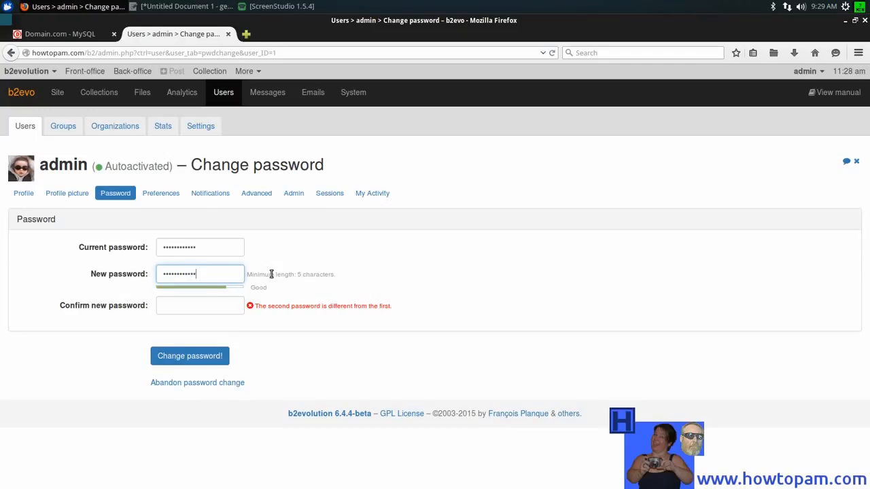
{"action": "left_click", "coordinate": [199, 305]}
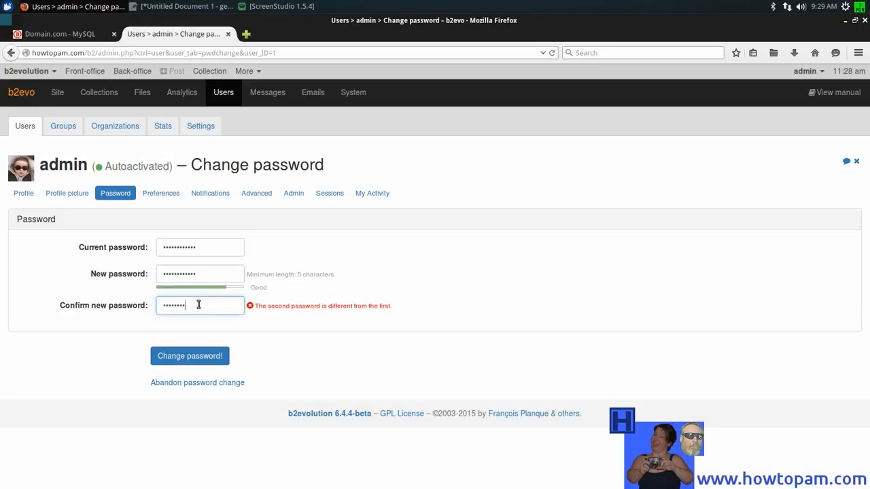
{"action": "type", "text": "••••••••••••"}
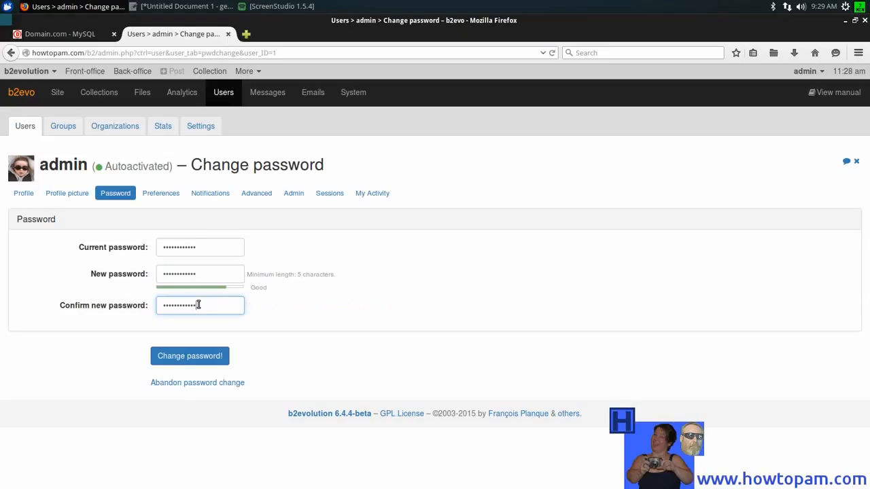
{"action": "left_click", "coordinate": [193, 358]}
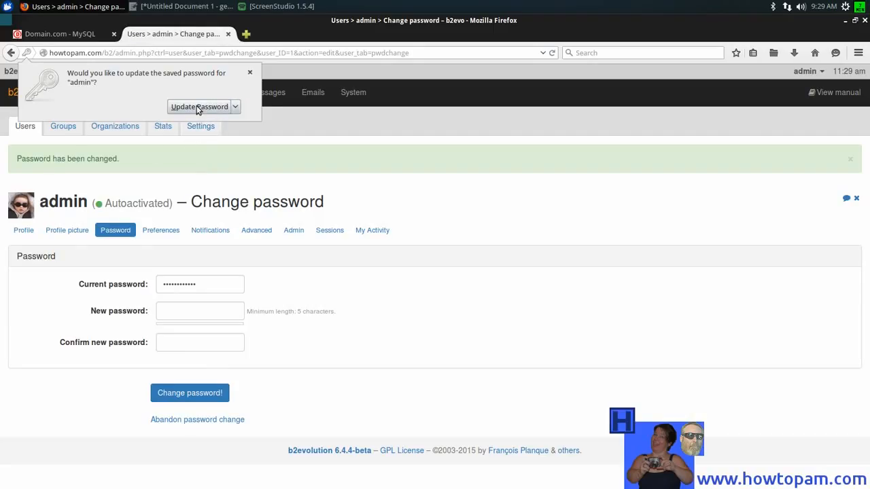
{"action": "left_click", "coordinate": [196, 106]}
Step: Close the gedit login notes without saving and head to the Front-office
{"action": "left_click", "coordinate": [169, 8]}
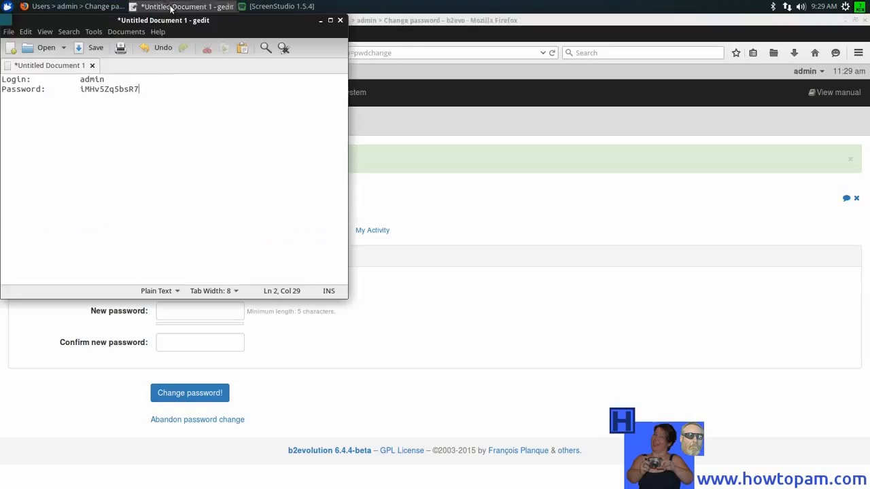
{"action": "left_click", "coordinate": [339, 21]}
{"action": "left_click", "coordinate": [134, 192]}
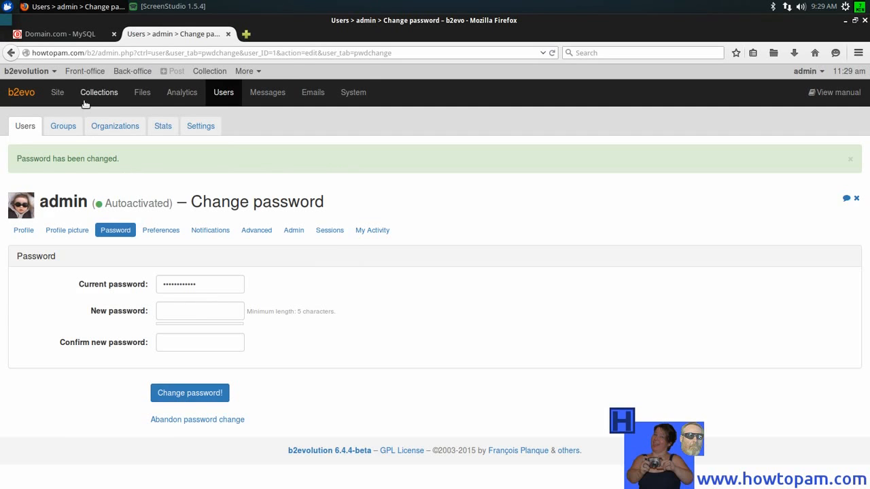
{"action": "left_click", "coordinate": [86, 70]}
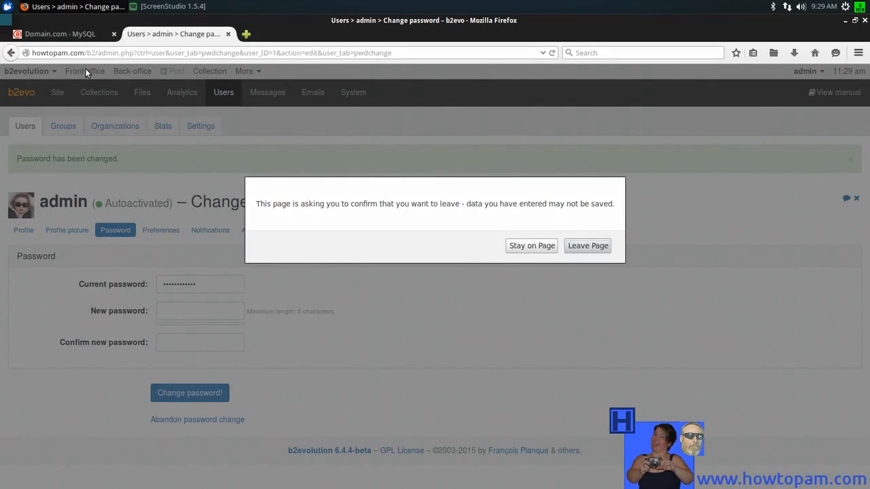
Step: Leave the password page and view the Photos collection's Landscapes gallery
{"action": "left_click", "coordinate": [568, 246]}
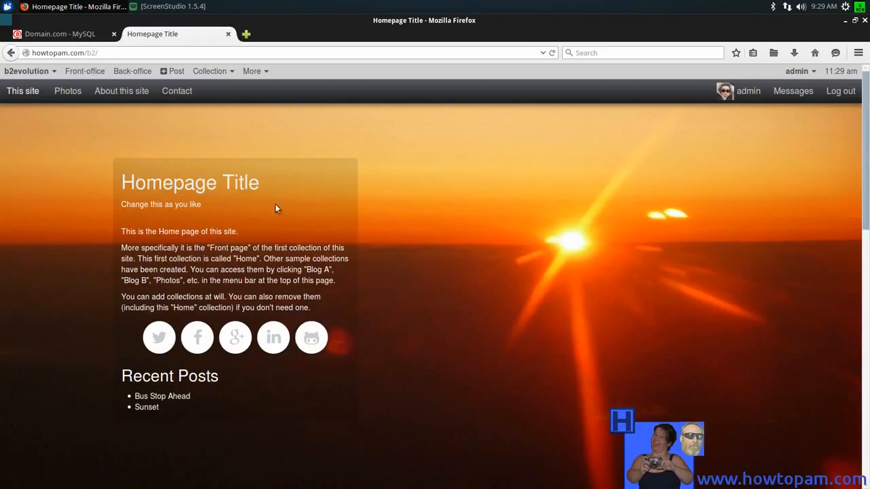
{"action": "left_click", "coordinate": [66, 92]}
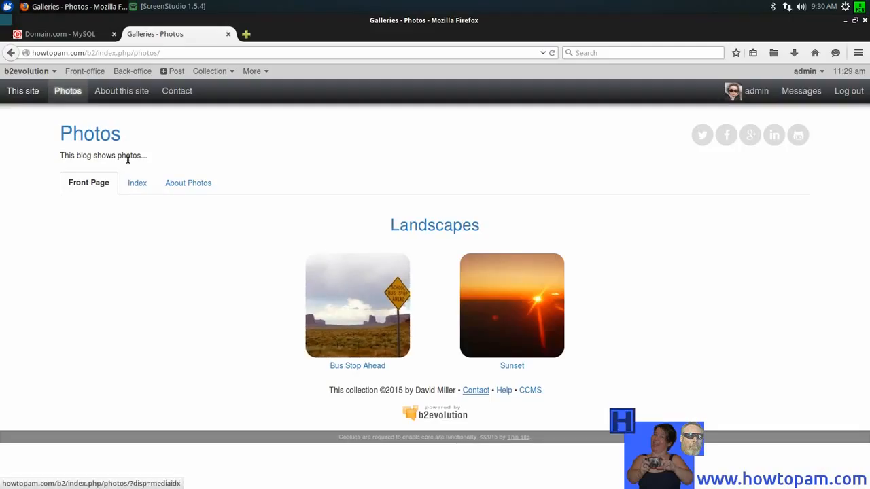
Step: Shrink Firefox to a phone-sized window to check the Photos page adapts, then maximize it again
{"action": "left_click", "coordinate": [855, 21]}
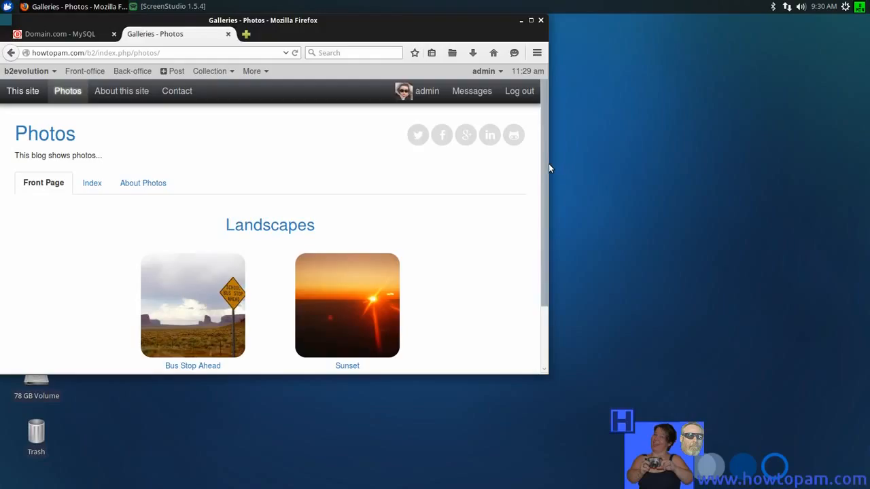
{"action": "left_click_drag", "start_coordinate": [544, 169], "coordinate": [182, 179]}
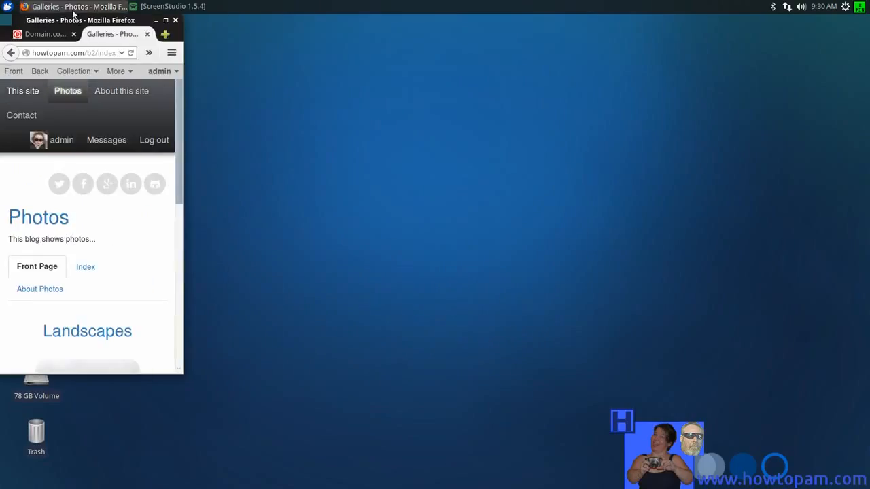
{"action": "left_click_drag", "start_coordinate": [63, 21], "coordinate": [417, 55]}
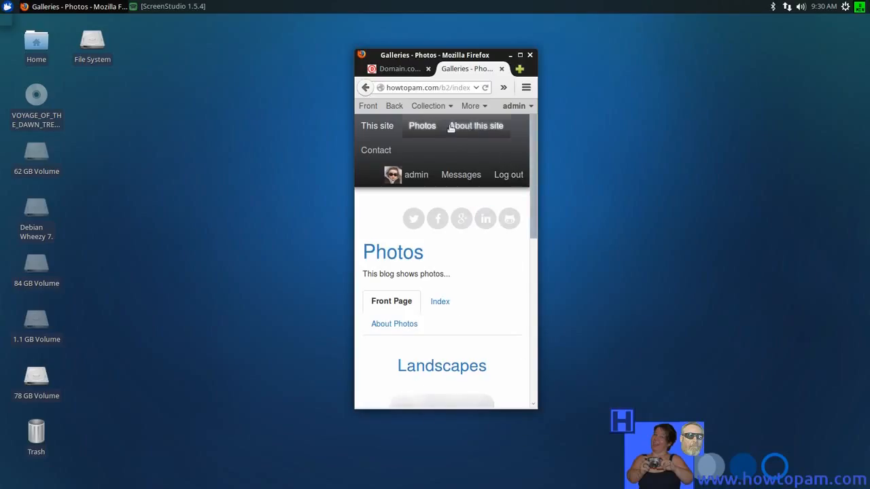
{"action": "mouse_move", "coordinate": [533, 169]}
{"action": "left_mouse_down"}
{"action": "mouse_move", "coordinate": [532, 340]}
{"action": "mouse_move", "coordinate": [538, 153]}
{"action": "left_mouse_up"}
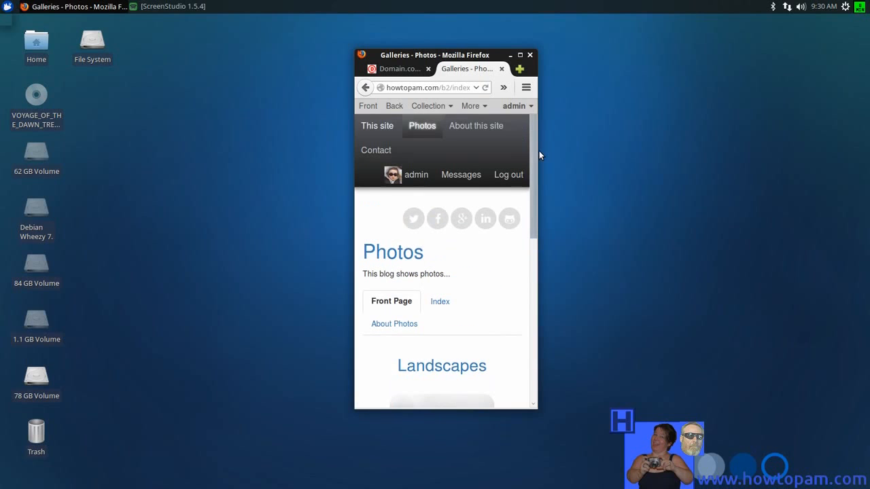
{"action": "left_click", "coordinate": [520, 55]}
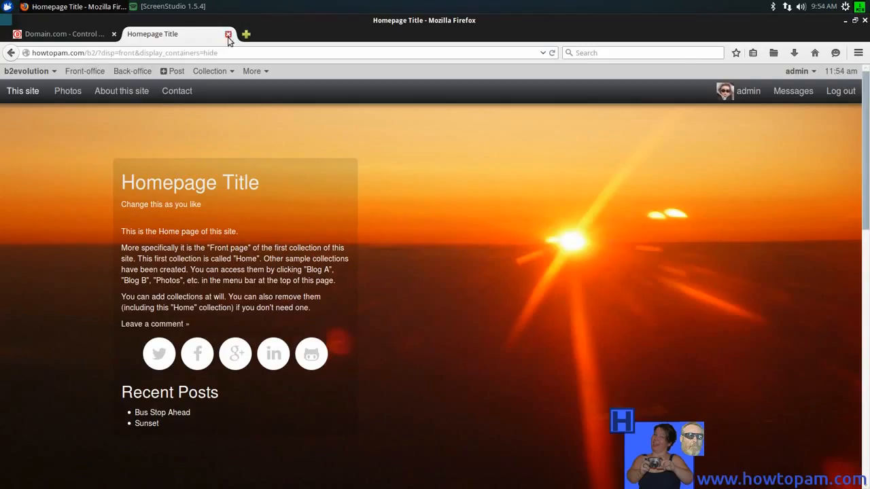
Step: Return to the Domain.com Control Panel and launch FileManager from My Favorites
{"action": "left_click", "coordinate": [88, 33]}
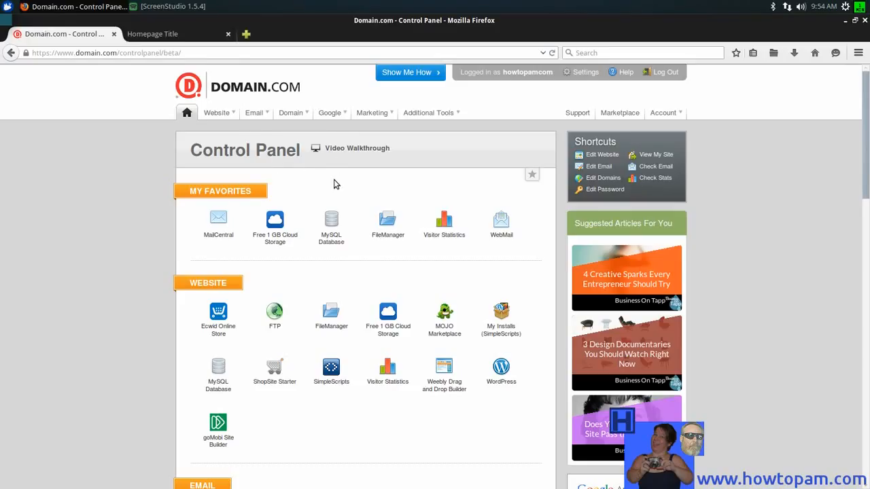
{"action": "left_click", "coordinate": [388, 230]}
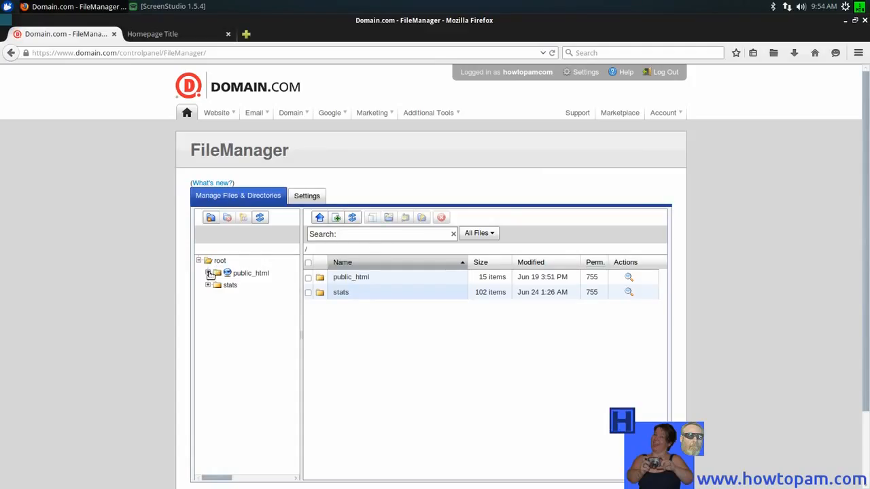
Step: Expand public_html and b2, then open the install folder to list its test subfolder and PHP files
{"action": "left_click", "coordinate": [209, 273]}
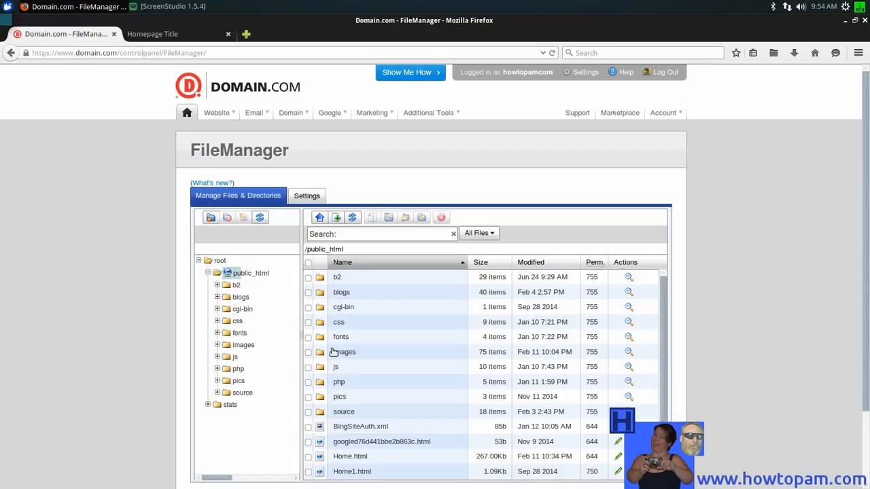
{"action": "left_click", "coordinate": [217, 286]}
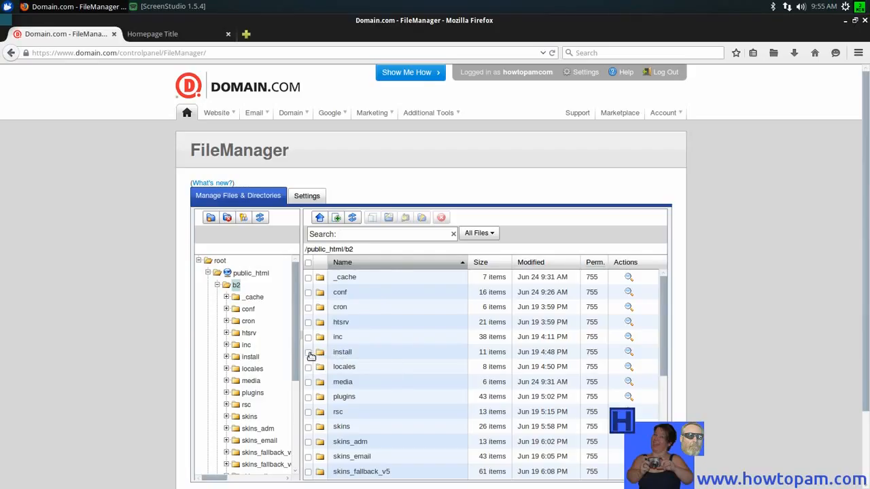
{"action": "left_click", "coordinate": [309, 353]}
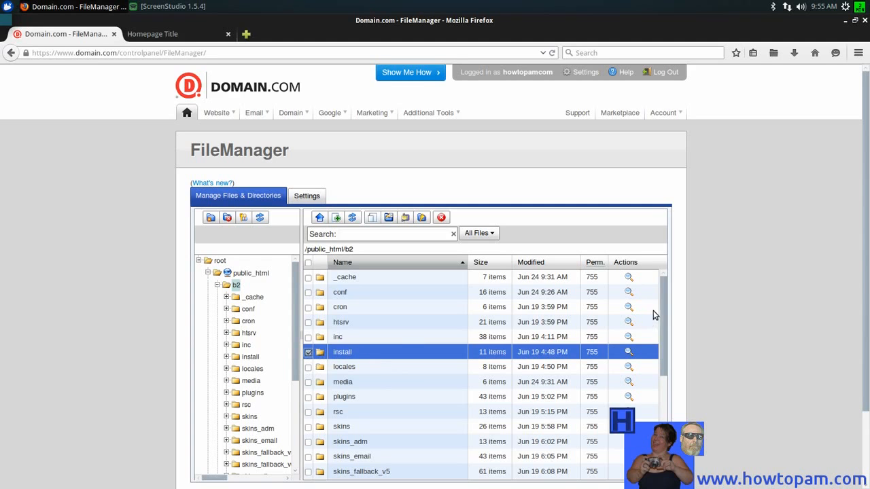
{"action": "left_click_drag", "start_coordinate": [663, 331], "coordinate": [664, 348]}
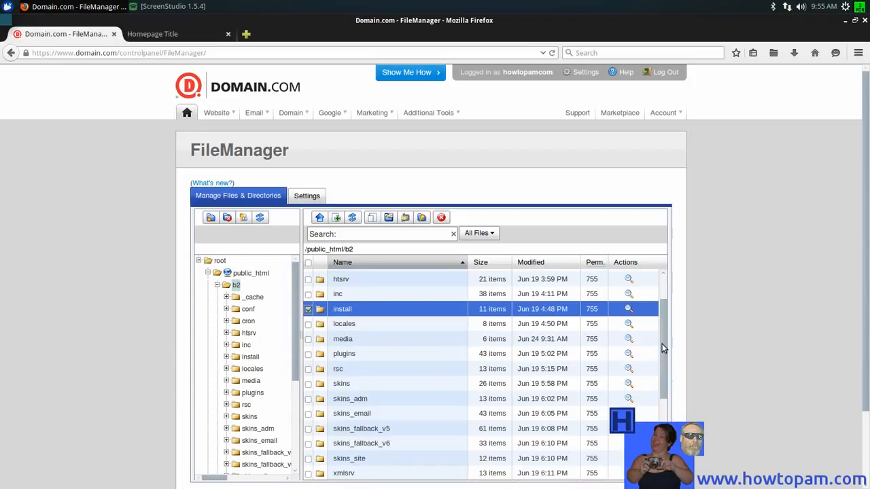
{"action": "double_click", "coordinate": [331, 311]}
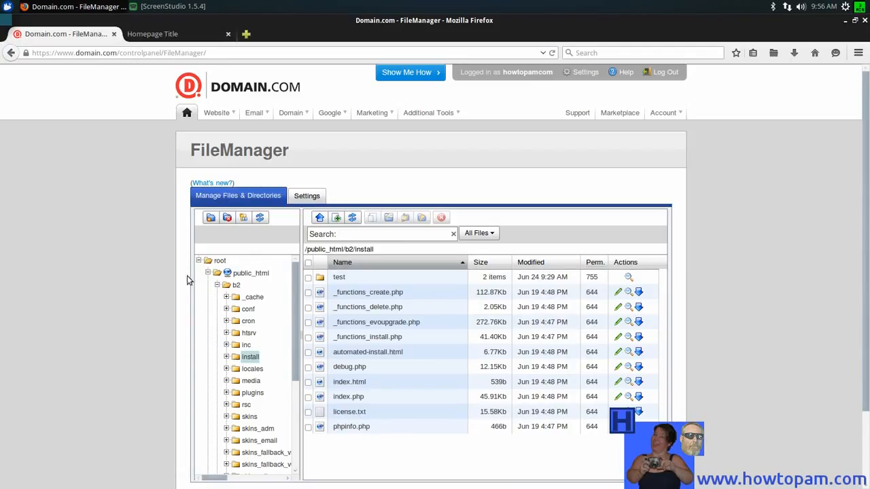
Step: Load the b2evo installer page in a new tab and scroll through its install options and config recap
{"action": "left_click", "coordinate": [247, 34]}
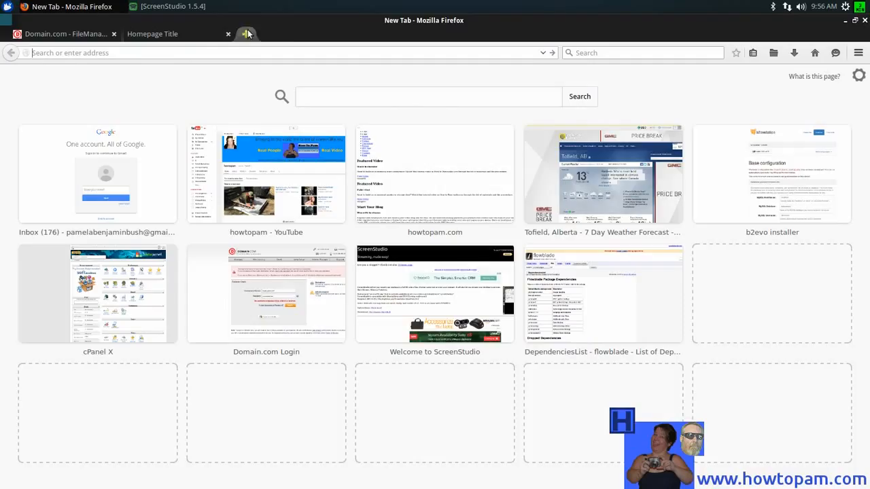
{"action": "left_click", "coordinate": [748, 157]}
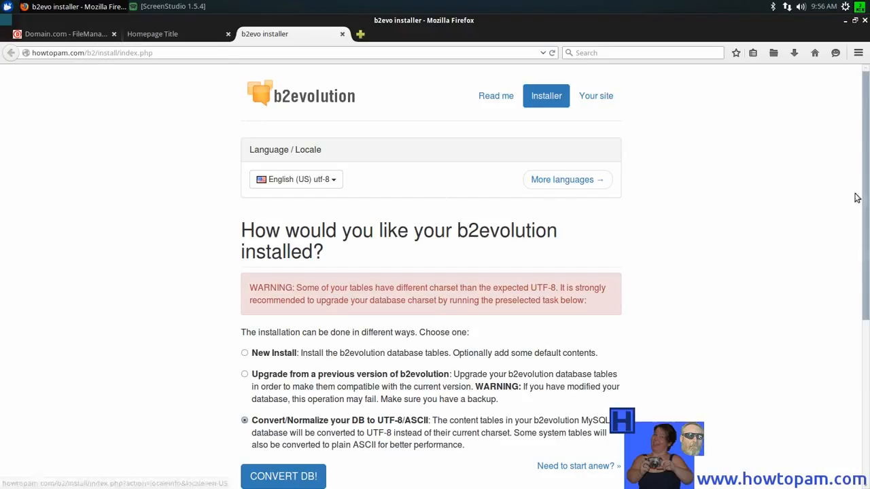
{"action": "left_click_drag", "start_coordinate": [866, 143], "coordinate": [868, 233]}
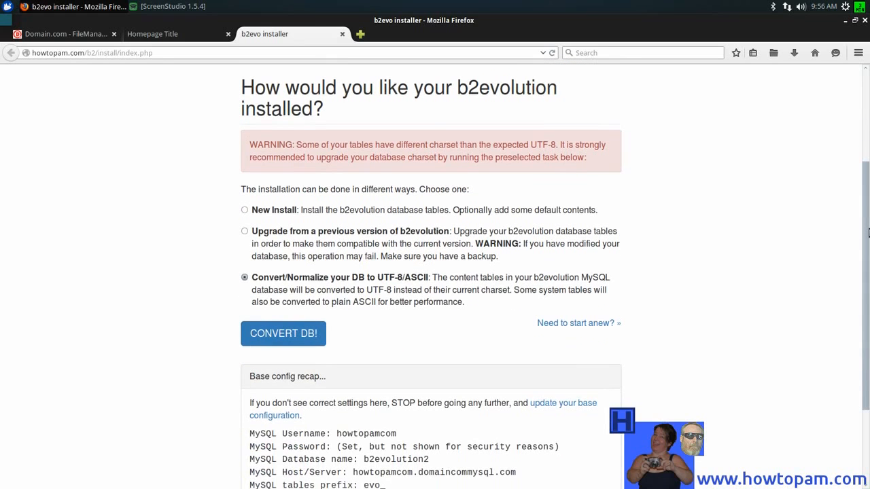
{"action": "scroll", "coordinate": [485, 122], "scroll_direction": "up", "scroll_amount": 3}
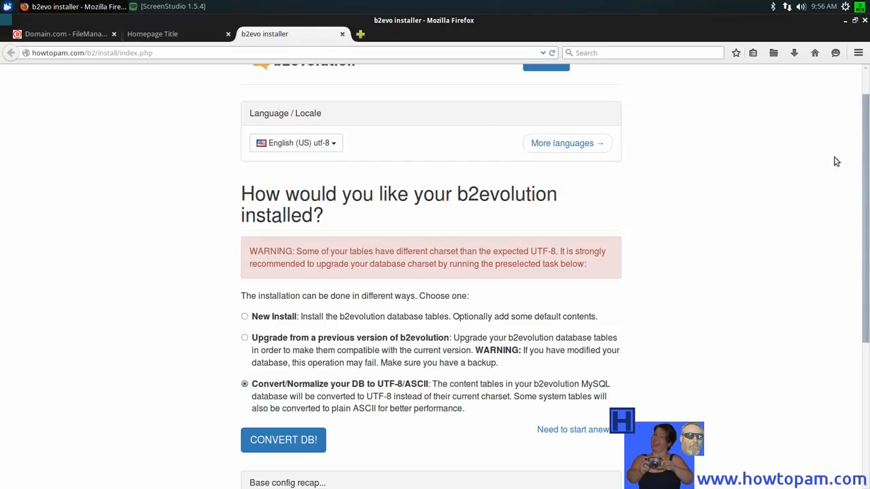
{"action": "scroll", "coordinate": [864, 180], "scroll_direction": "up", "scroll_amount": 1}
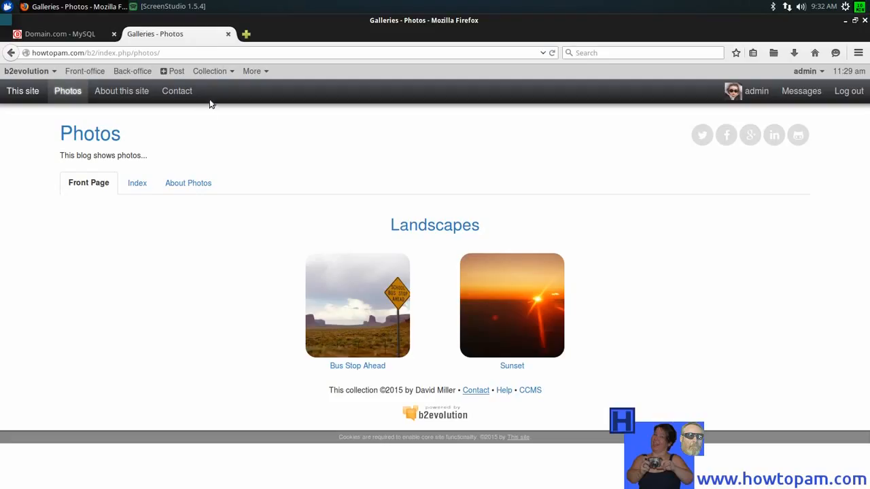
Step: Close the Galleries - Photos tab, log out of Domain.com, and close the last Firefox tab
{"action": "left_click", "coordinate": [227, 33]}
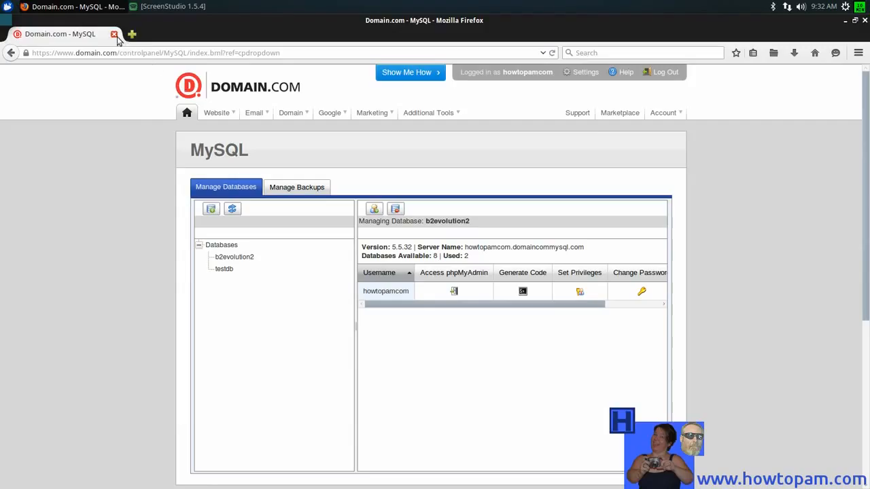
{"action": "left_click", "coordinate": [659, 73]}
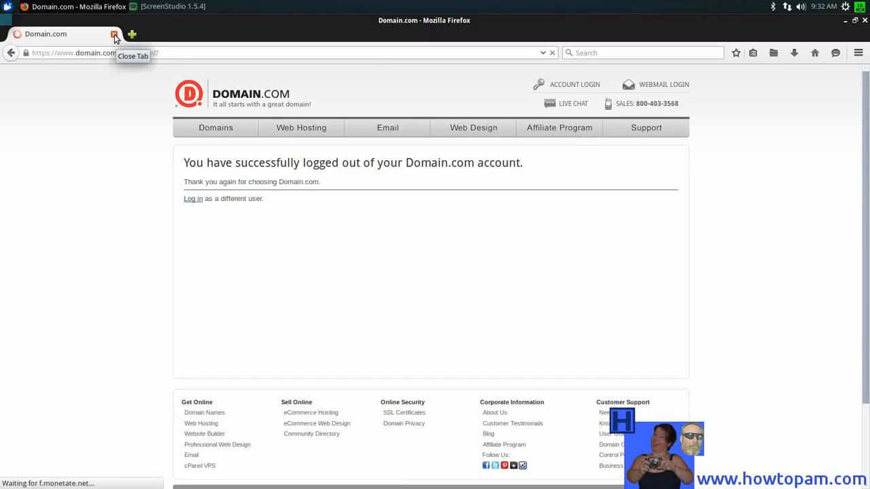
{"action": "left_click", "coordinate": [114, 34]}
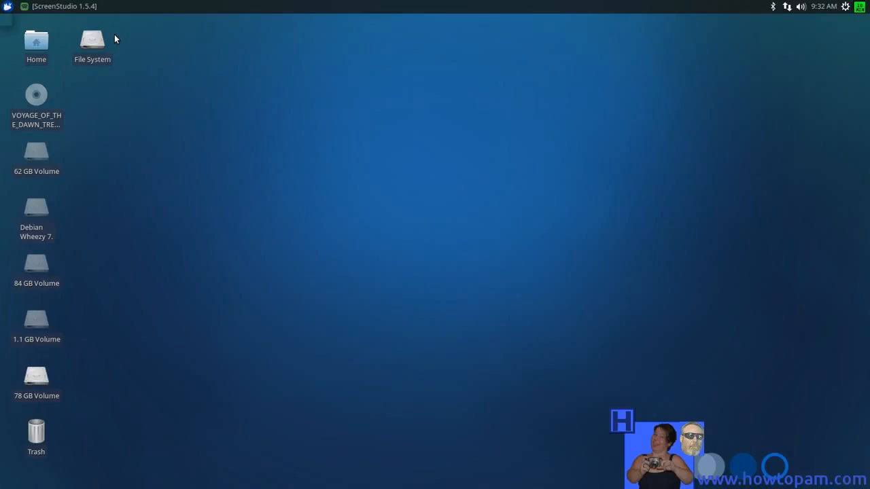